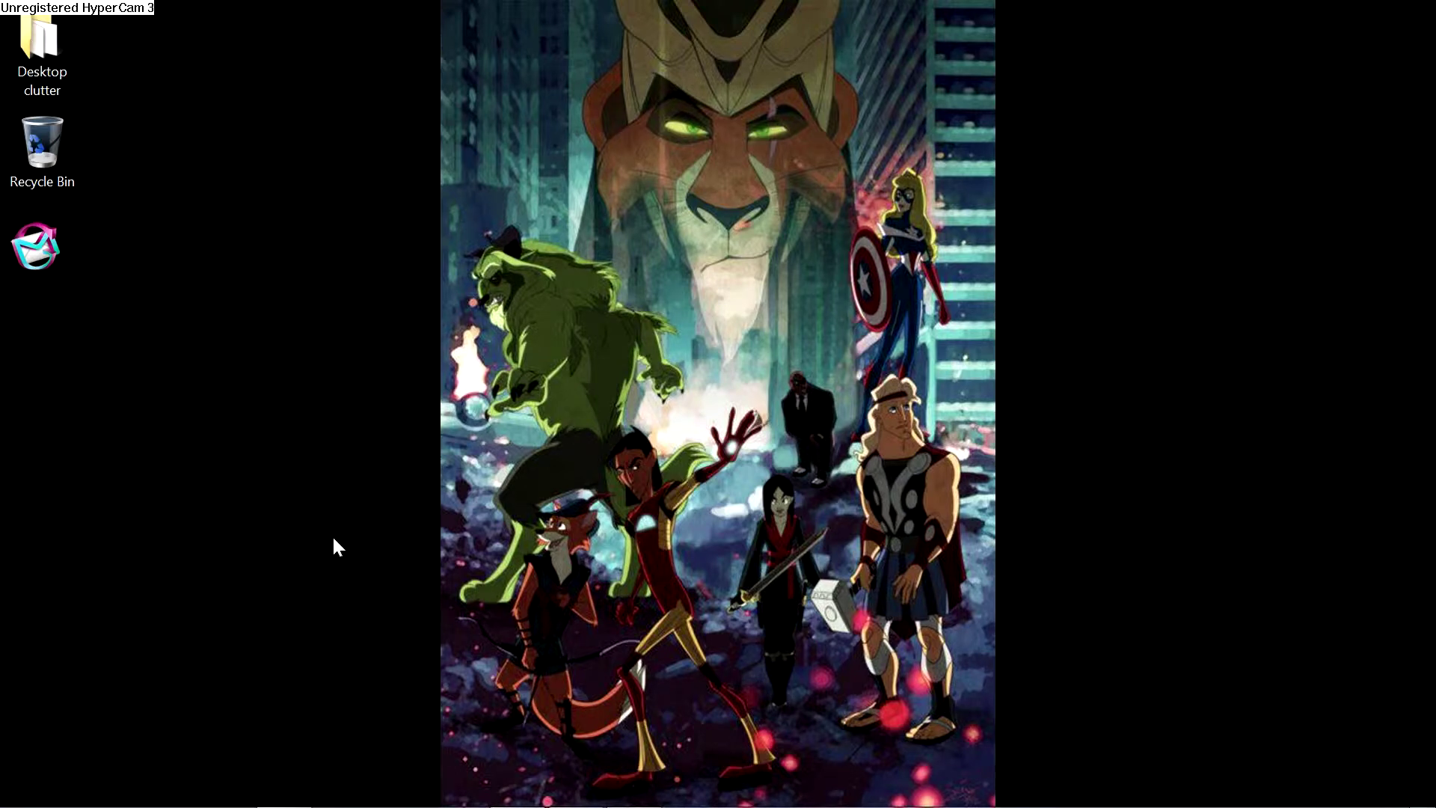
- Open the recent project Episode 6 in Vegas Movie Studio HD Platinum 11.0
mouse_move(311, 807)
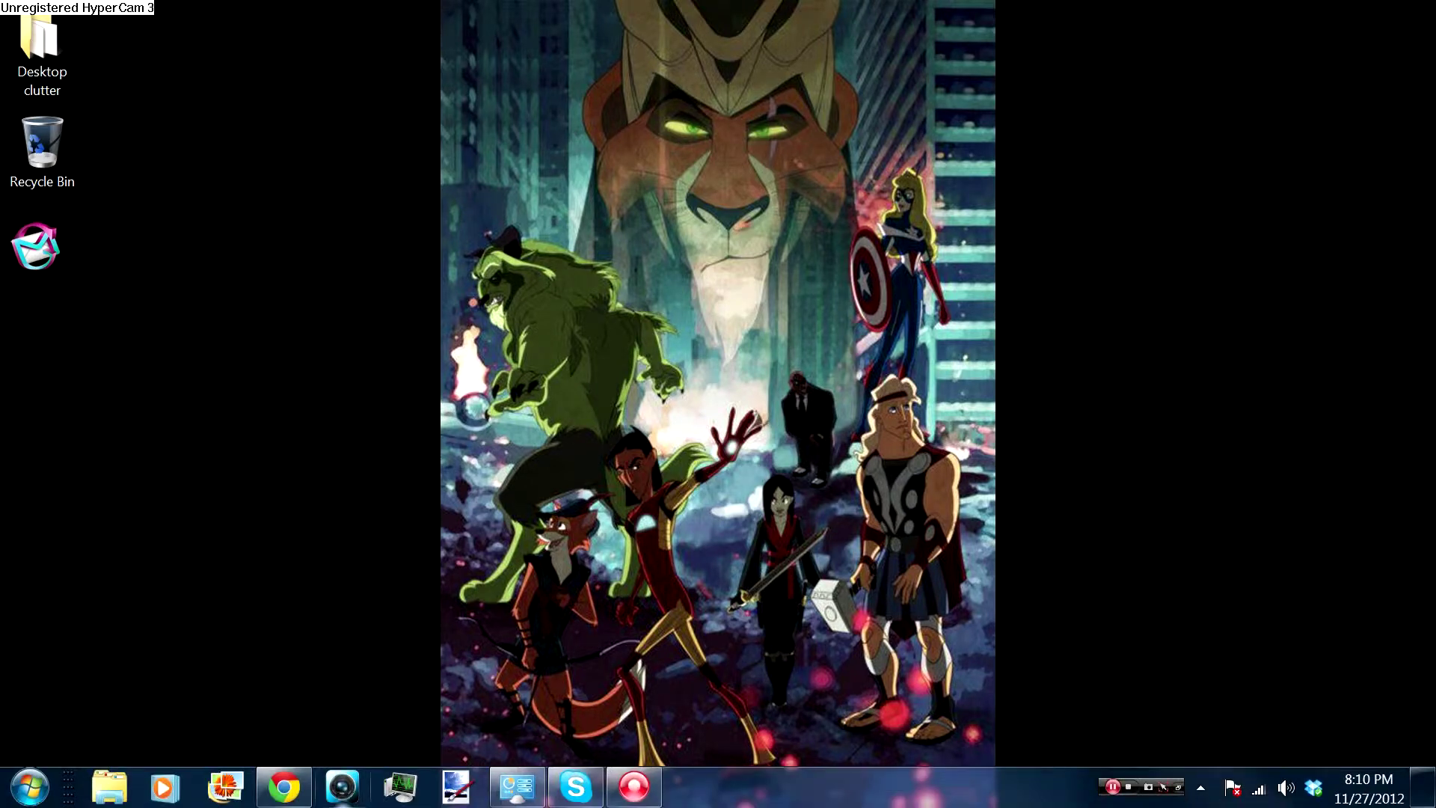
right_click(342, 791)
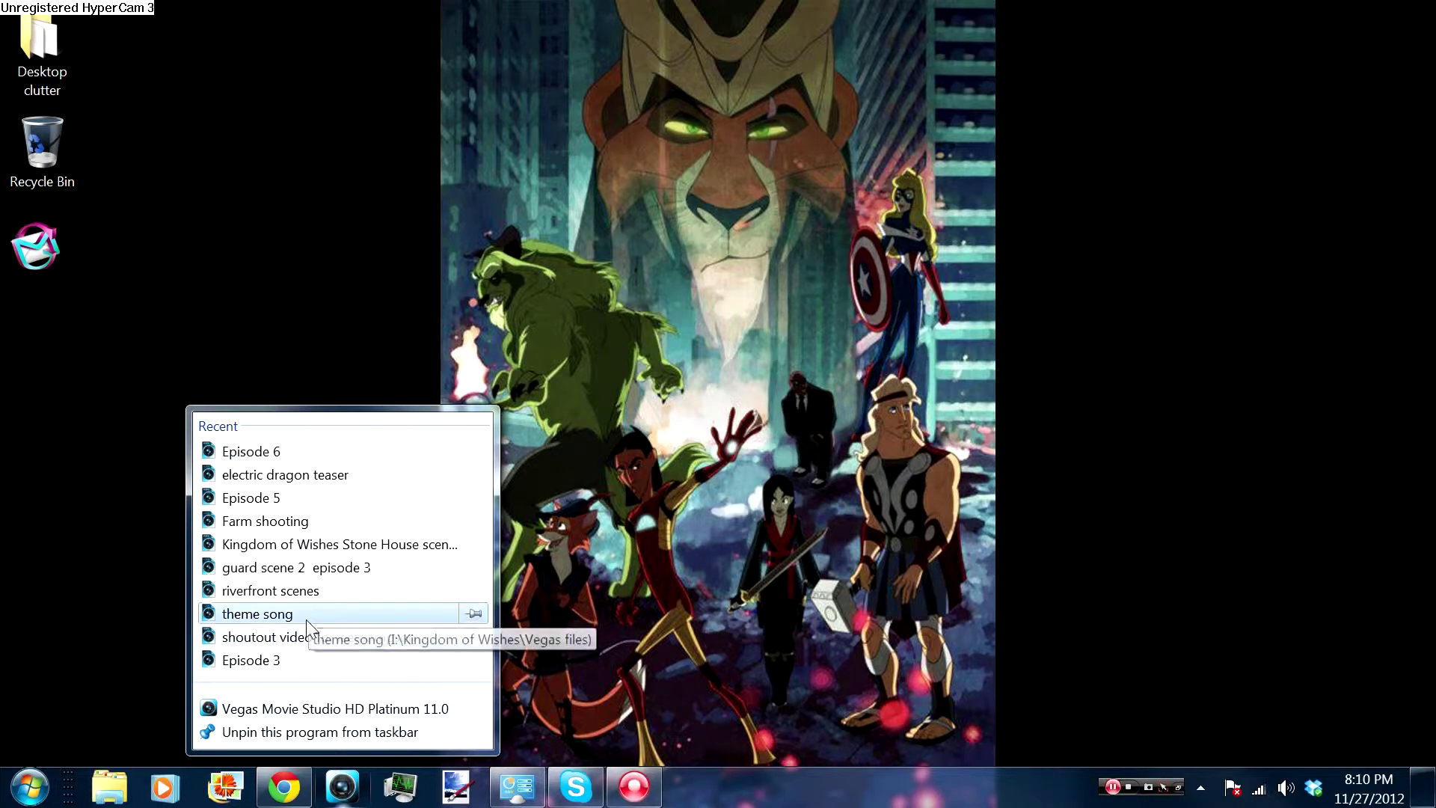
click(293, 451)
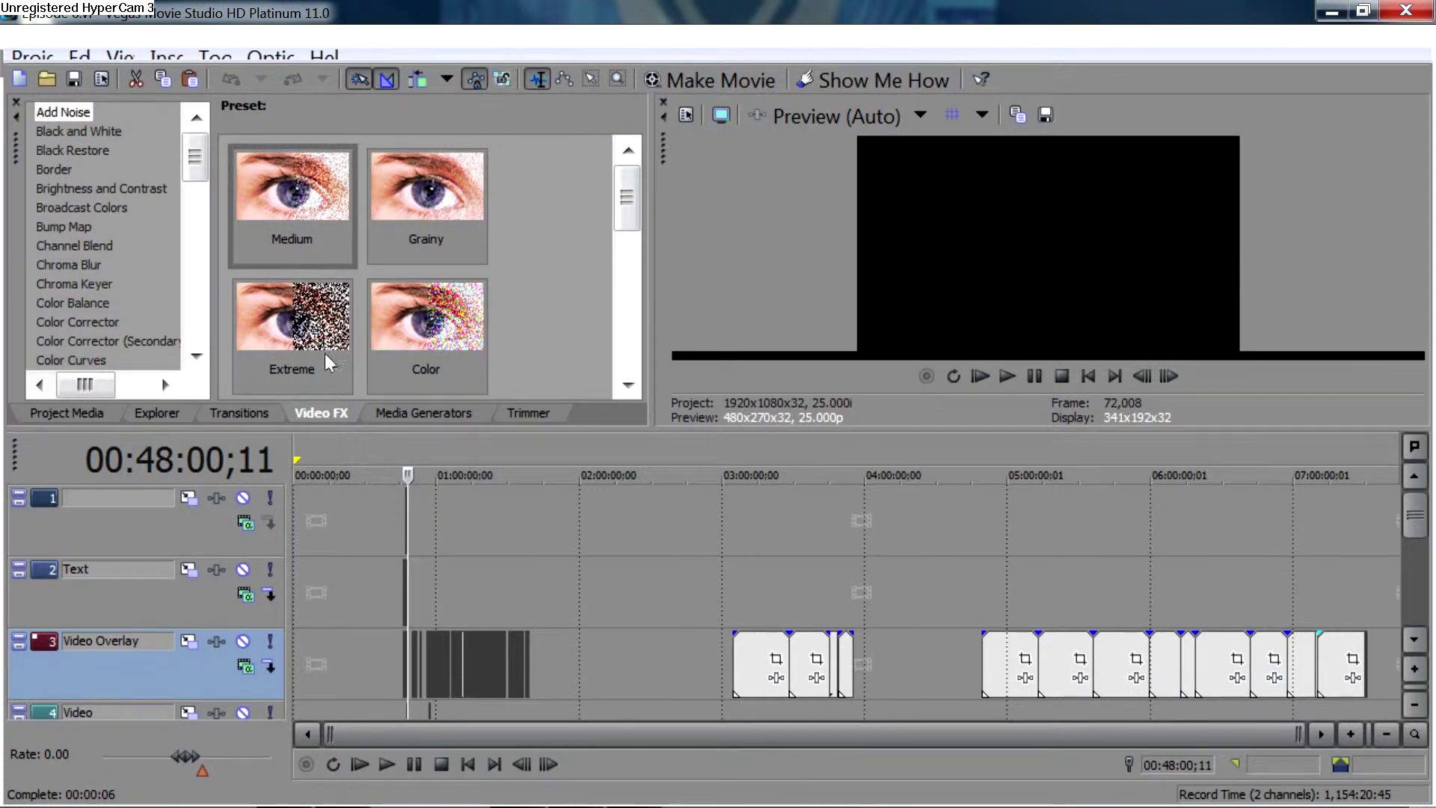
- Examine the clips around 00:46:36 to 00:48:00 and the text, video overlay, video, voice and music tracks
scroll(593, 666, up, 5)
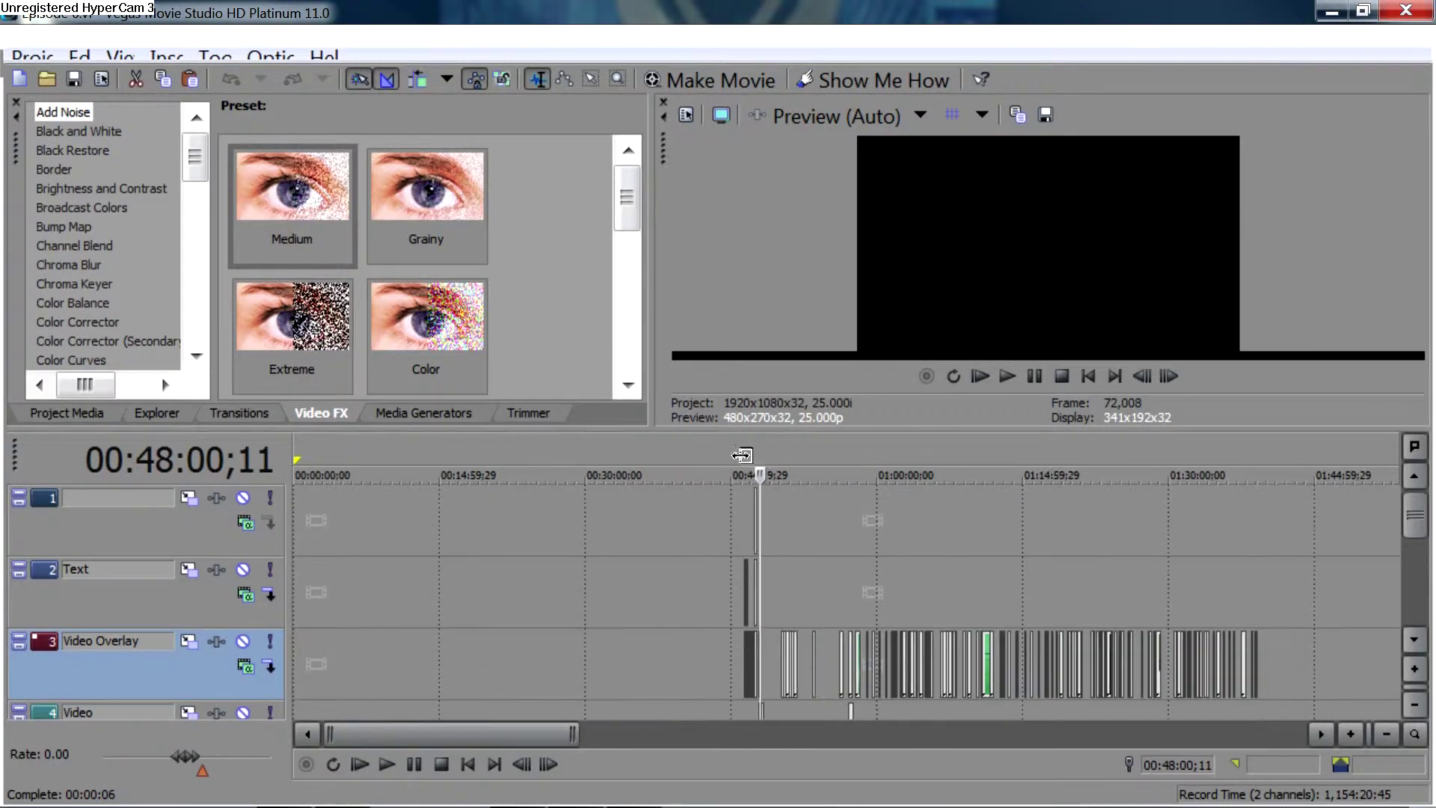
scroll(884, 490, right, 1)
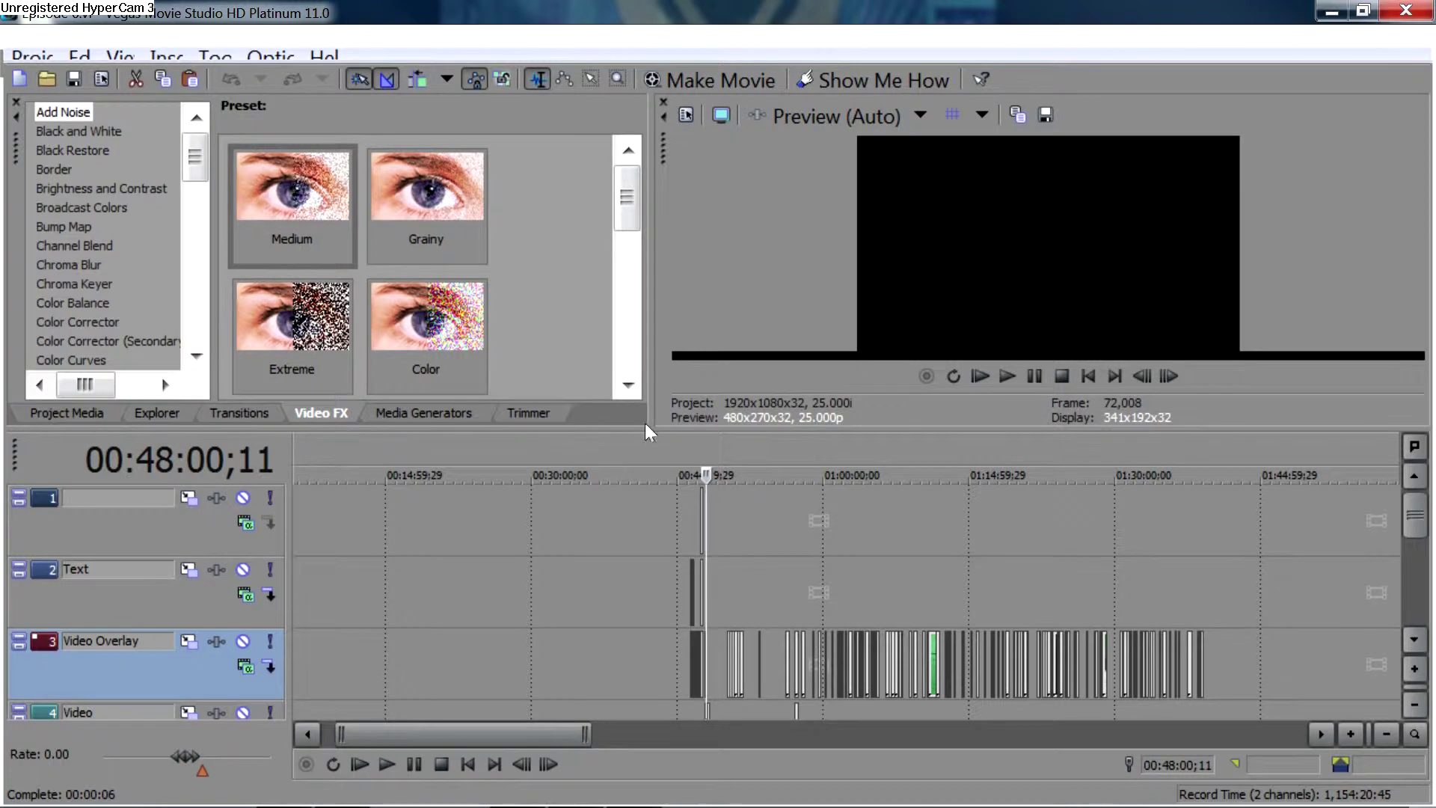
scroll(595, 449, up, 4)
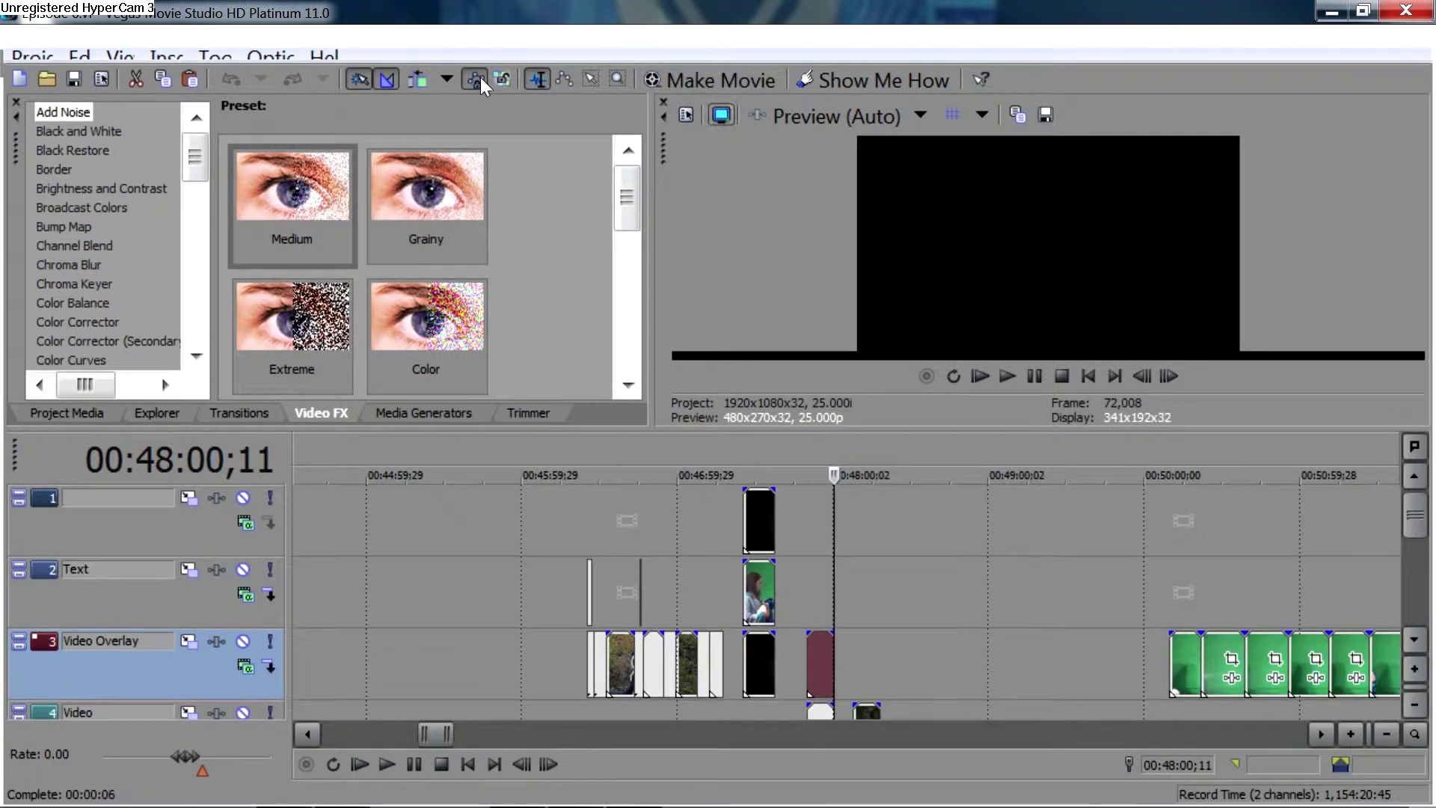
click(663, 661)
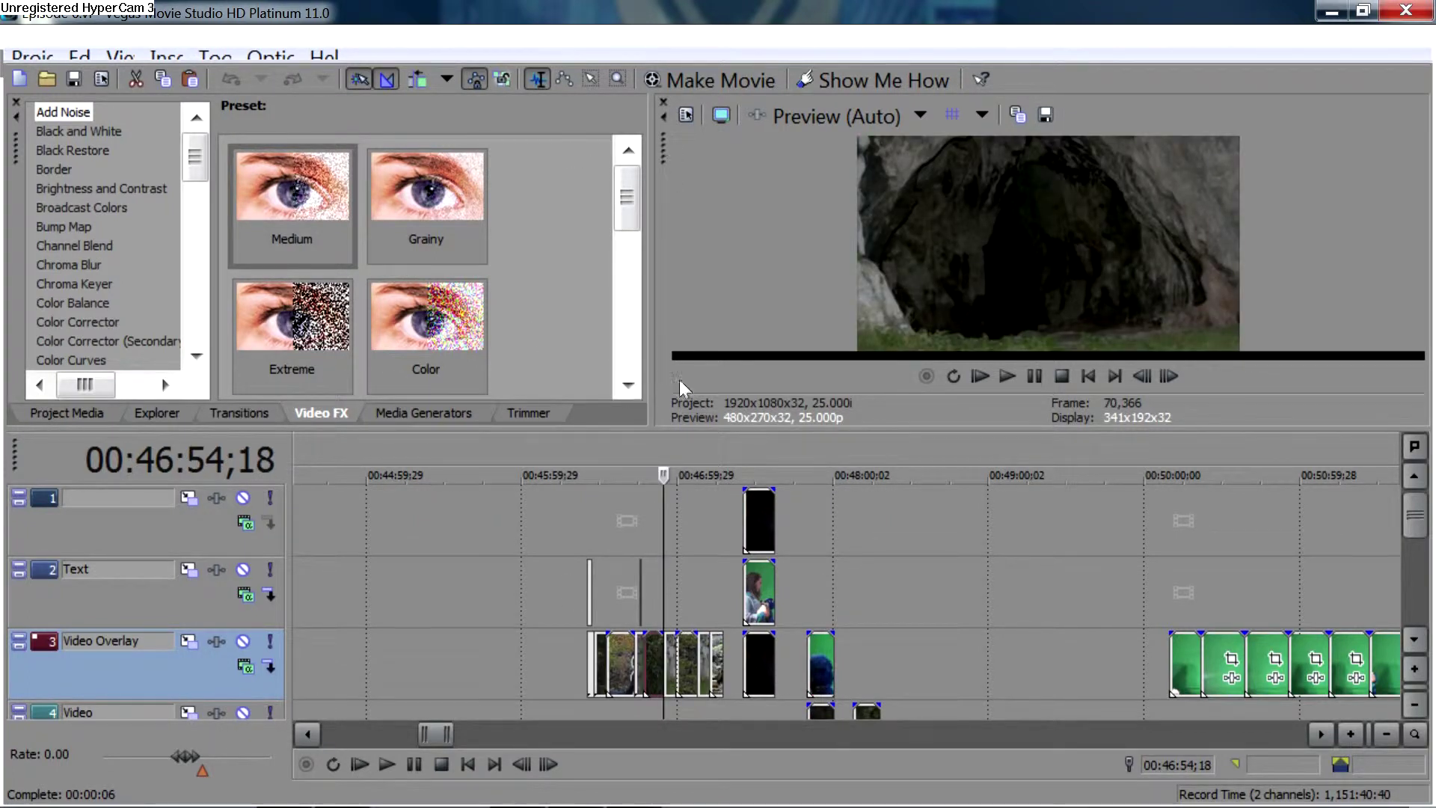
scroll(950, 433, down, 1)
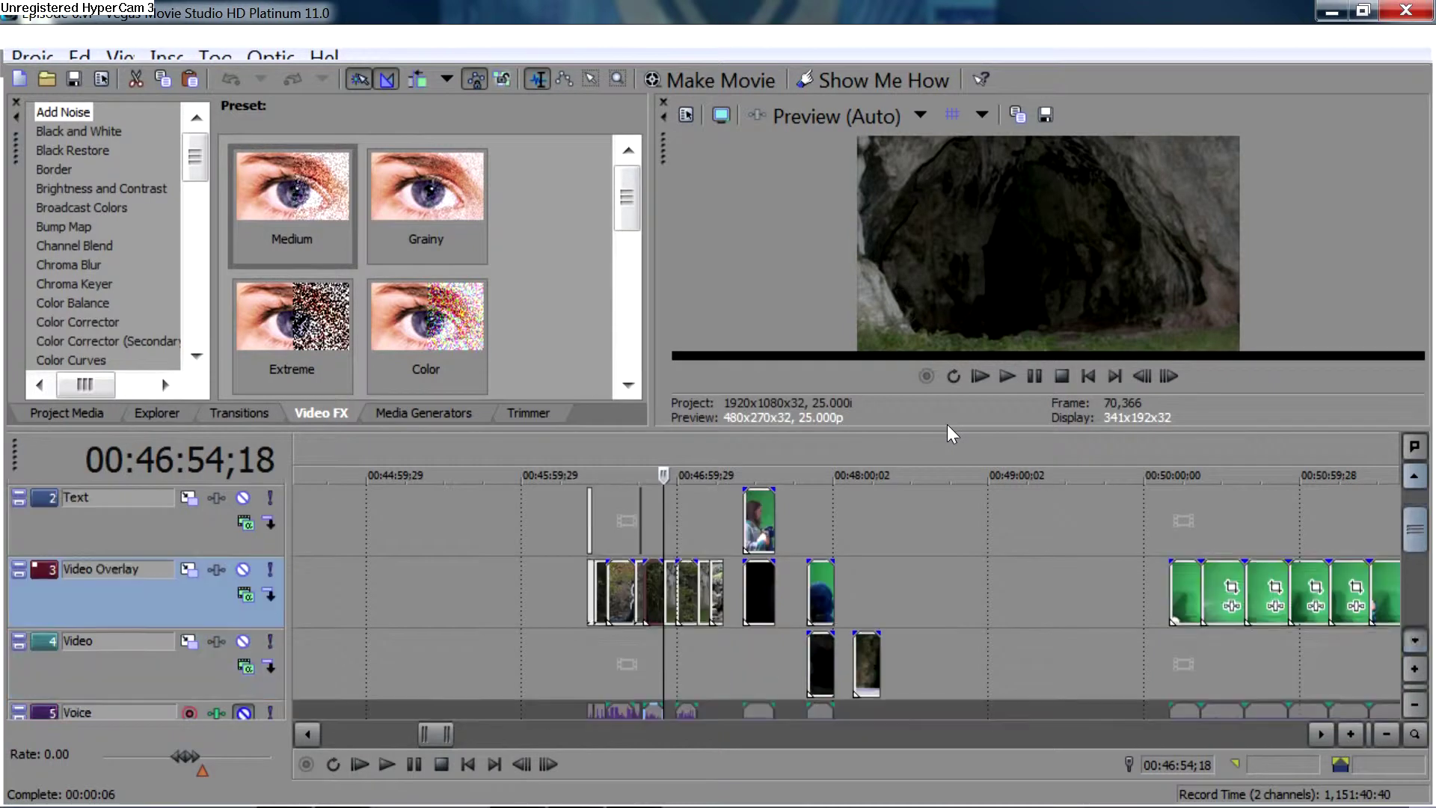
scroll(950, 434, down, 1)
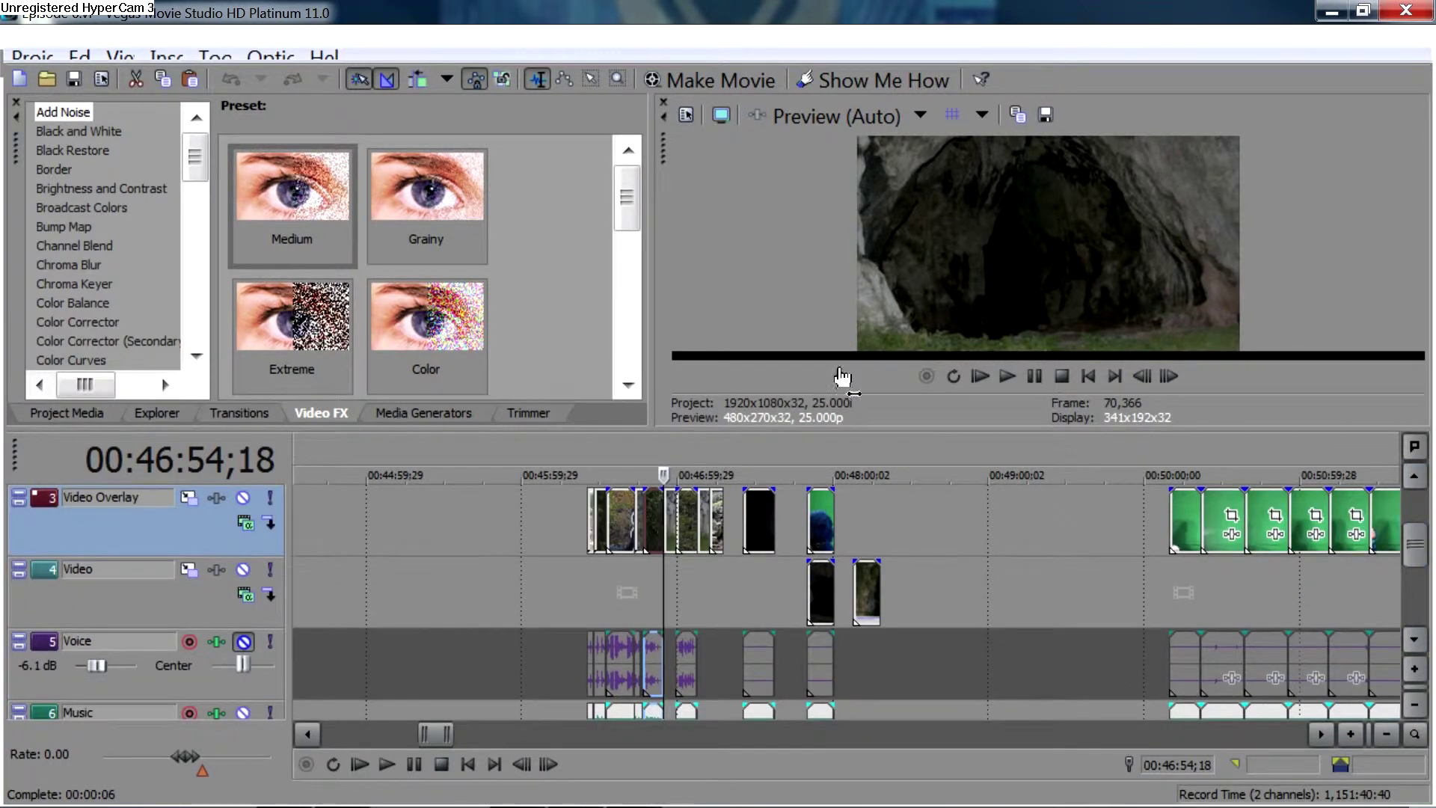
scroll(756, 535, up, 1)
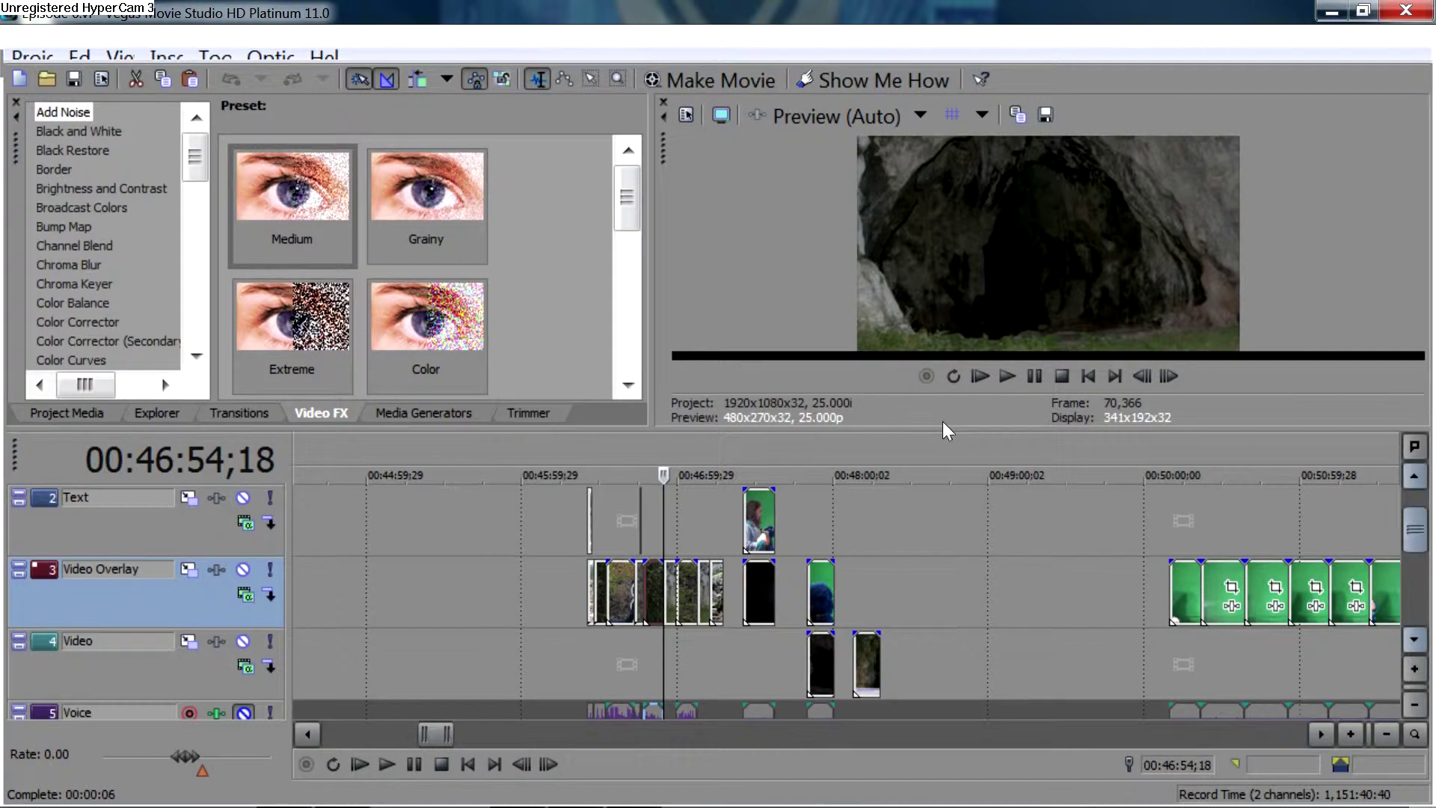
click(1413, 640)
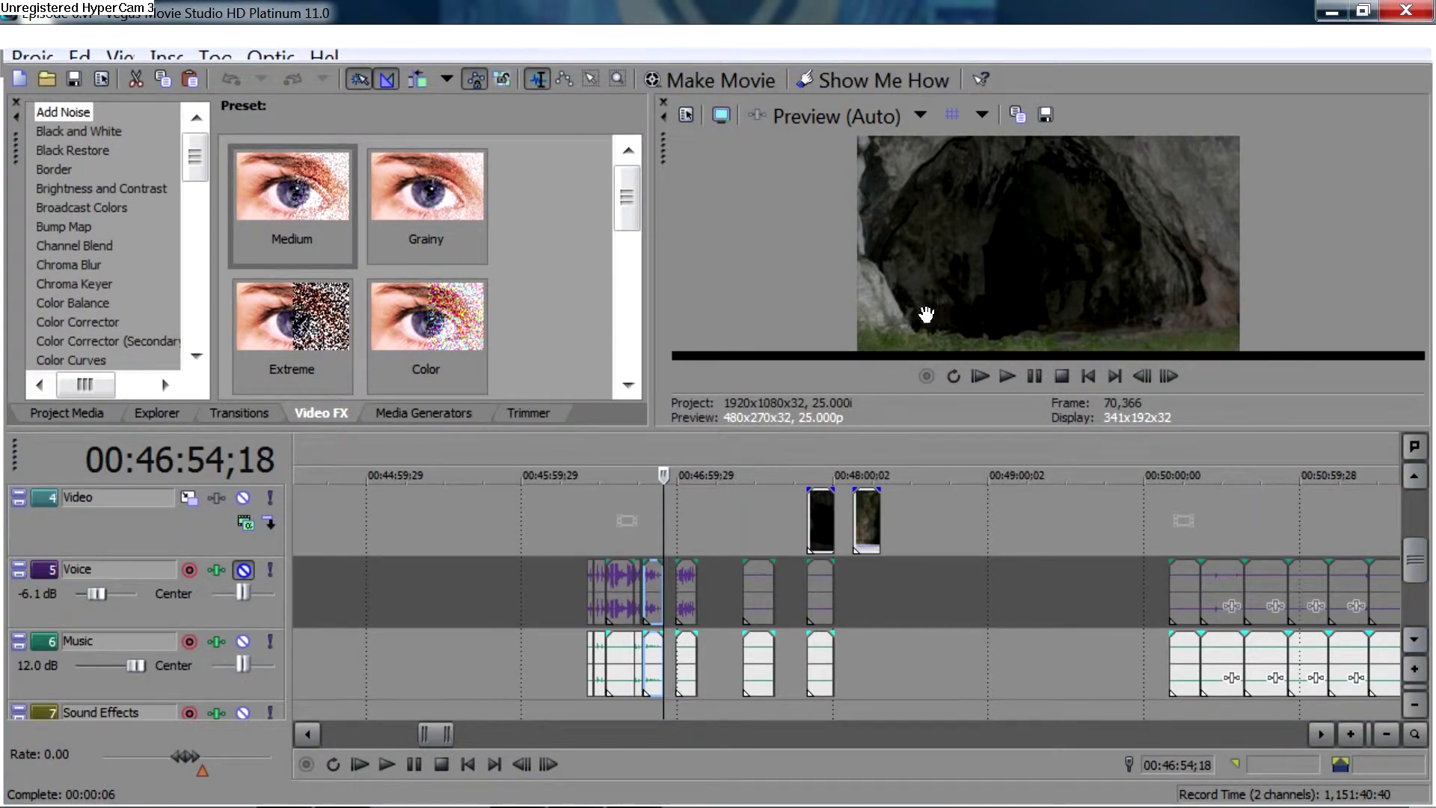
click(1413, 476)
scroll(940, 327, up, 1)
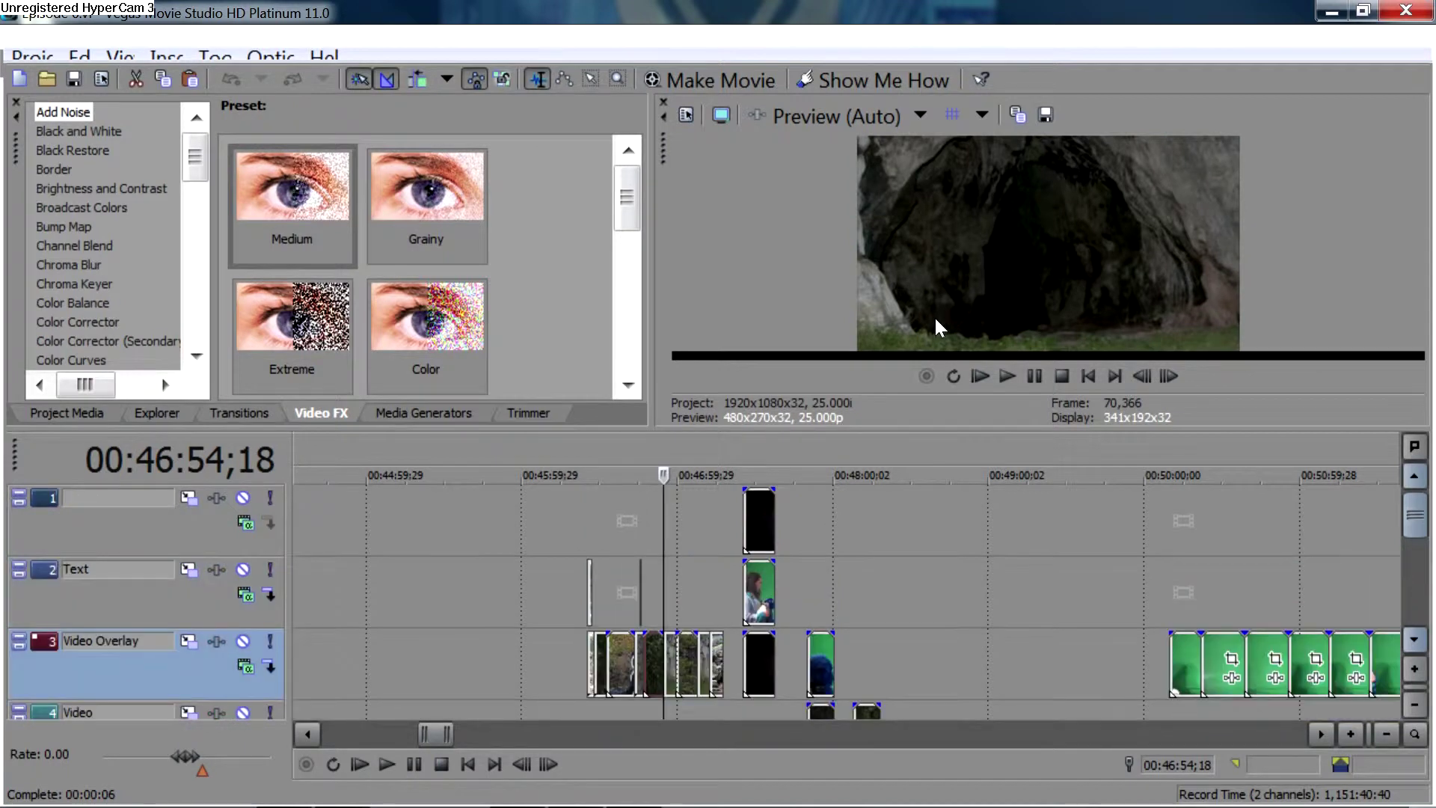
click(615, 683)
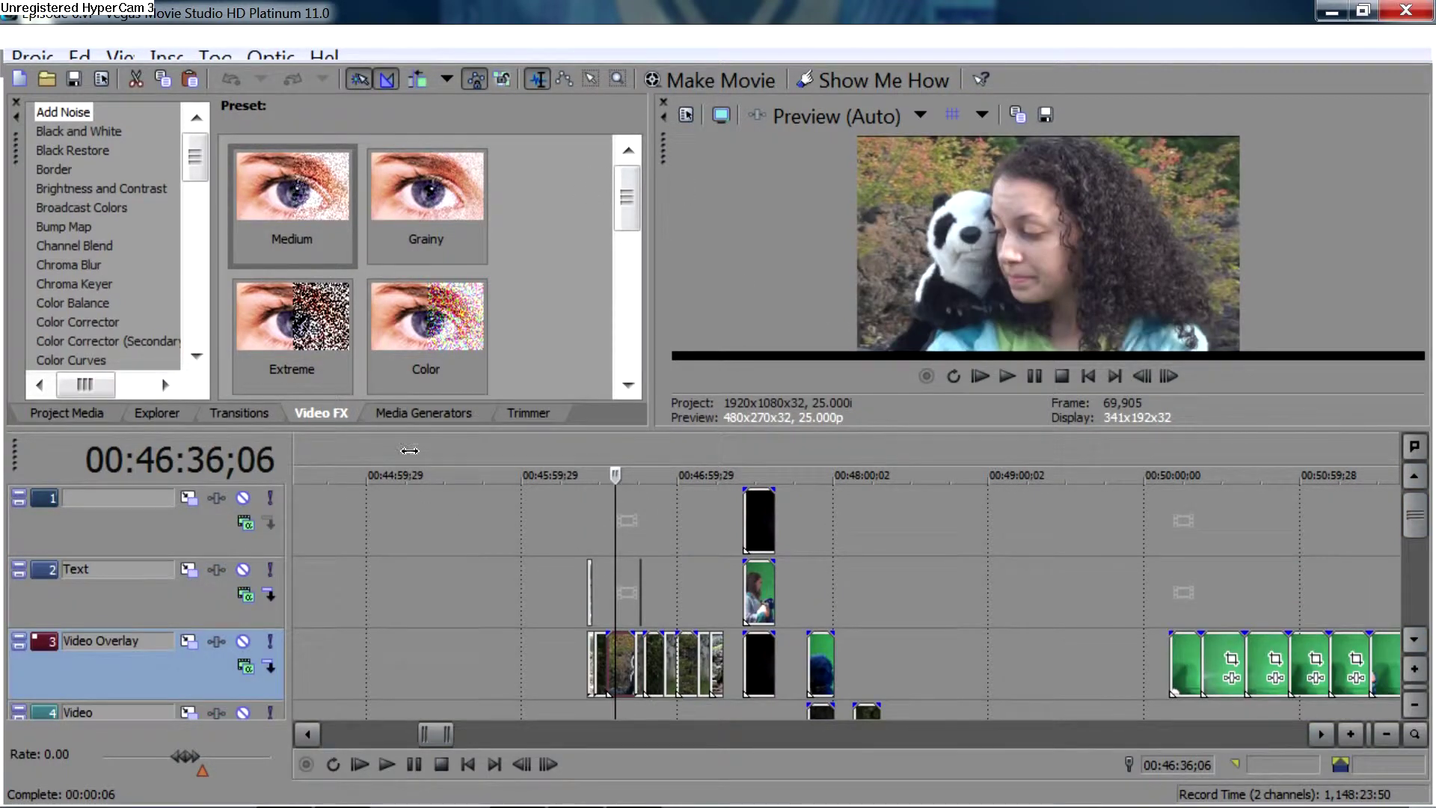
- Apply the Chroma Keyer effect with the Green Screen preset to the blue puppet clip near 00:58:56 on the Video Overlay track
scroll(972, 641, down, 5)
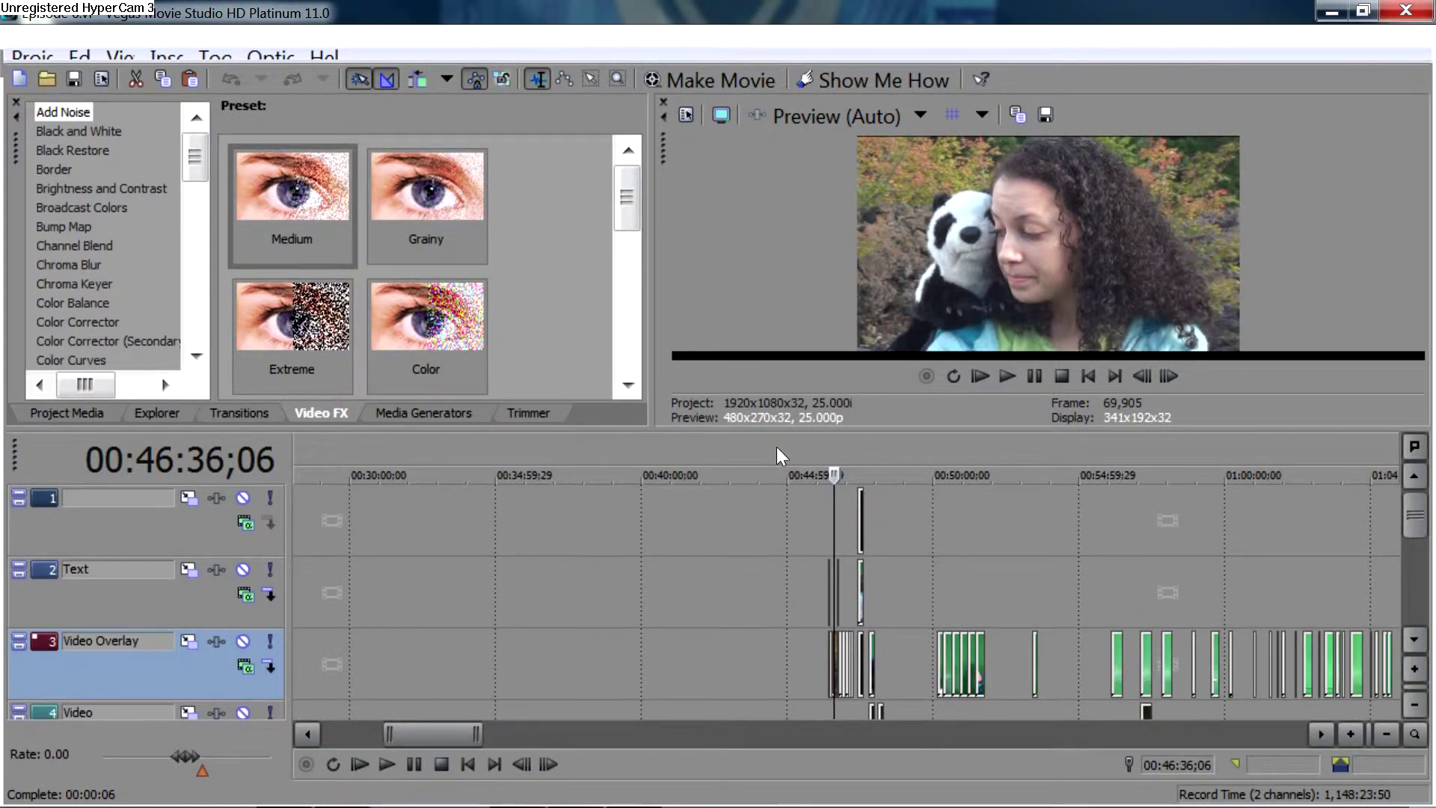
click(1163, 671)
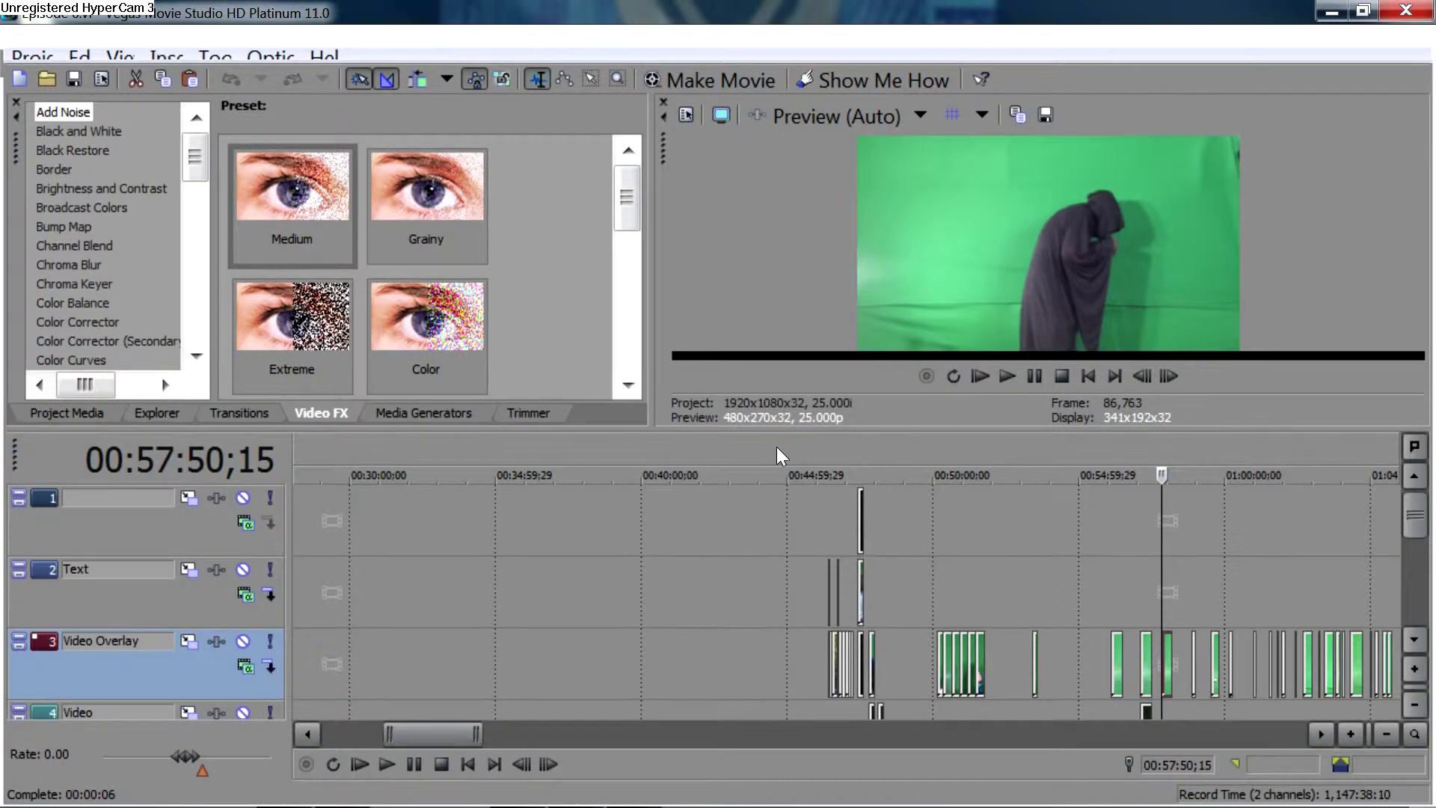
scroll(781, 456, up, 5)
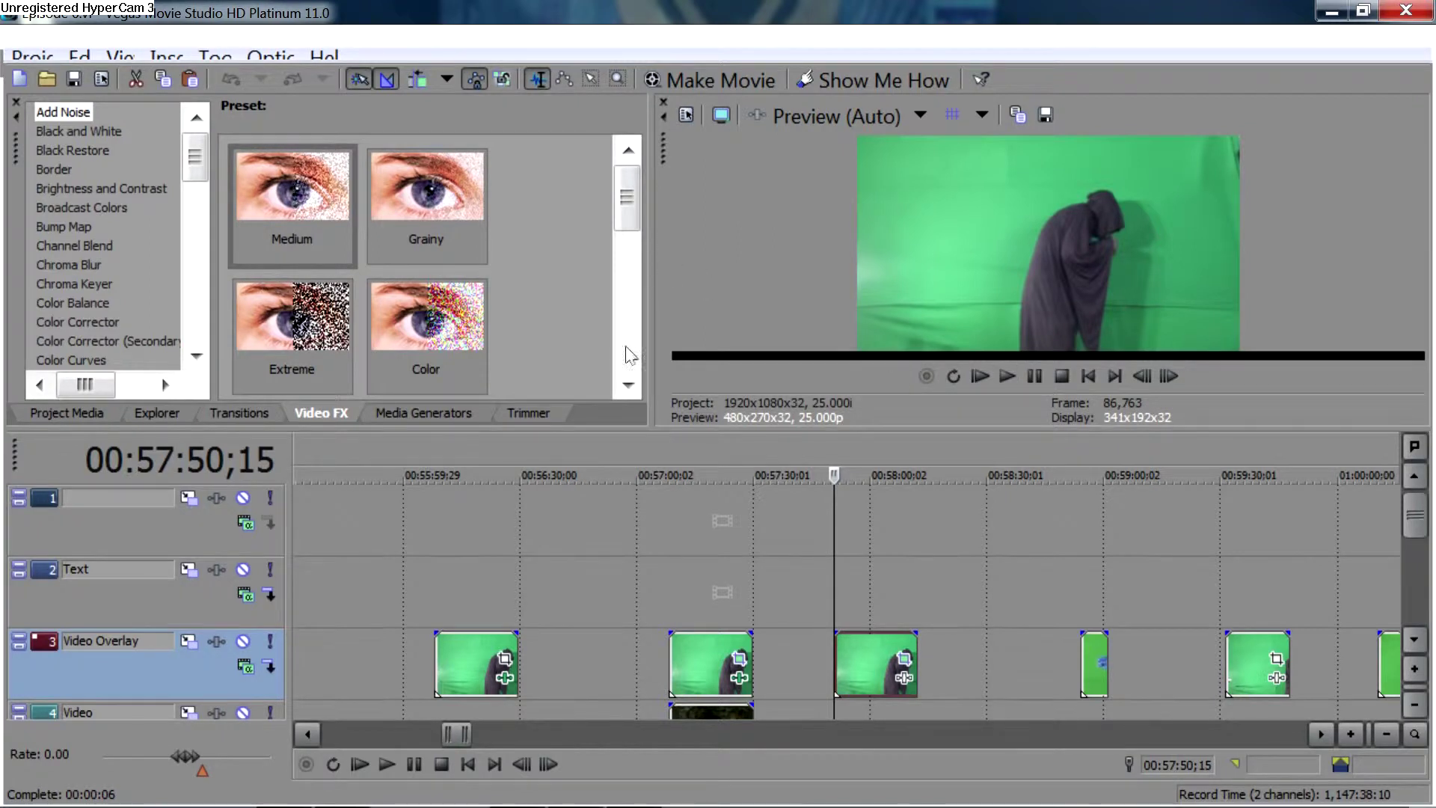
click(1092, 672)
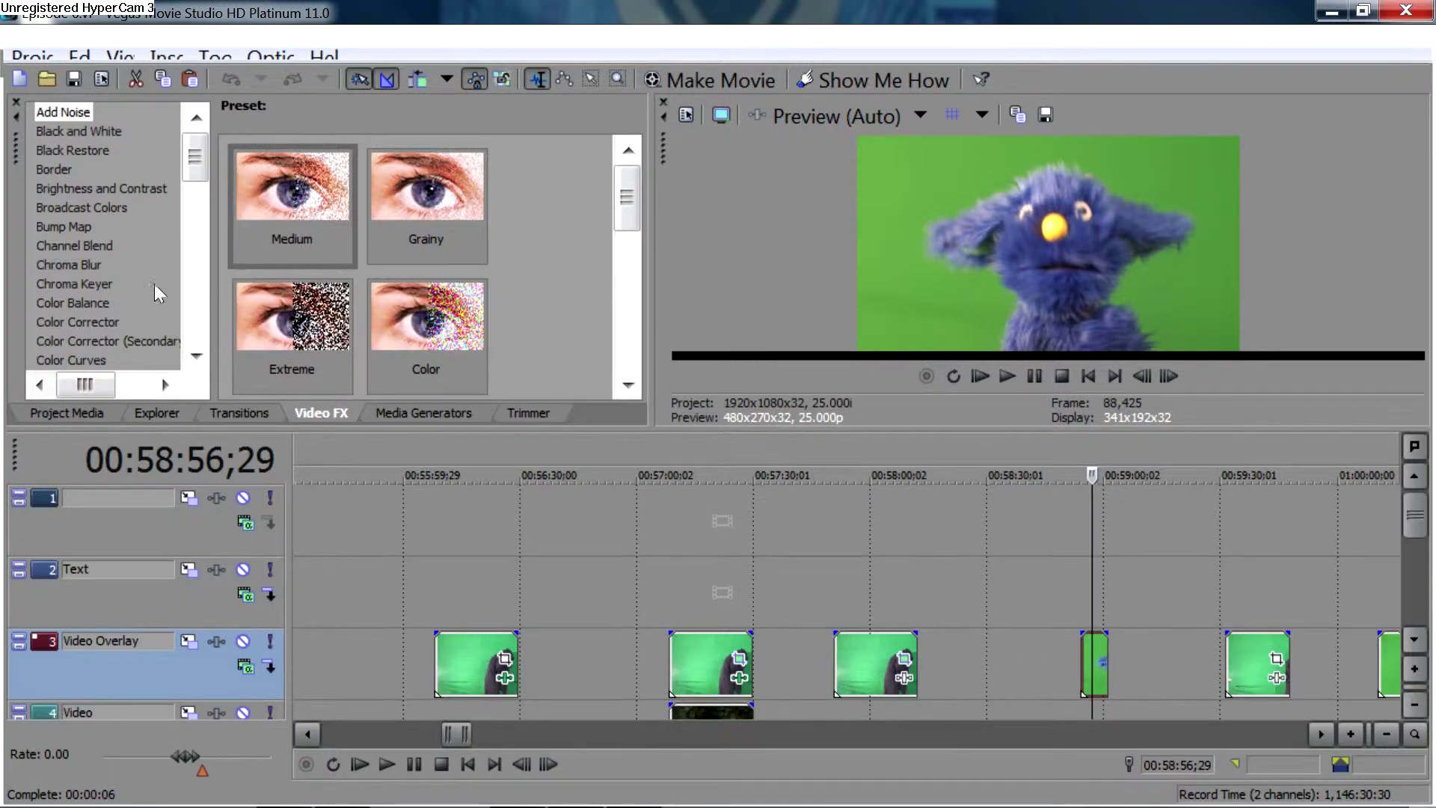
key(alt+7)
key(alt+8)
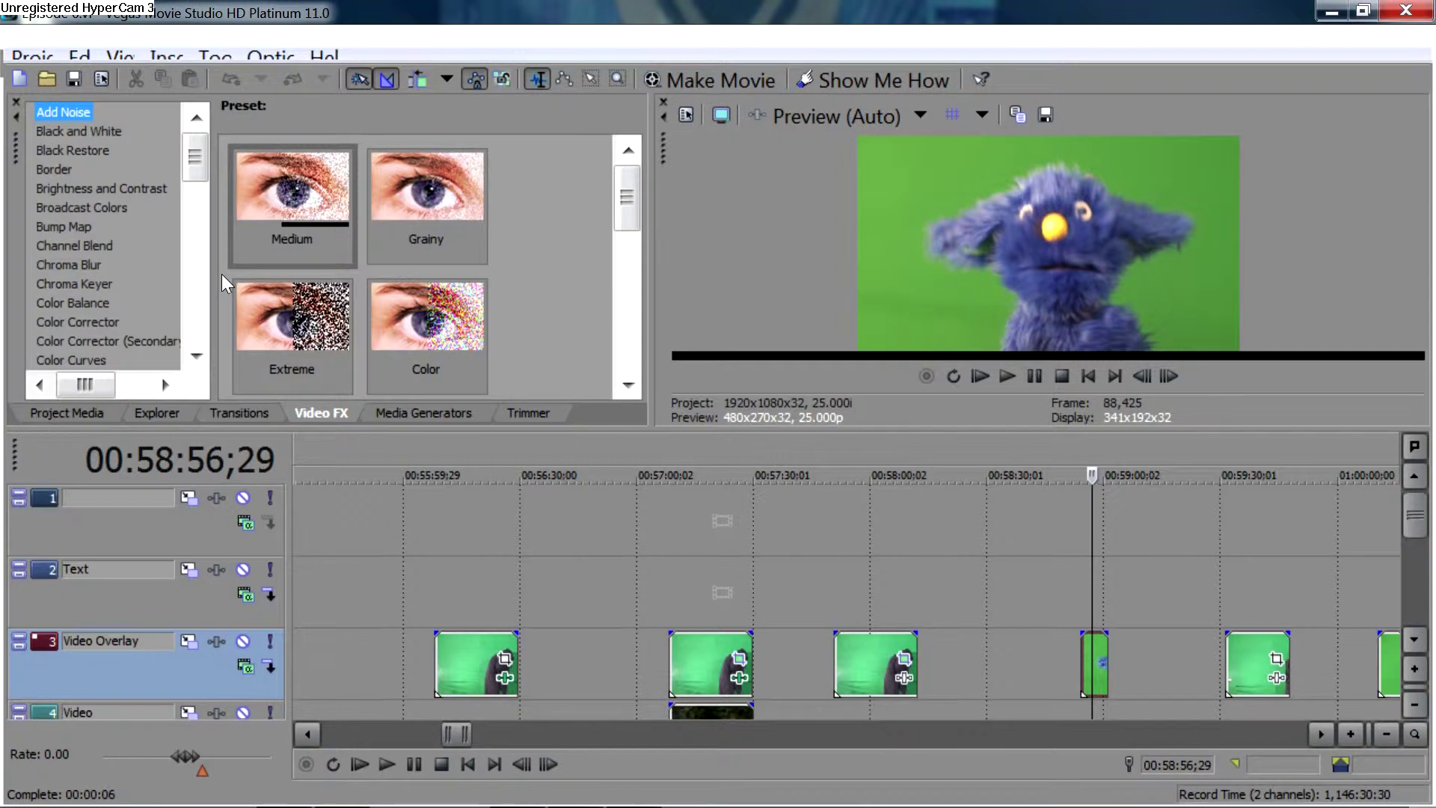
key(c)
key(c)
key(c)
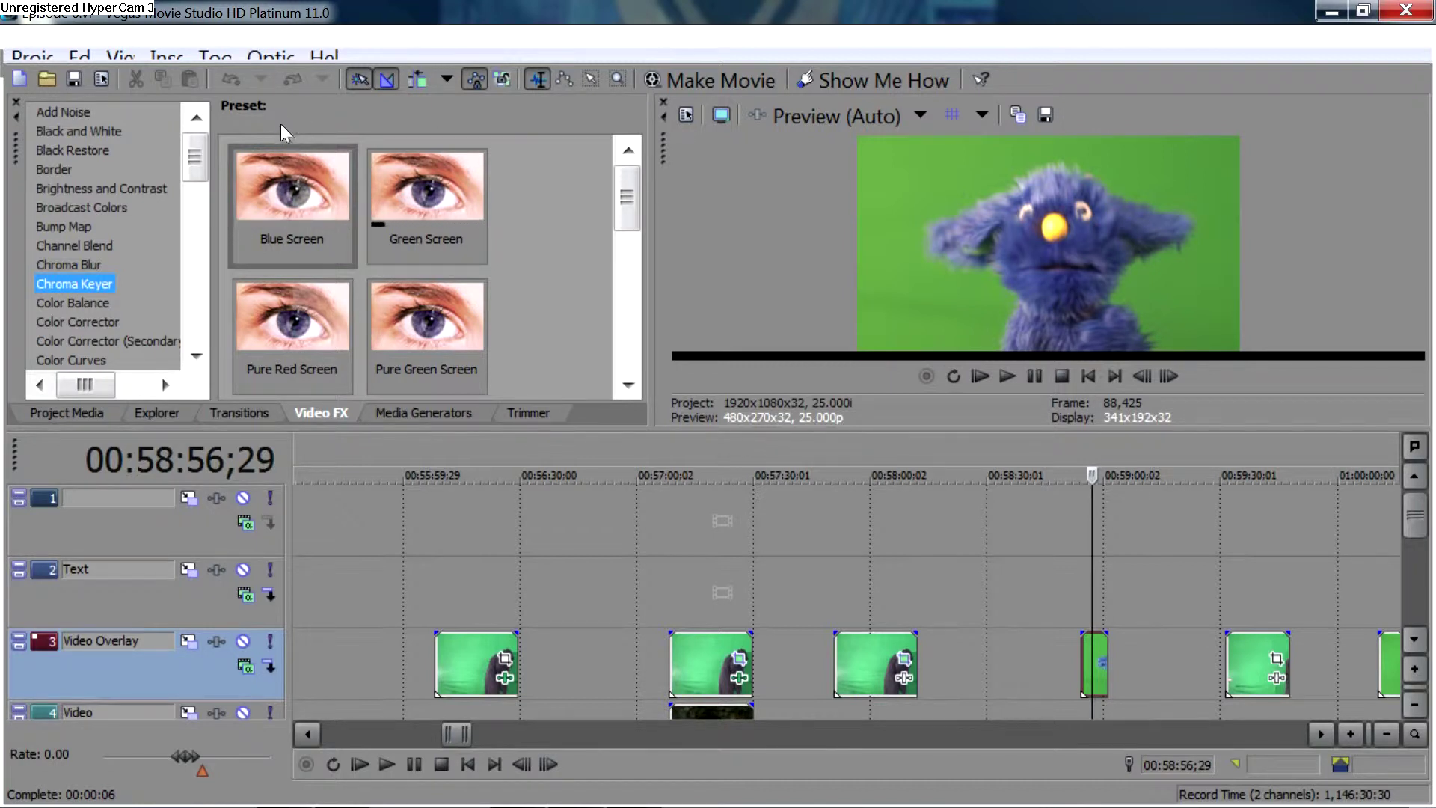
click(423, 196)
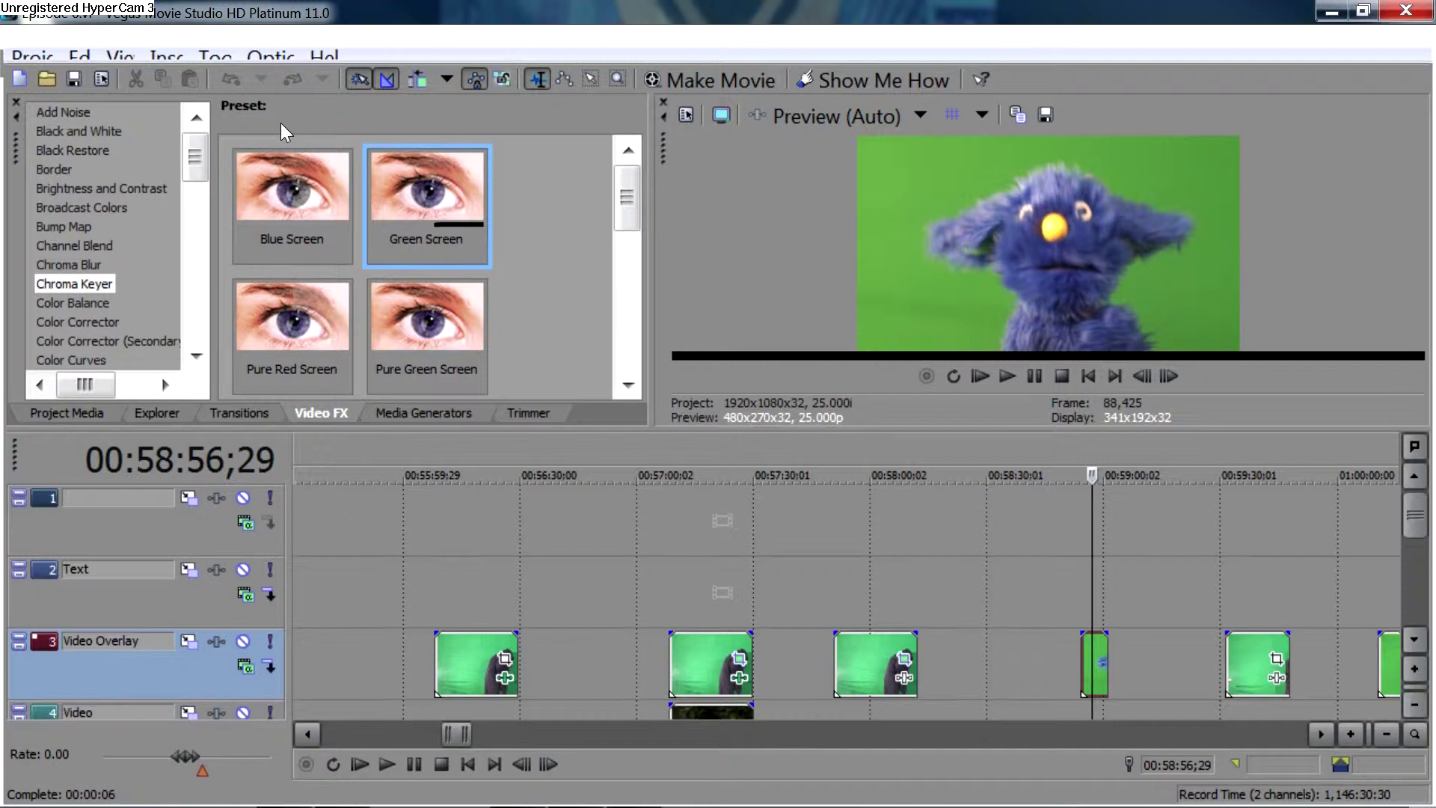
mouse_move(422, 187)
mouse_down()
mouse_move(1053, 649)
mouse_move(1096, 663)
mouse_up()
drag(732, 442, 730, 441)
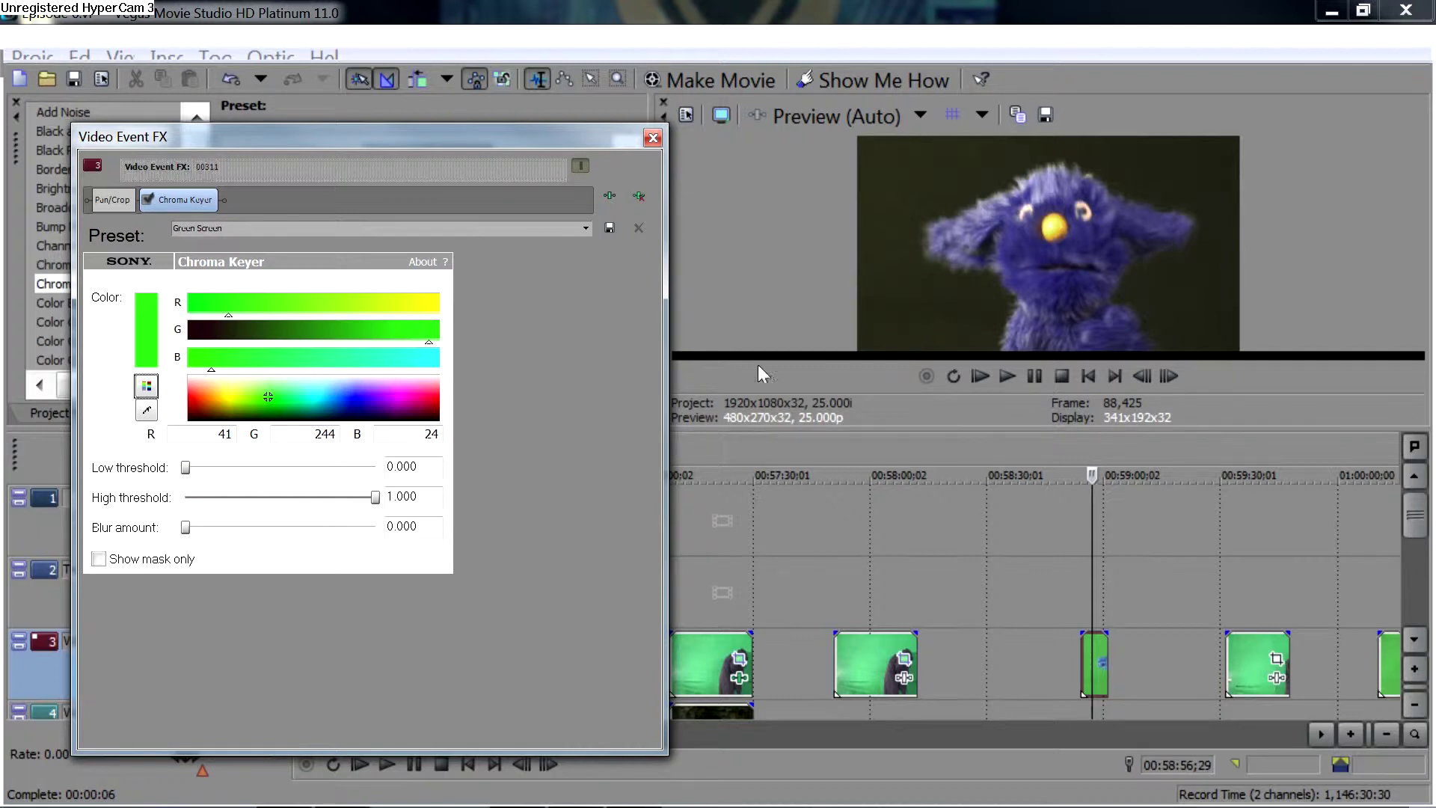
click(652, 138)
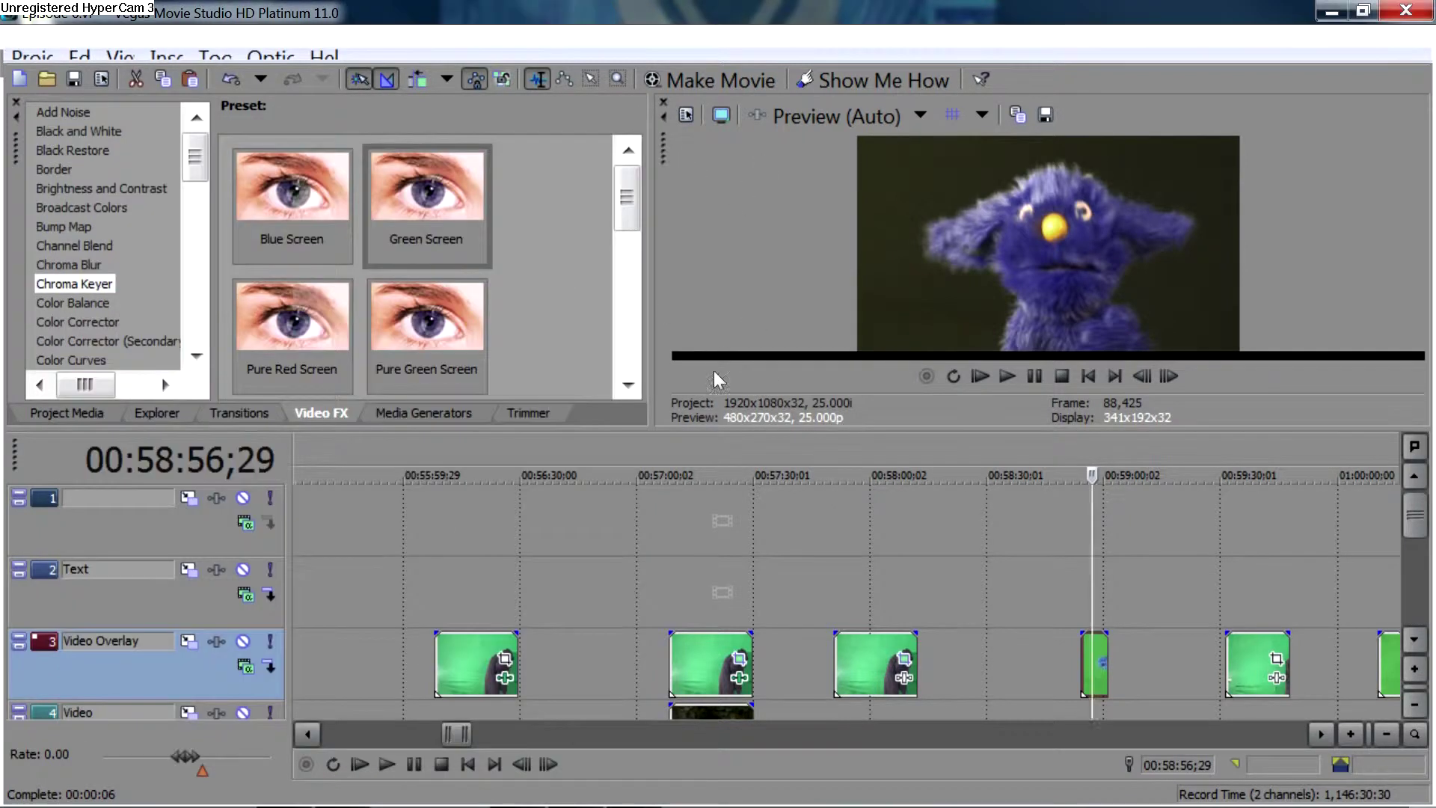
- Reopen the puppet clip's Chroma Keyer settings and sample the key color from the clip's green background
scroll(895, 697, up, 4)
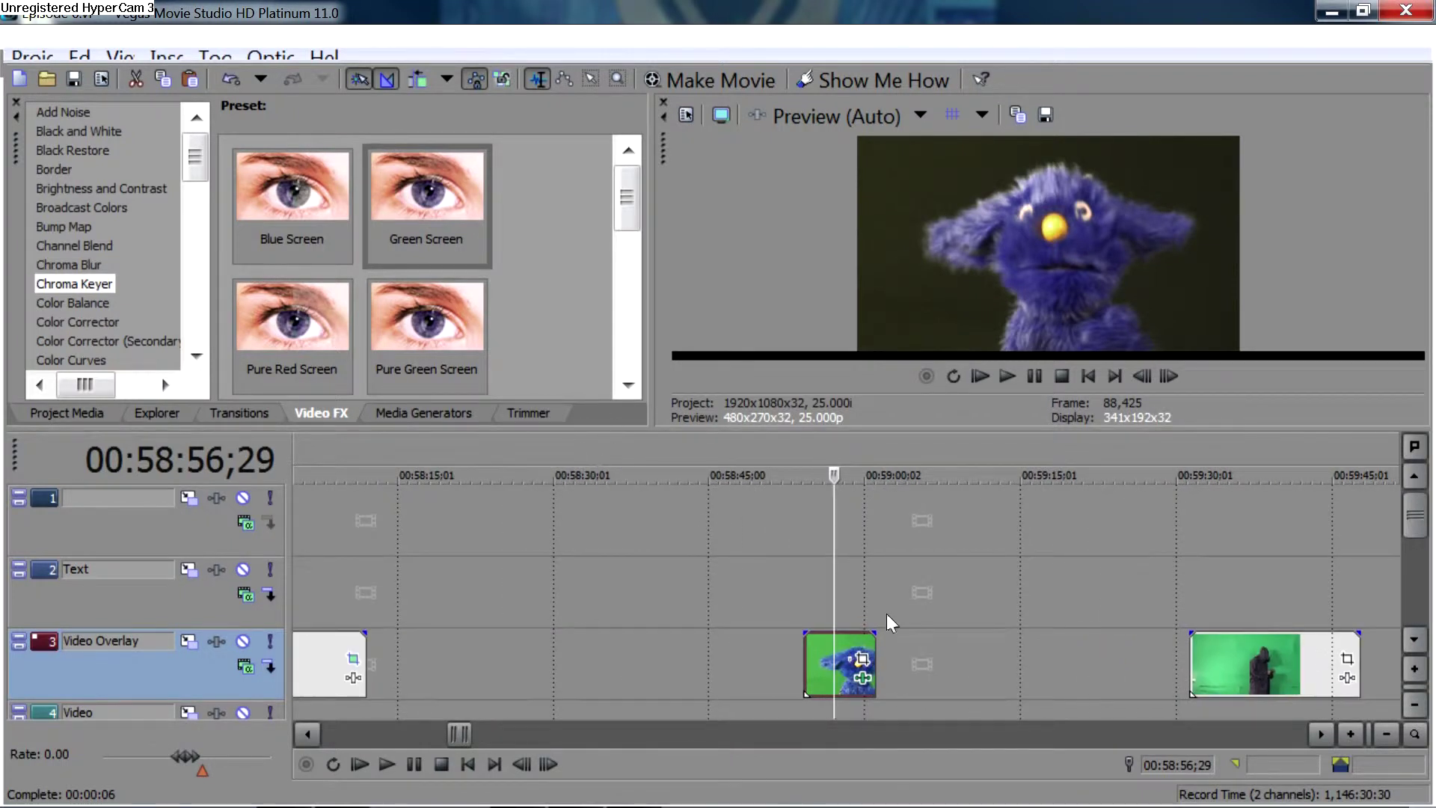
scroll(552, 446, up, 1)
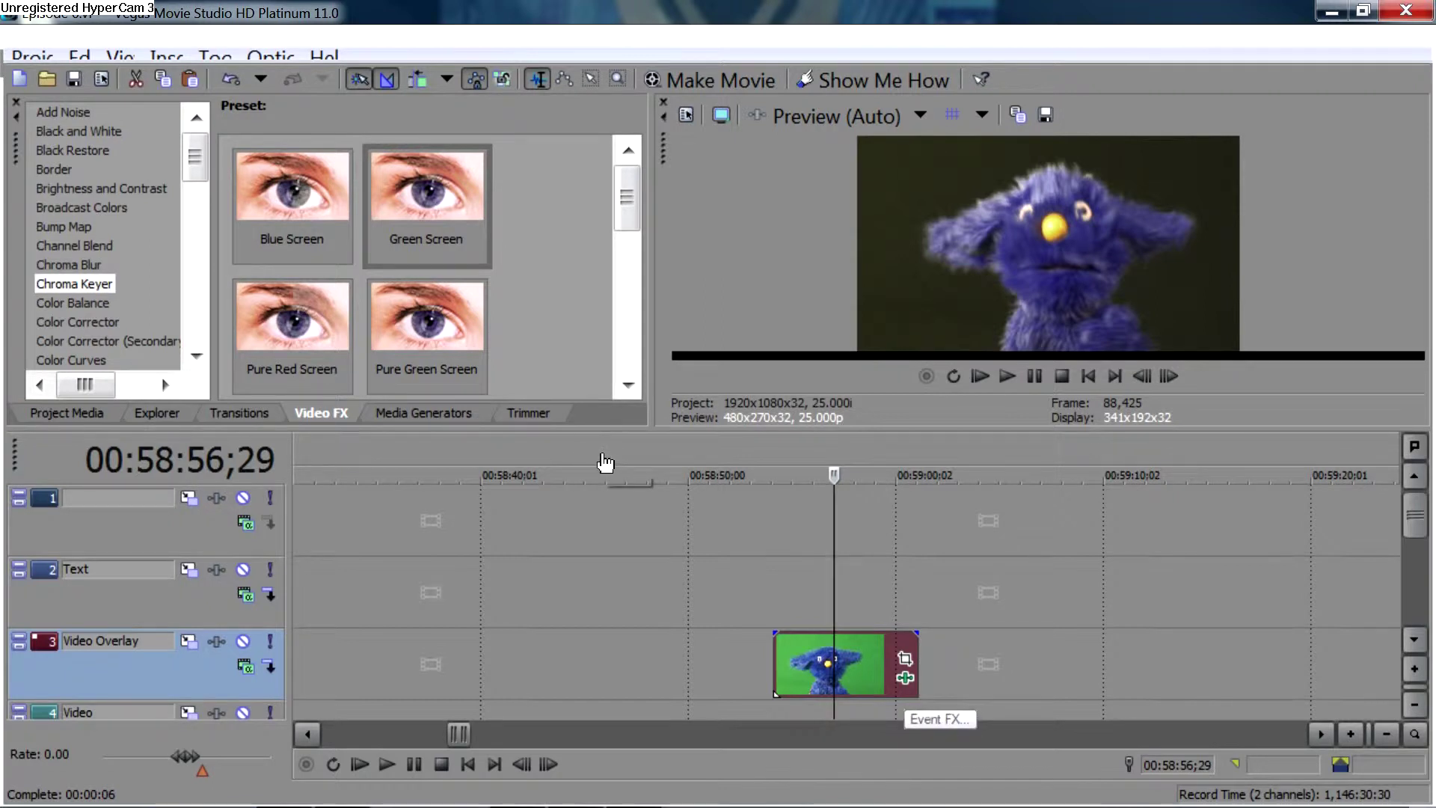
click(905, 678)
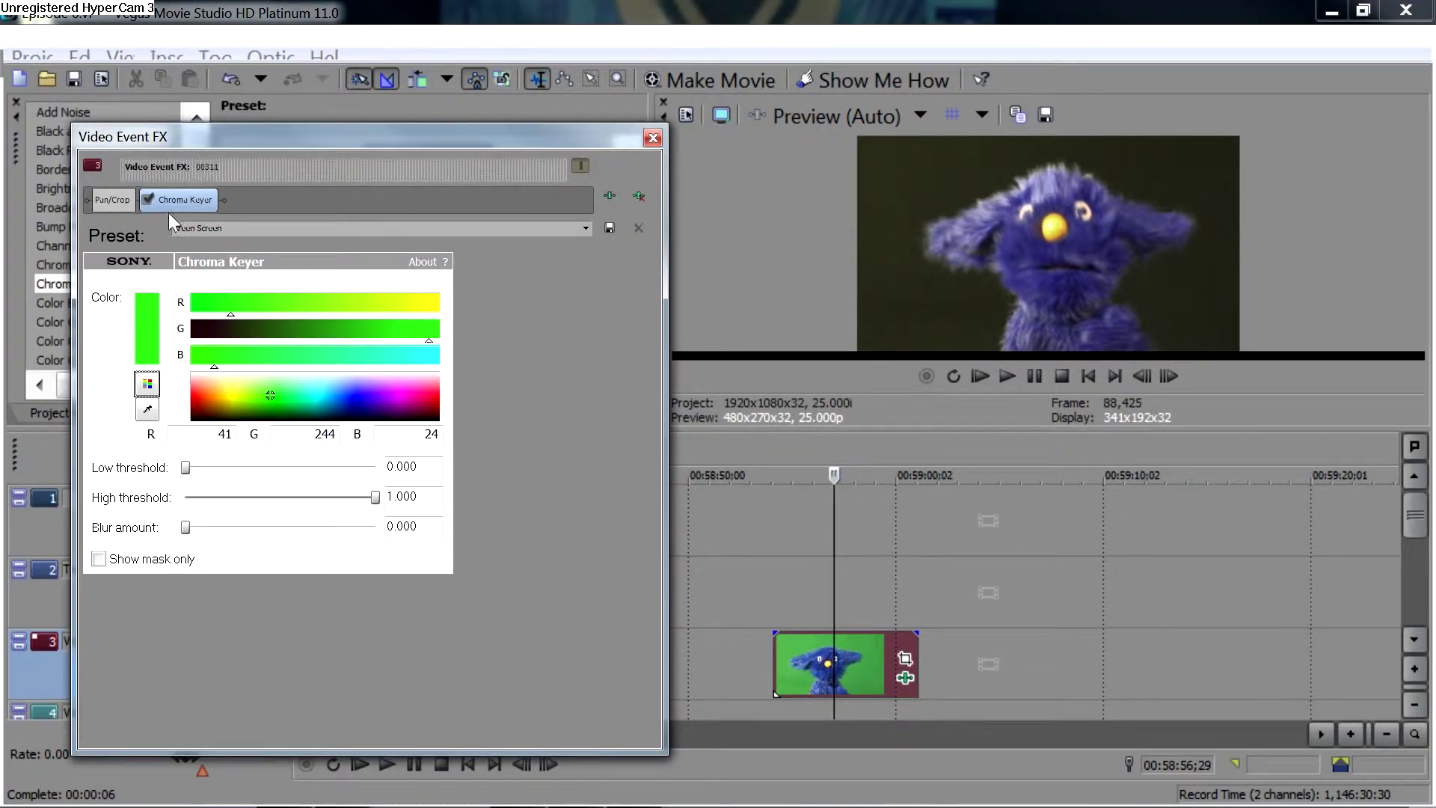
click(147, 409)
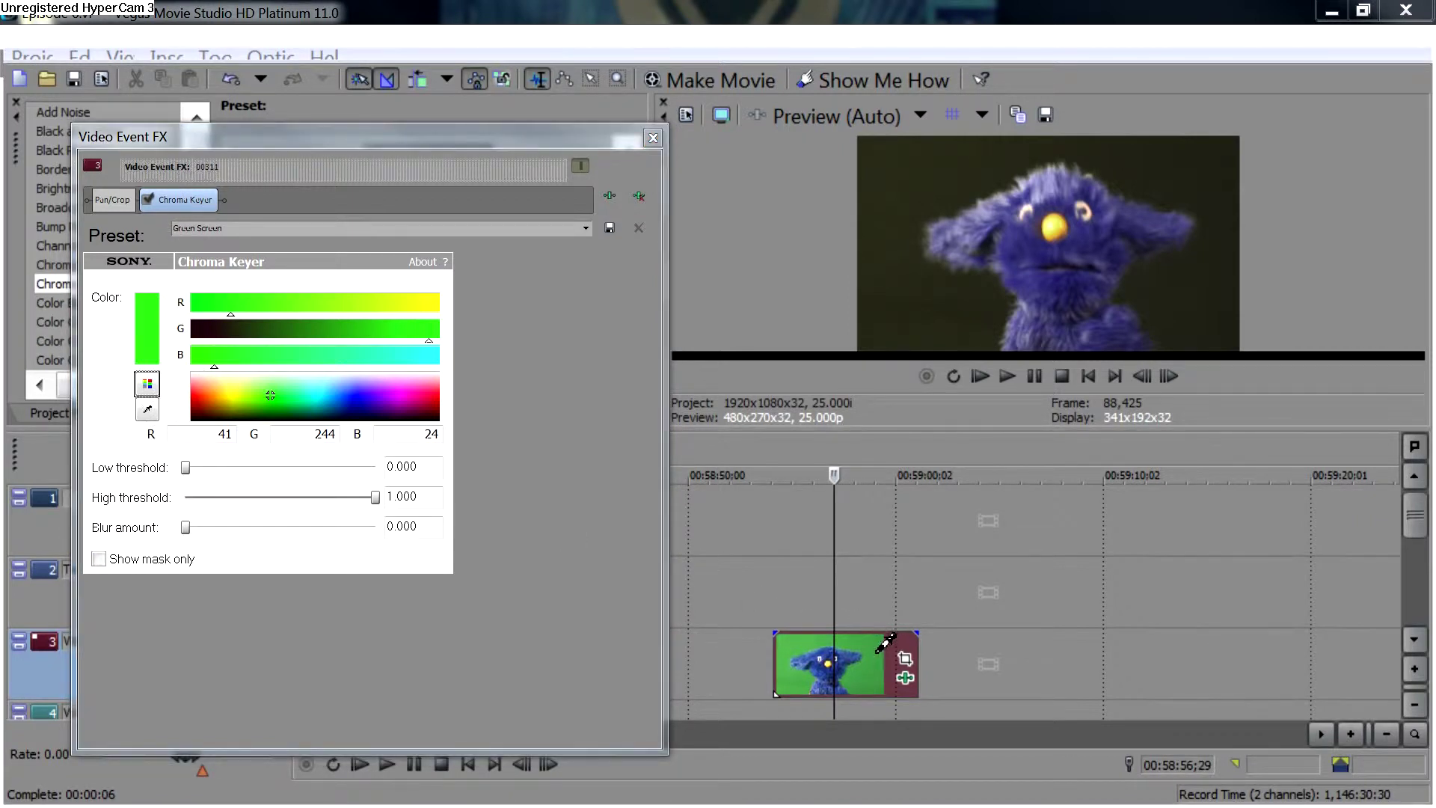
click(875, 656)
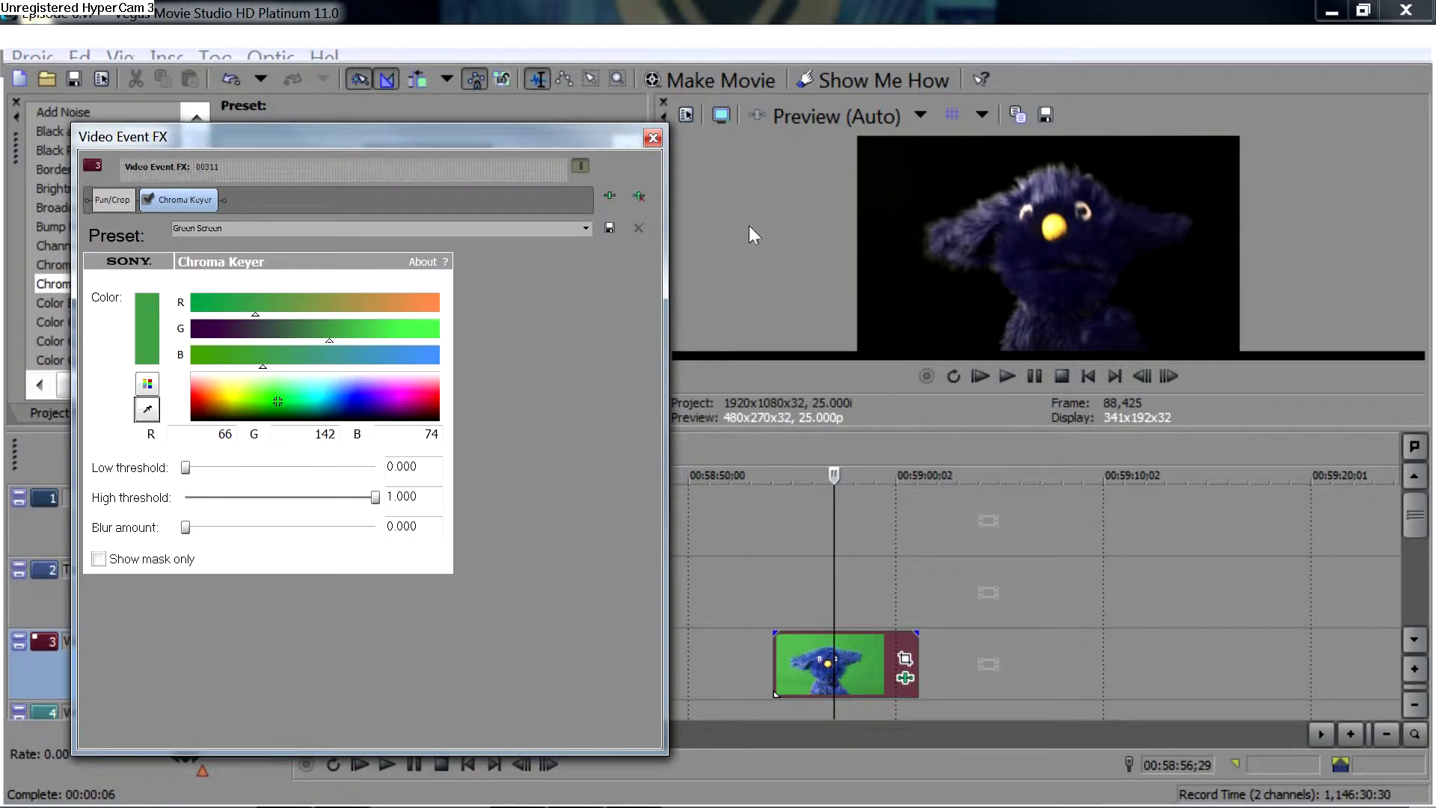
- Refine the key using the mask-only view: set the high threshold to 0.000 and low threshold to 0.216, and add a slight blur
click(140, 563)
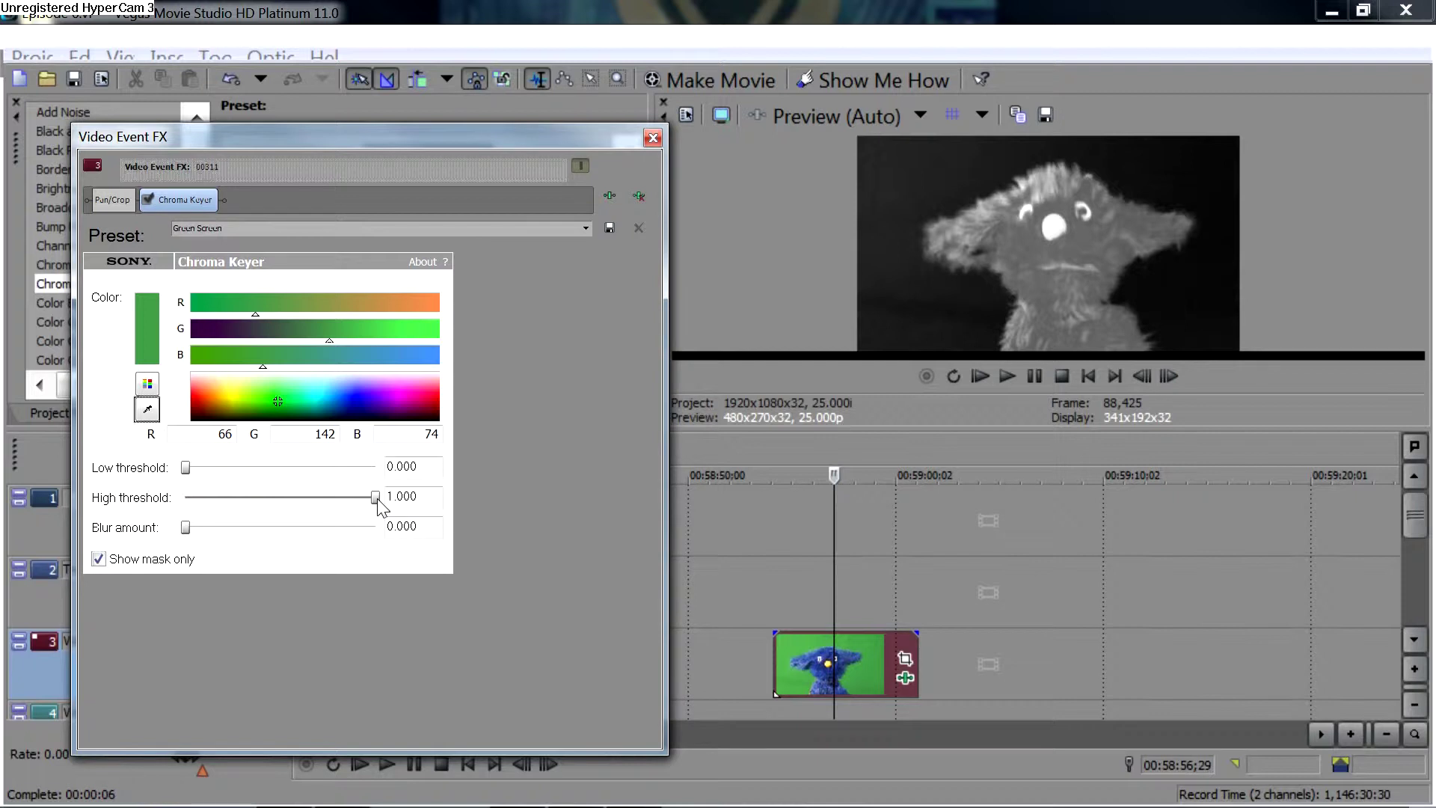
drag(377, 499, 163, 506)
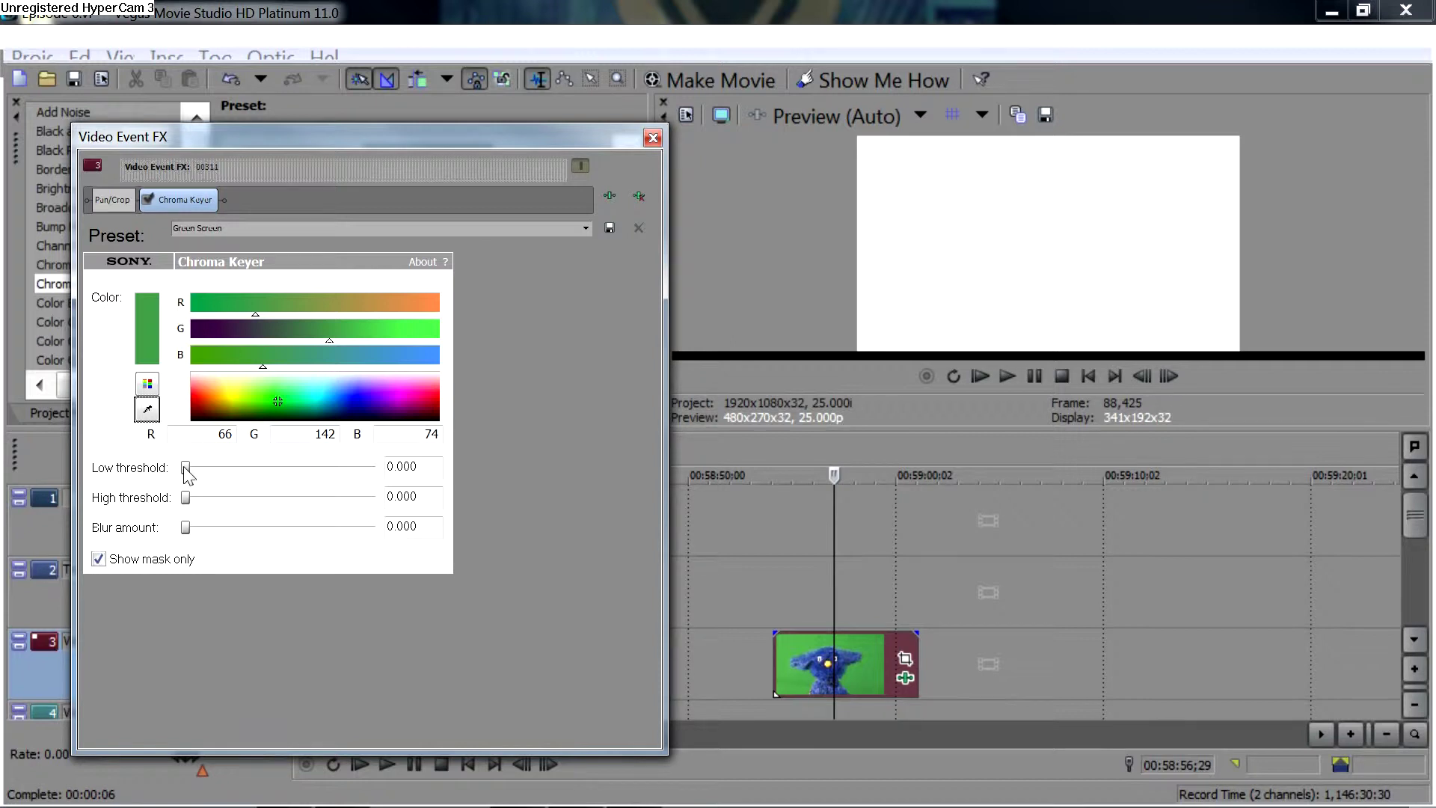
drag(185, 468, 224, 467)
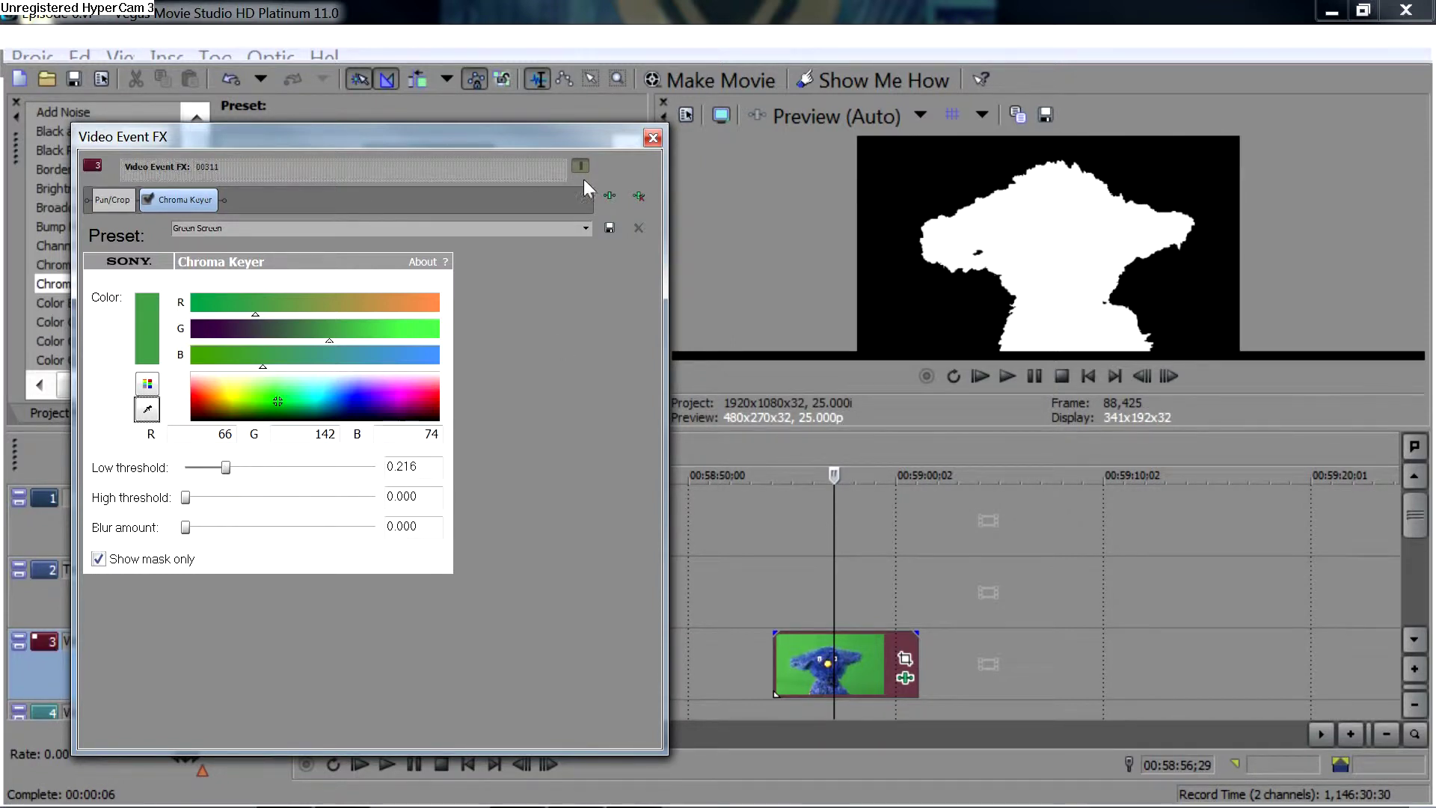
click(98, 559)
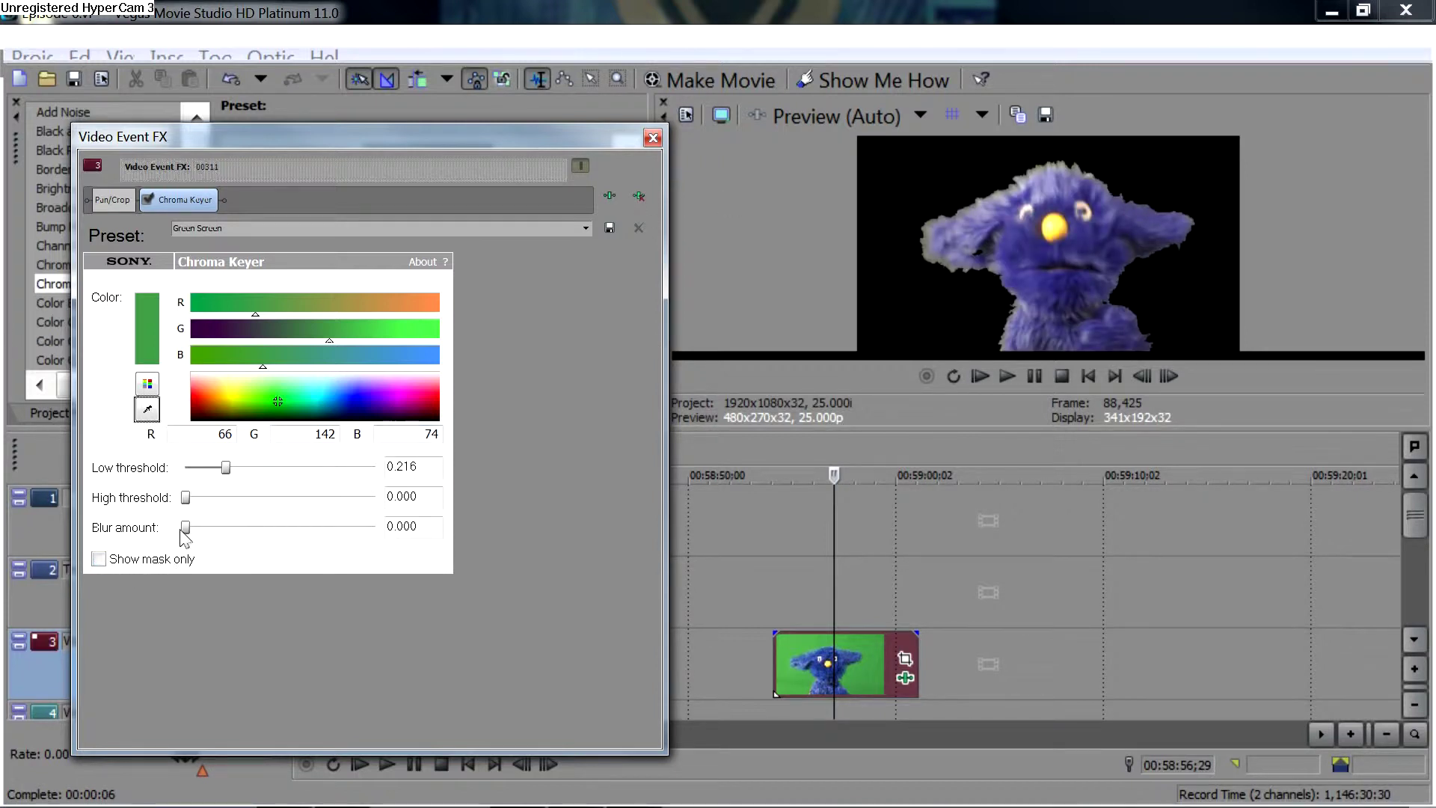
drag(185, 529, 199, 532)
click(653, 138)
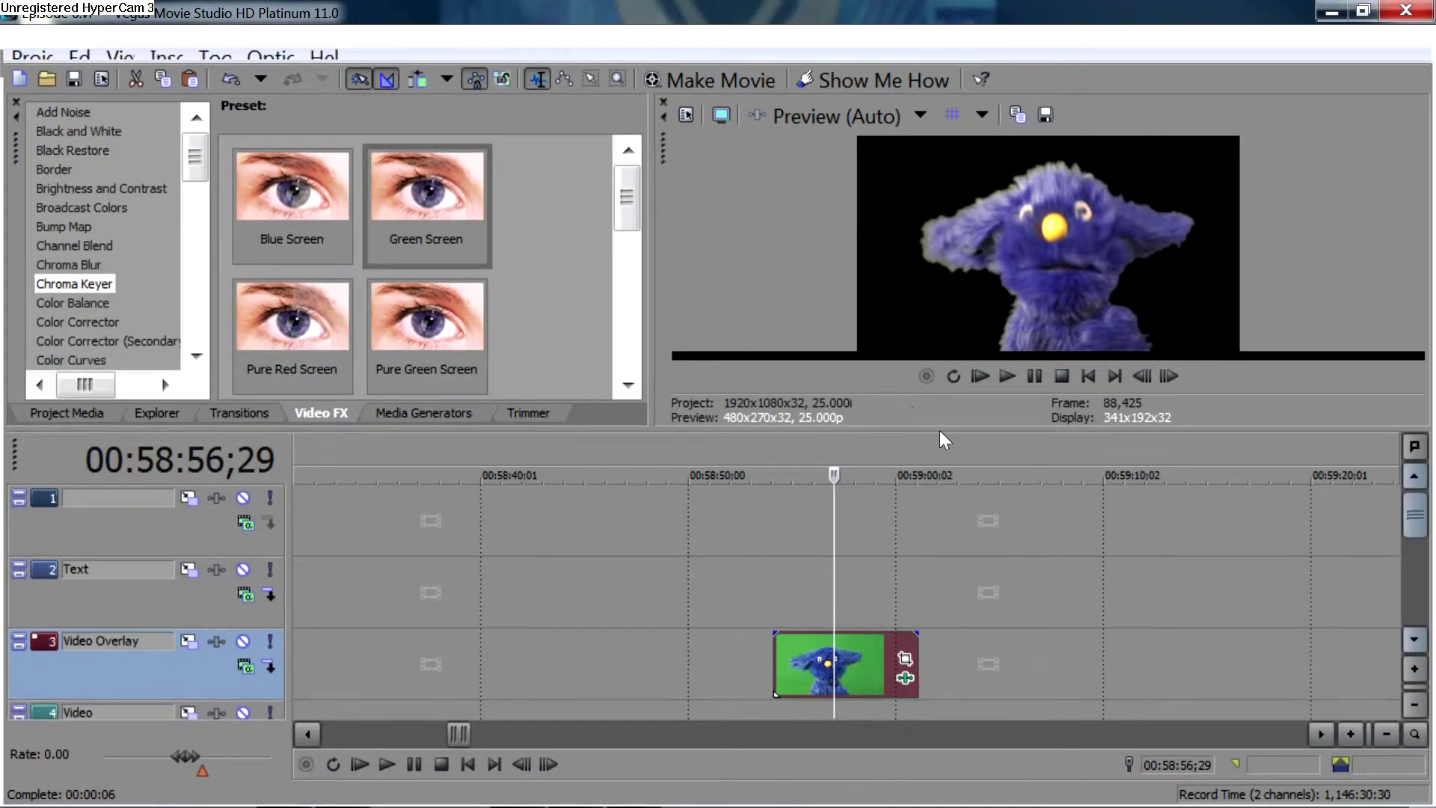
- Place the Image2.png still from the project media on the Video track beneath the keyed puppet clip
scroll(943, 438, down, 1)
click(67, 413)
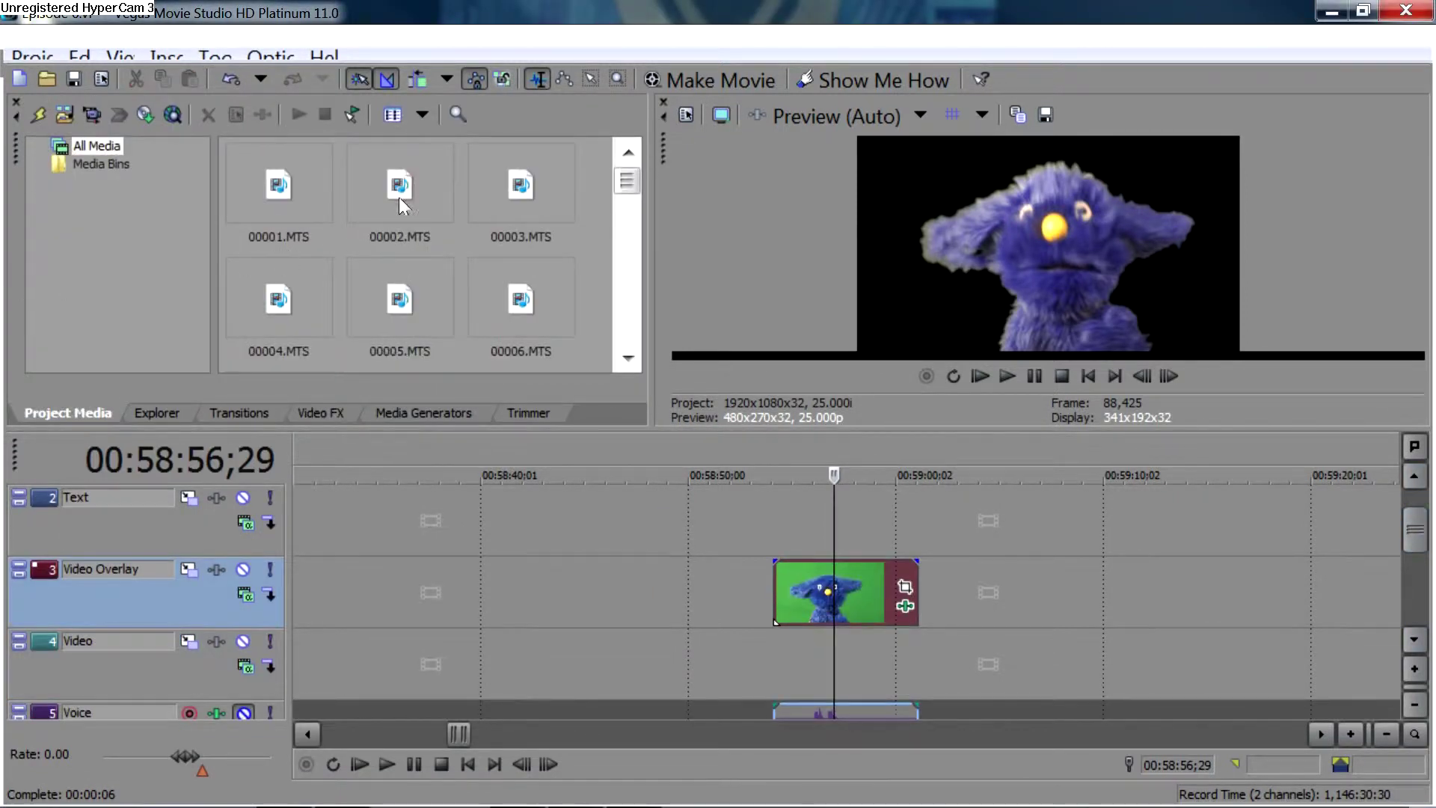
scroll(421, 187, down, 15)
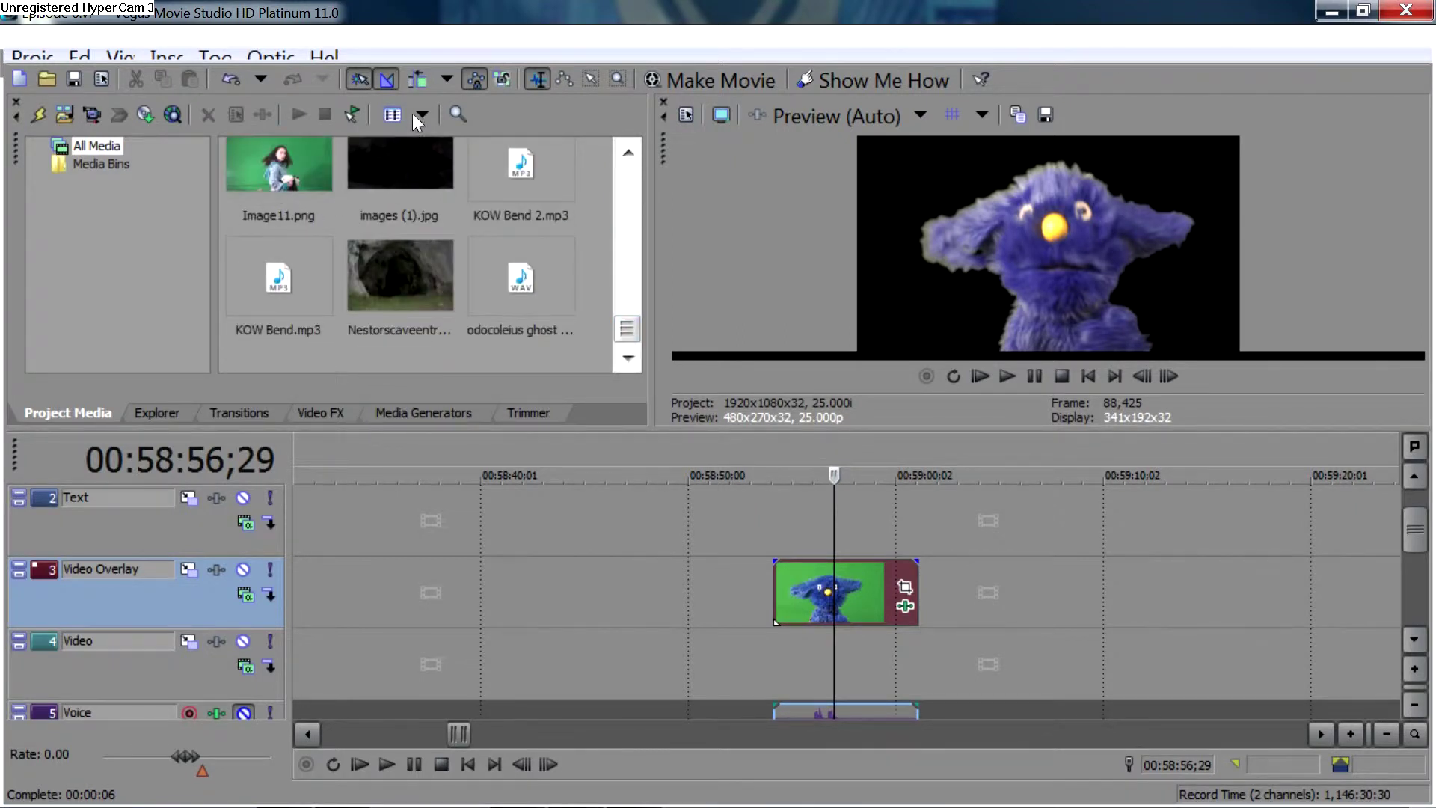
scroll(411, 114, up, 3)
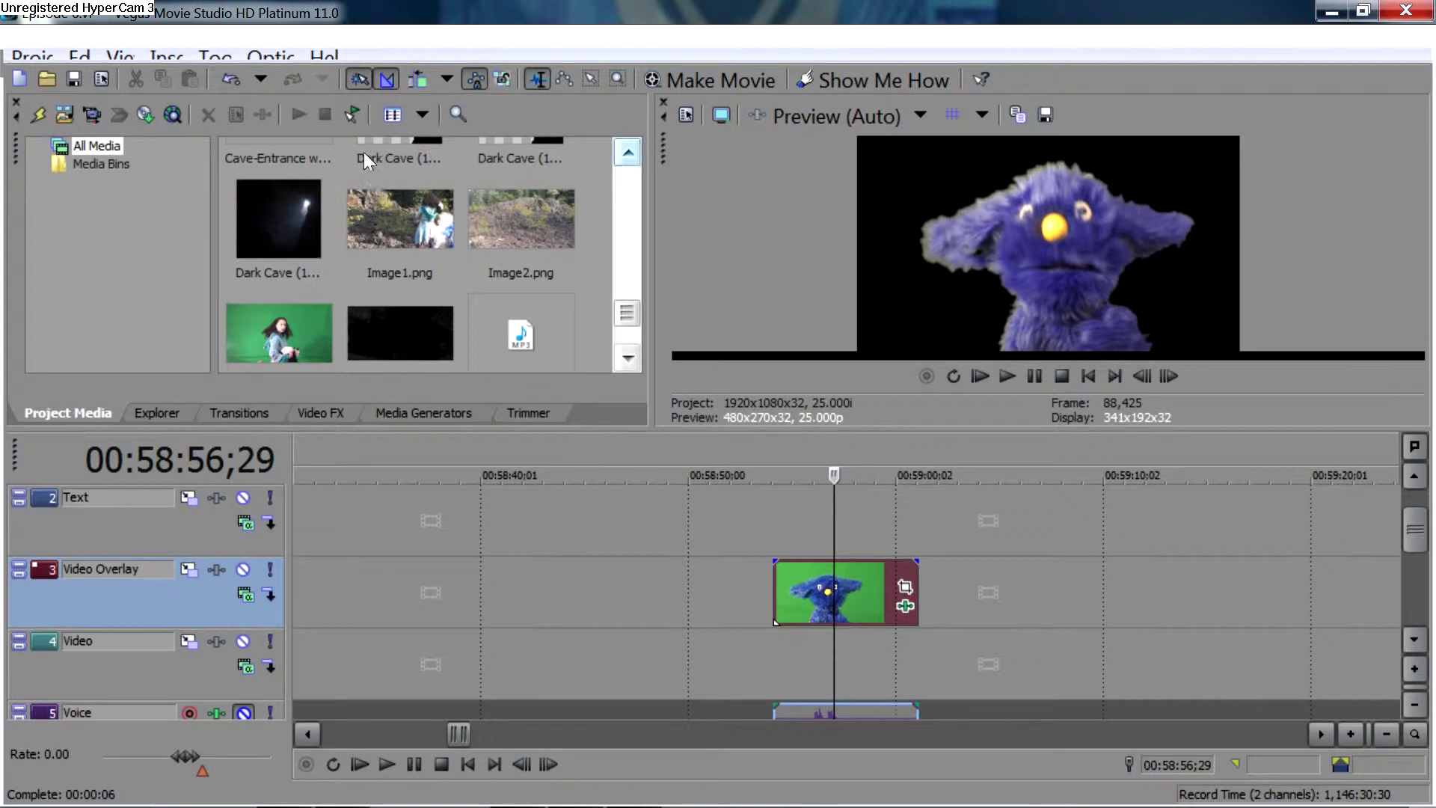
drag(522, 218, 539, 439)
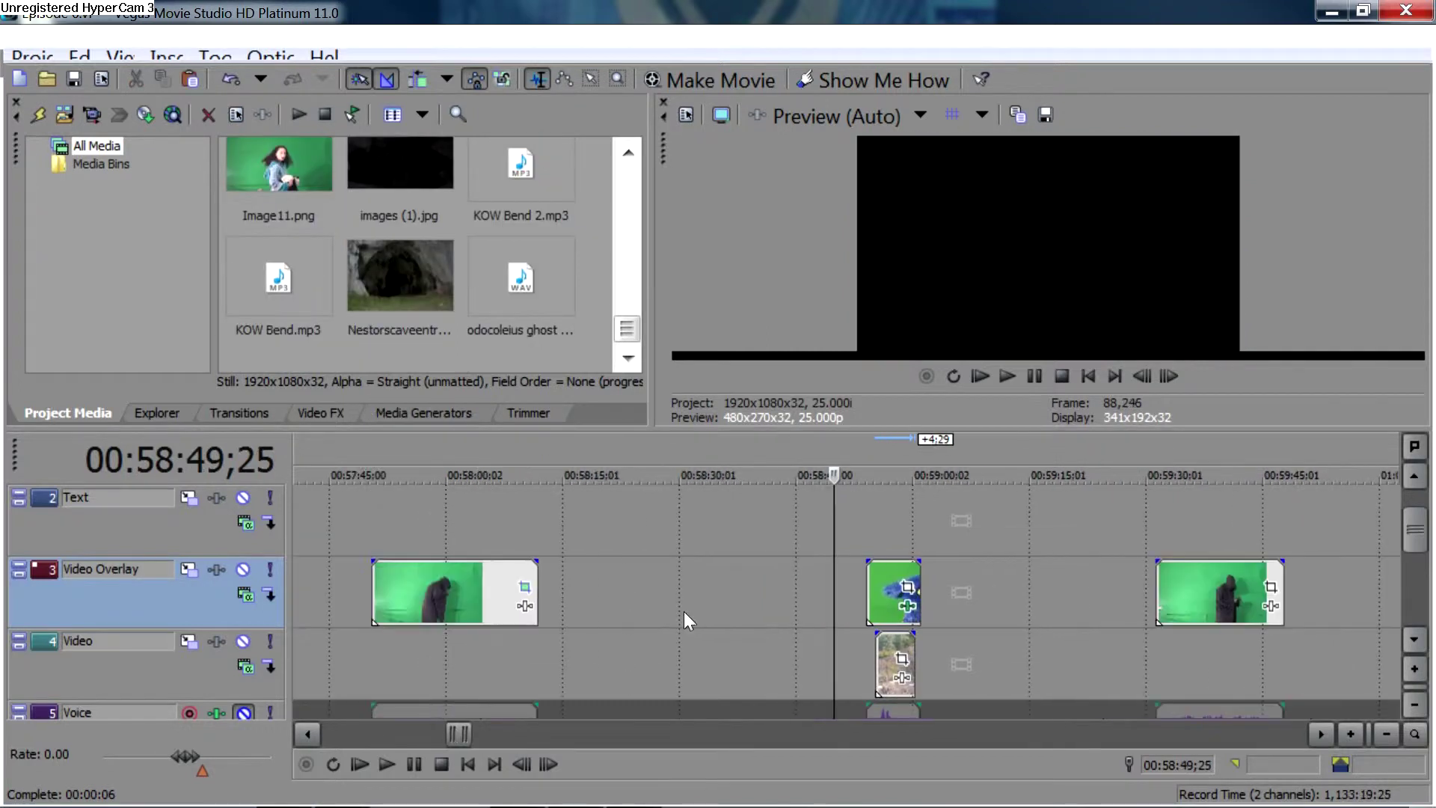
- Play the hooded-figure clip from about 00:57:50 on the Video Overlay track and pause at about 00:57:56
scroll(683, 612, down, 3)
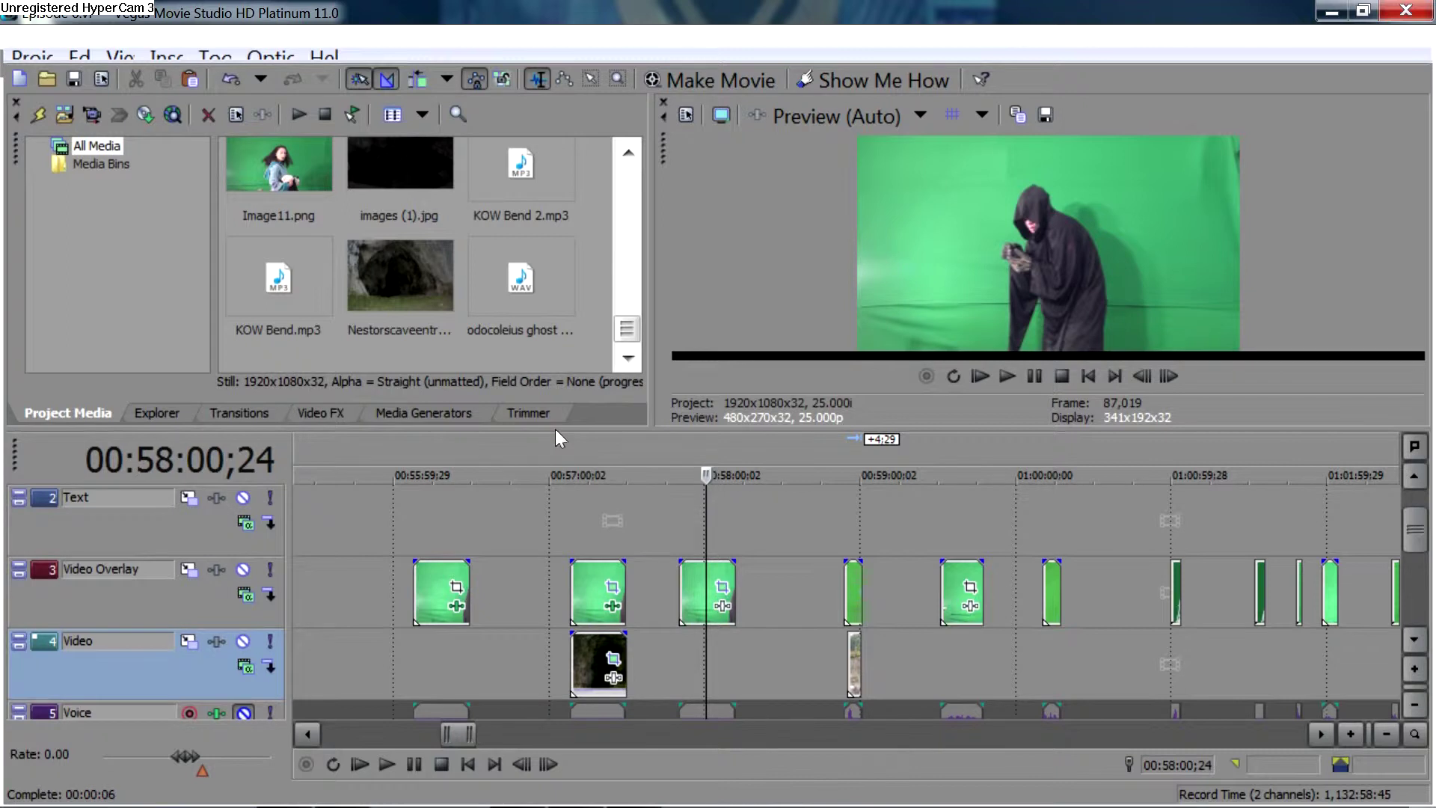
scroll(756, 582, up, 5)
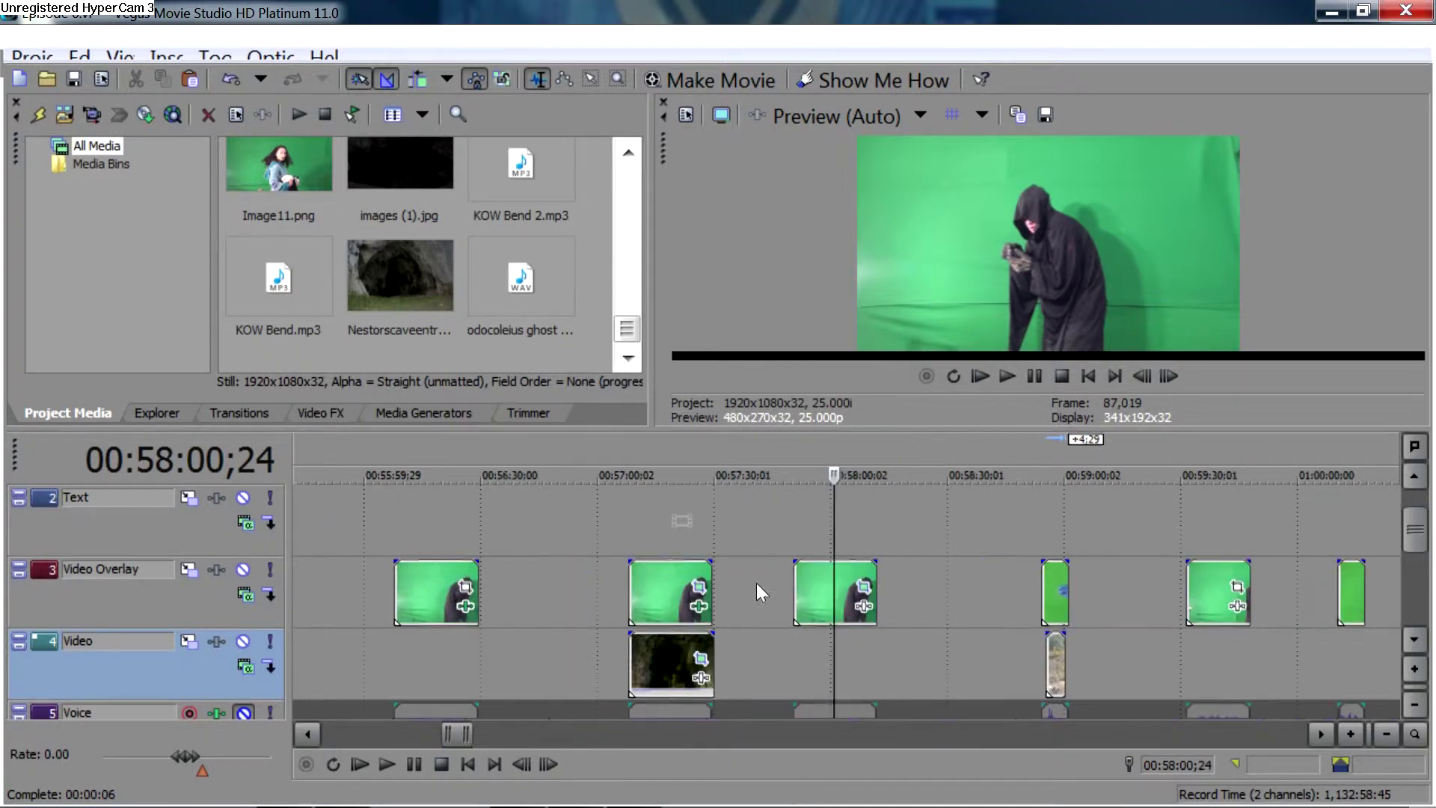
scroll(592, 411, up, 2)
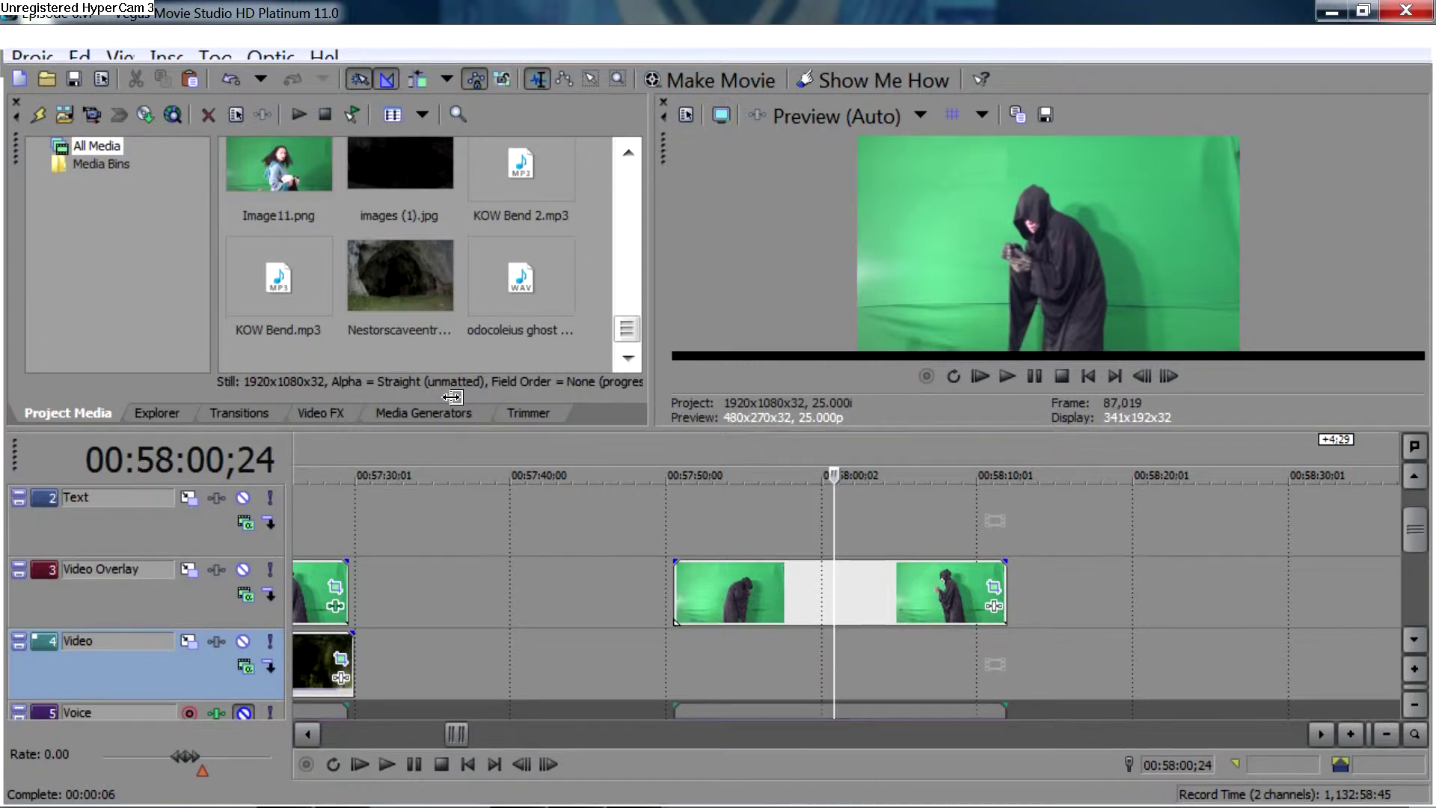
click(677, 595)
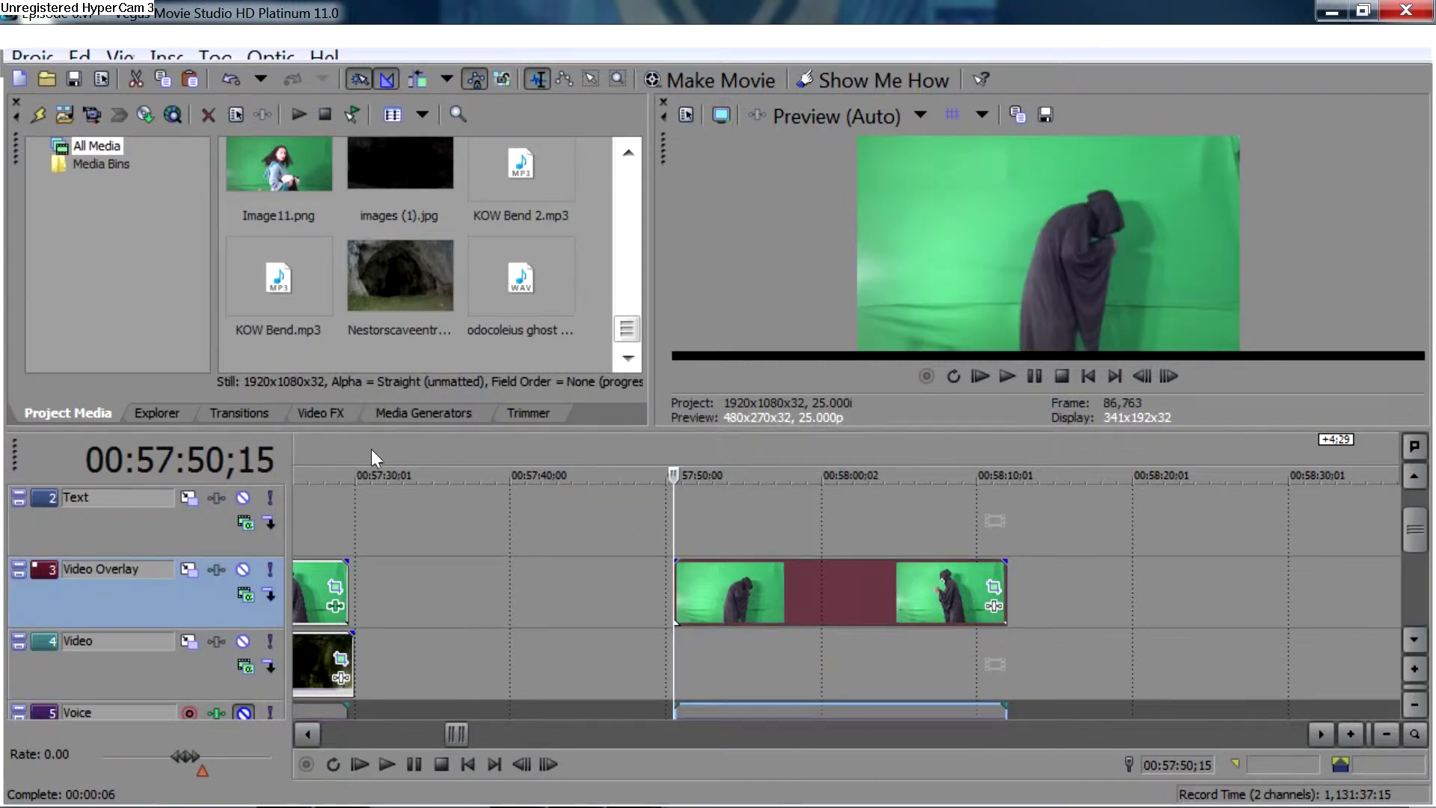
key(space)
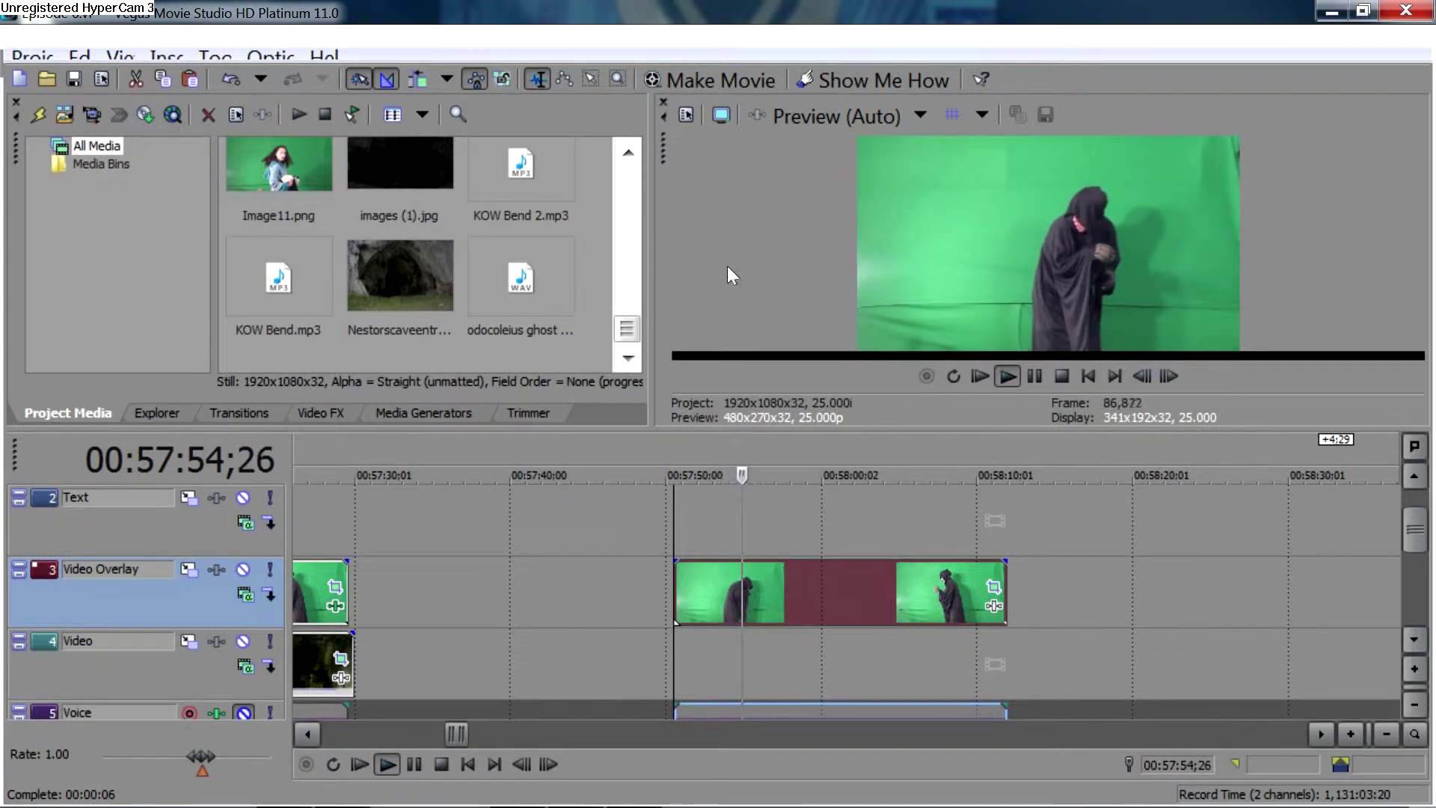
key(Return)
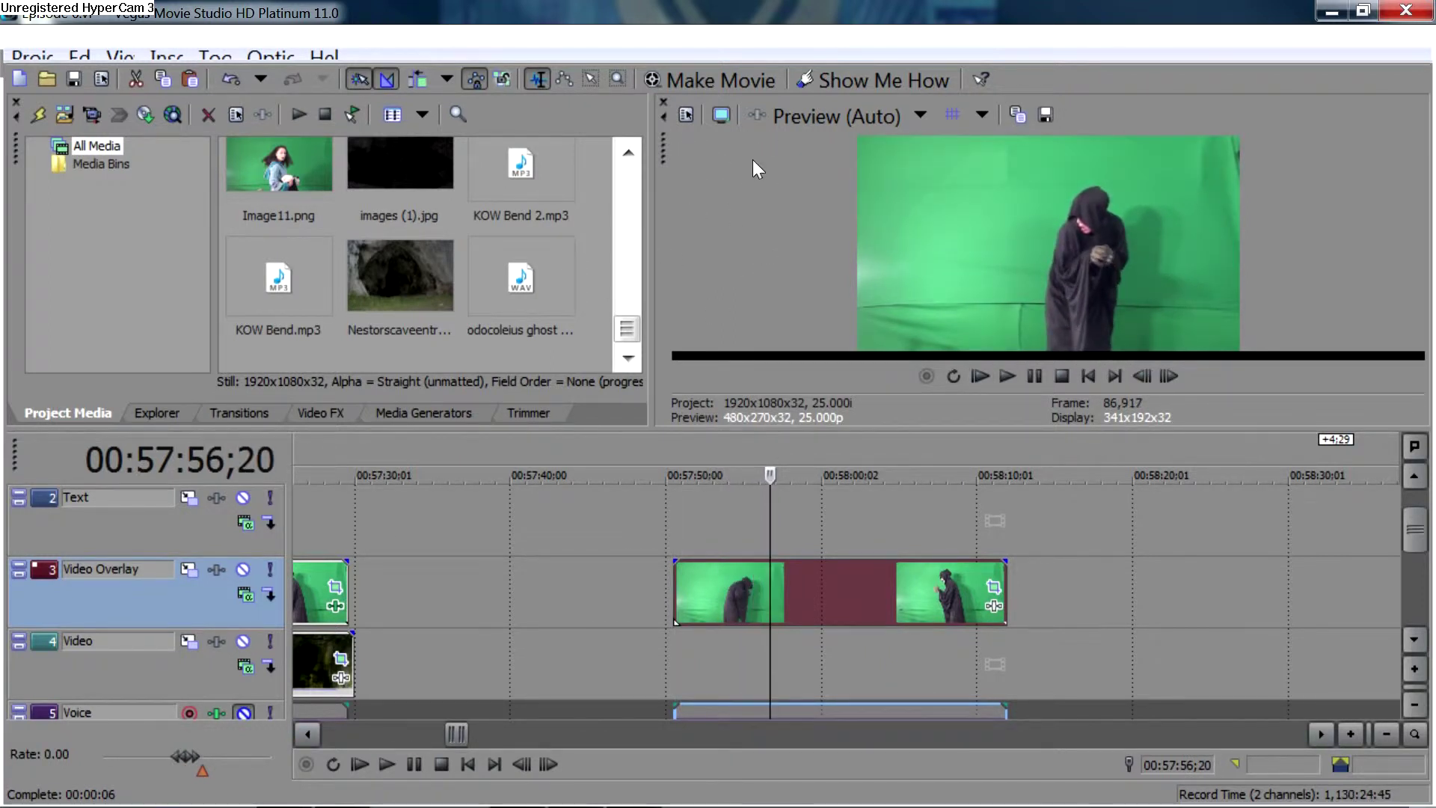
key(Down)
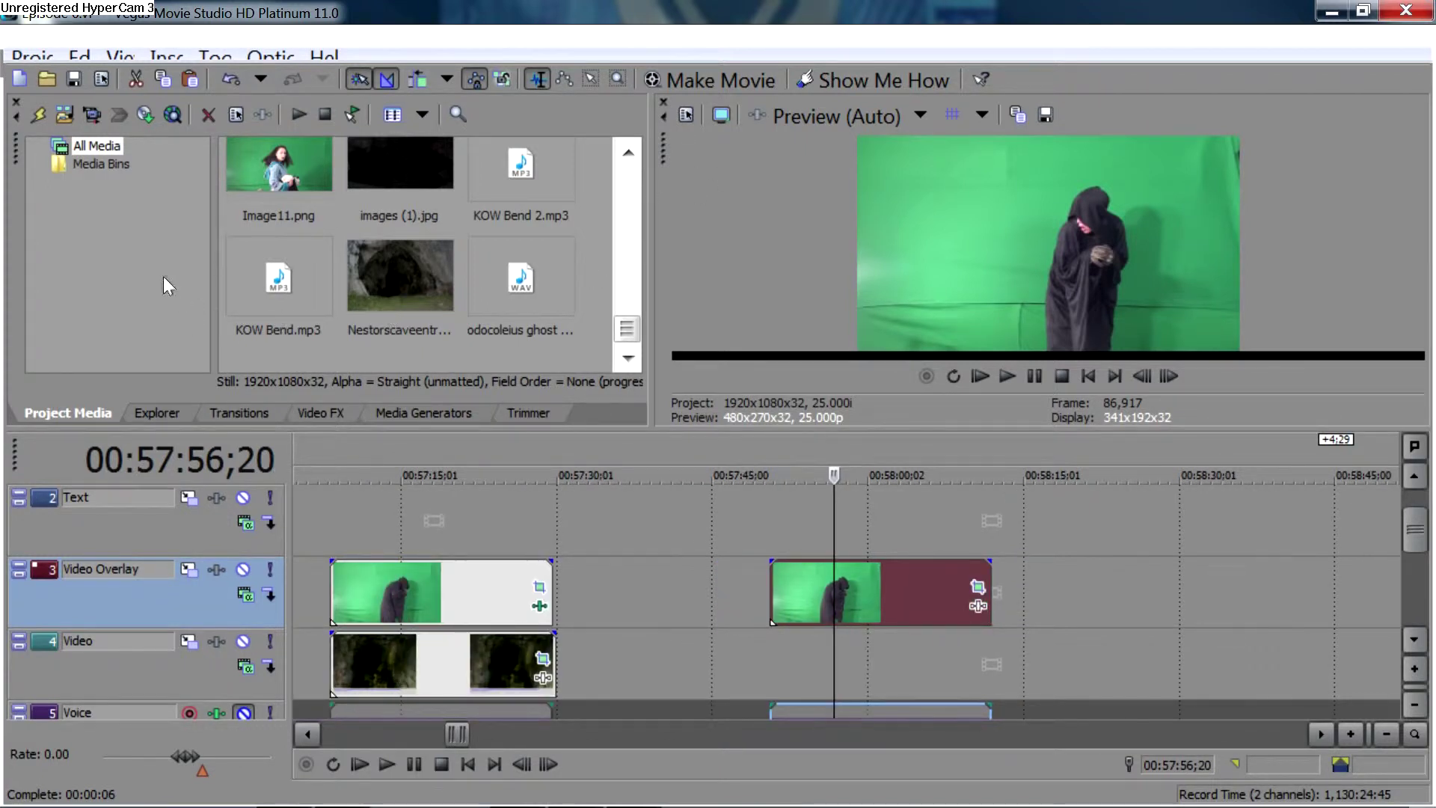
- Apply the Invert effect with the 100% Inversion preset to the hooded-figure clip at 00:57:56
key(alt+8)
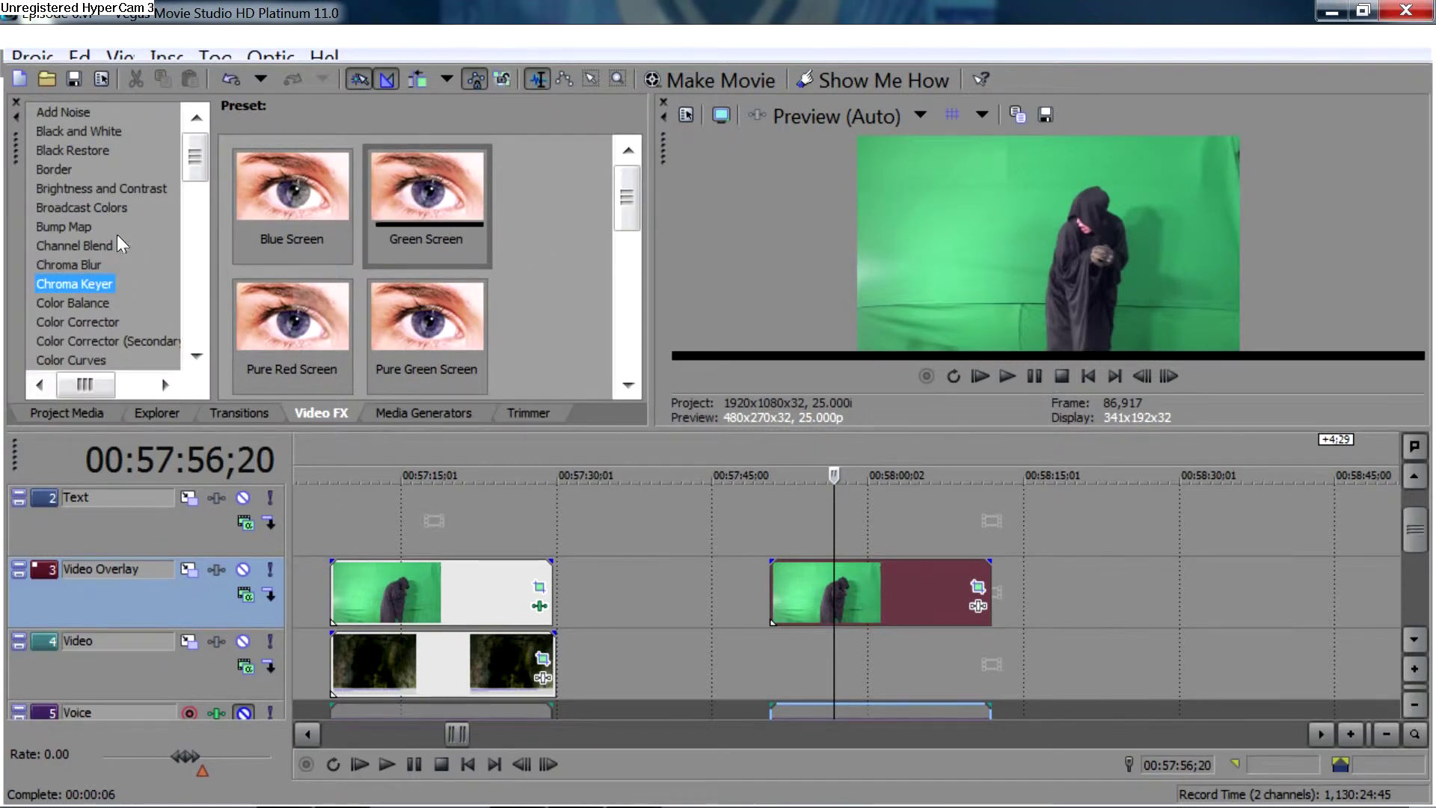
drag(195, 158, 198, 218)
click(56, 241)
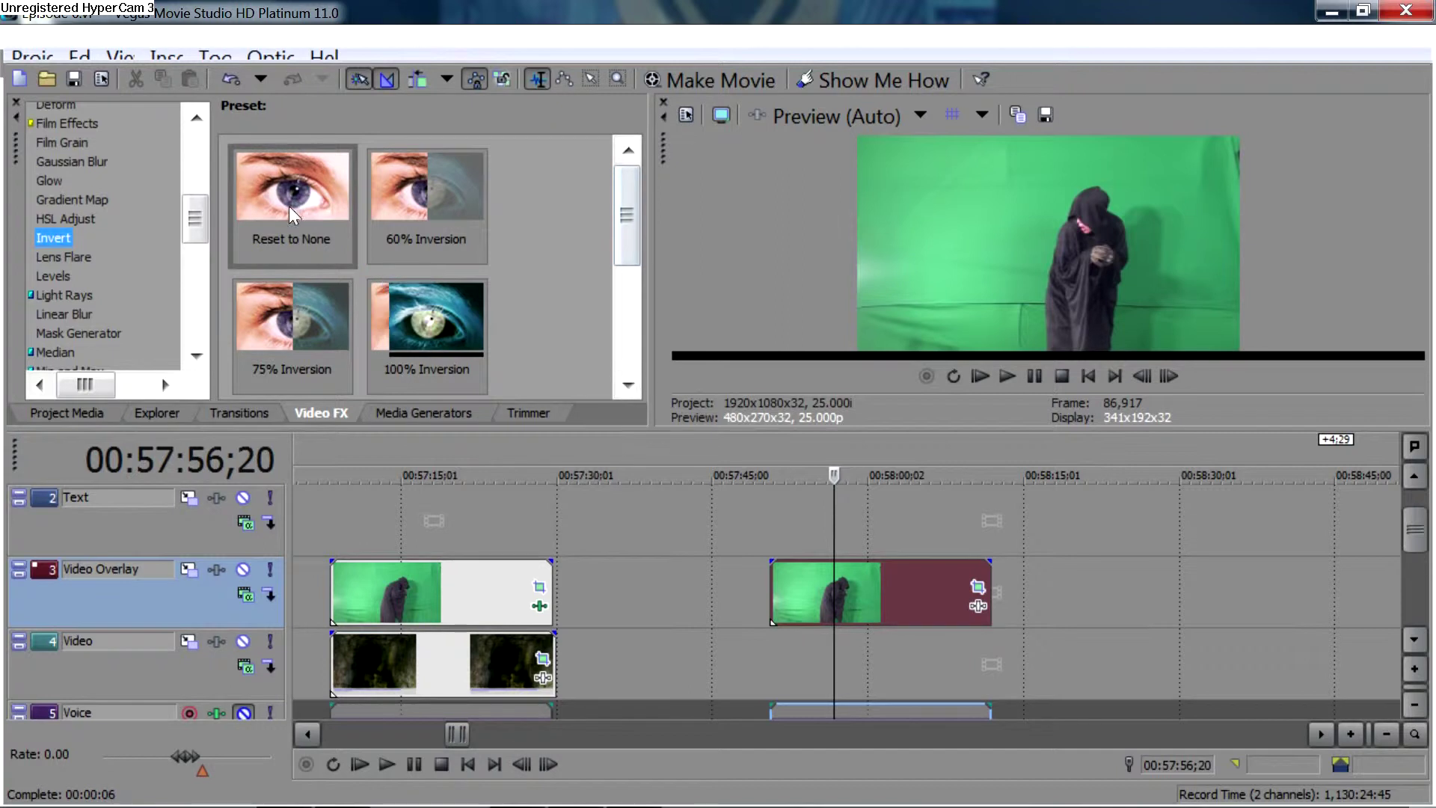
drag(448, 329, 823, 591)
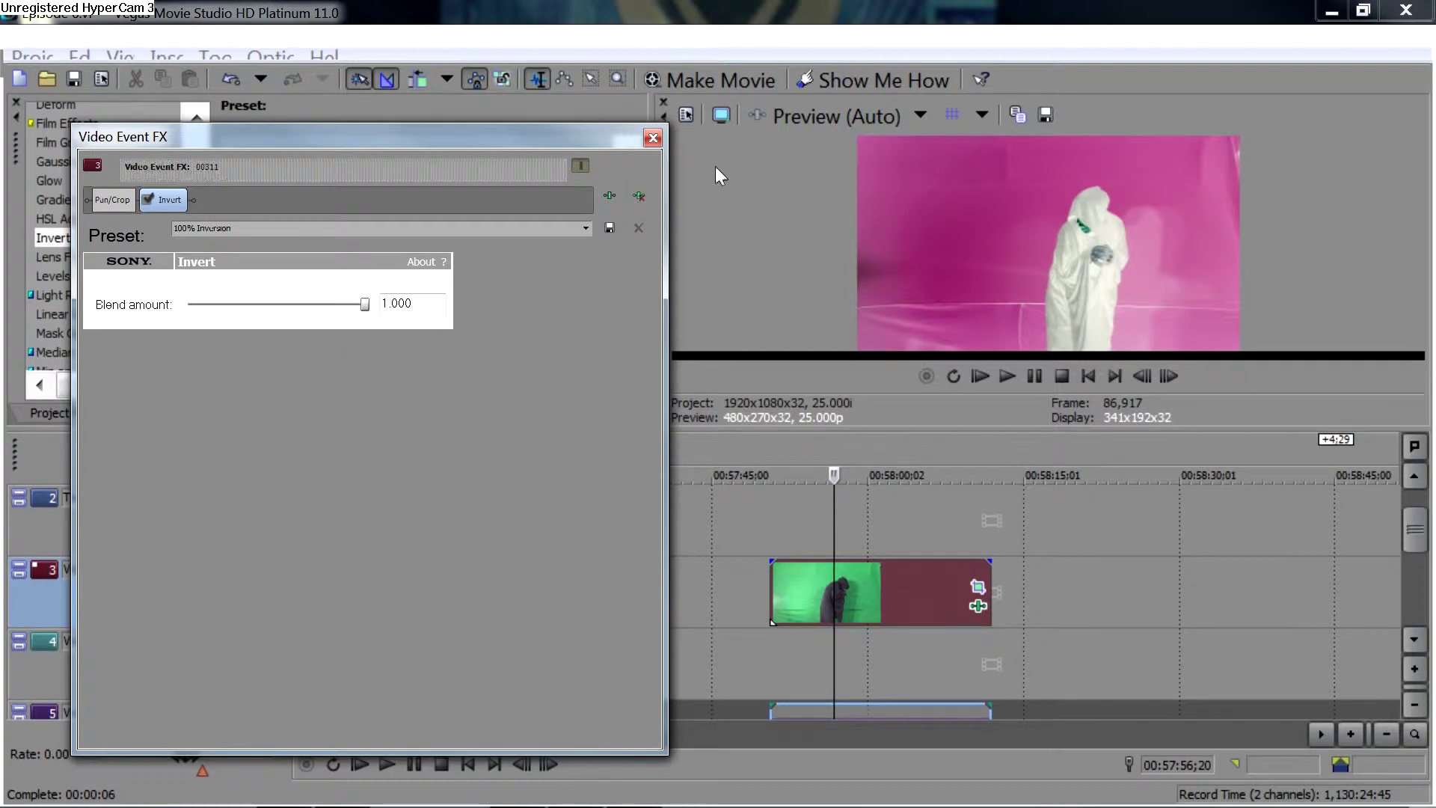
click(653, 138)
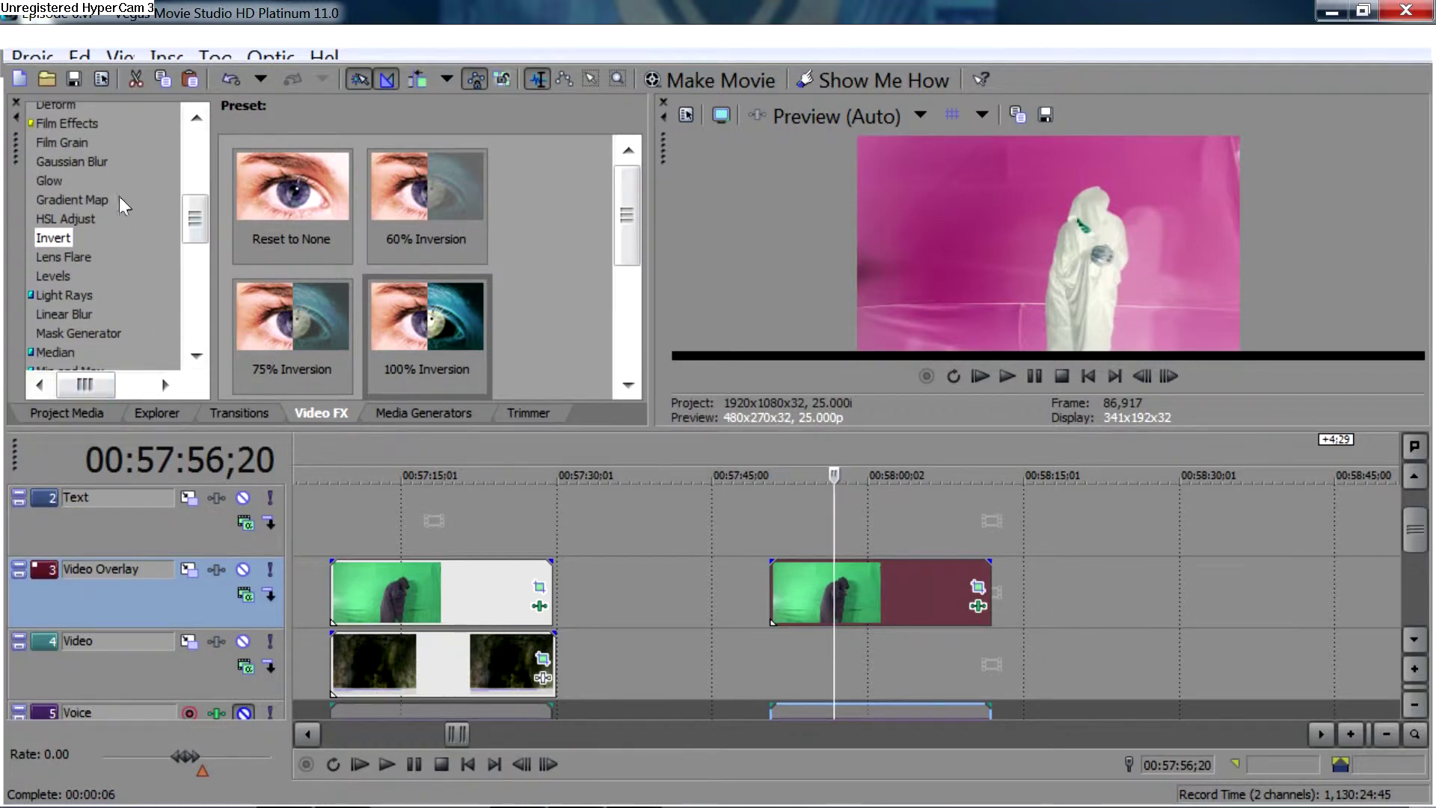
- Add Chroma Keyer with the Green Screen preset to the inverted hooded-figure clip and sample its pink background as the key color
scroll(138, 172, down, 1)
scroll(140, 152, up, 3)
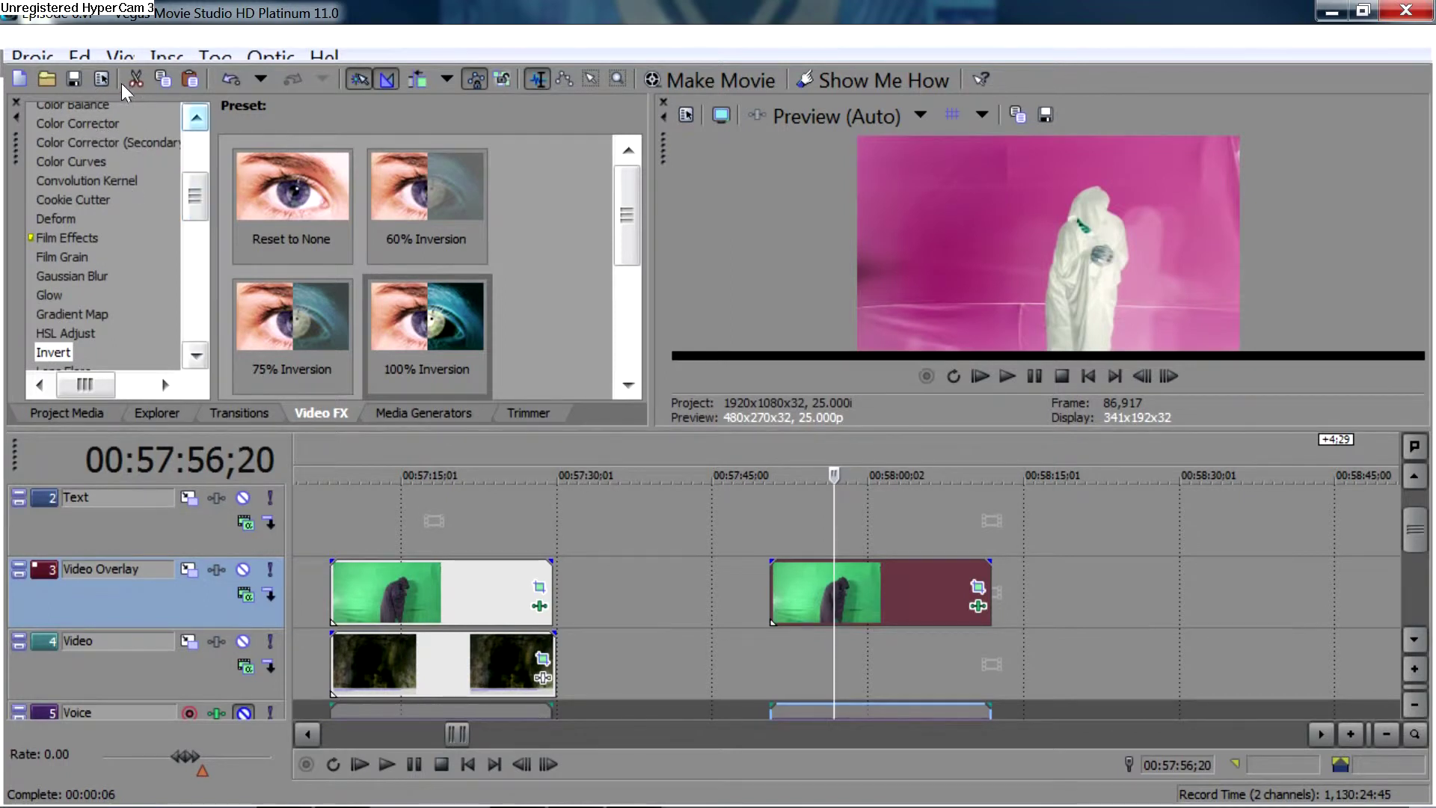
click(195, 117)
click(195, 117)
click(95, 157)
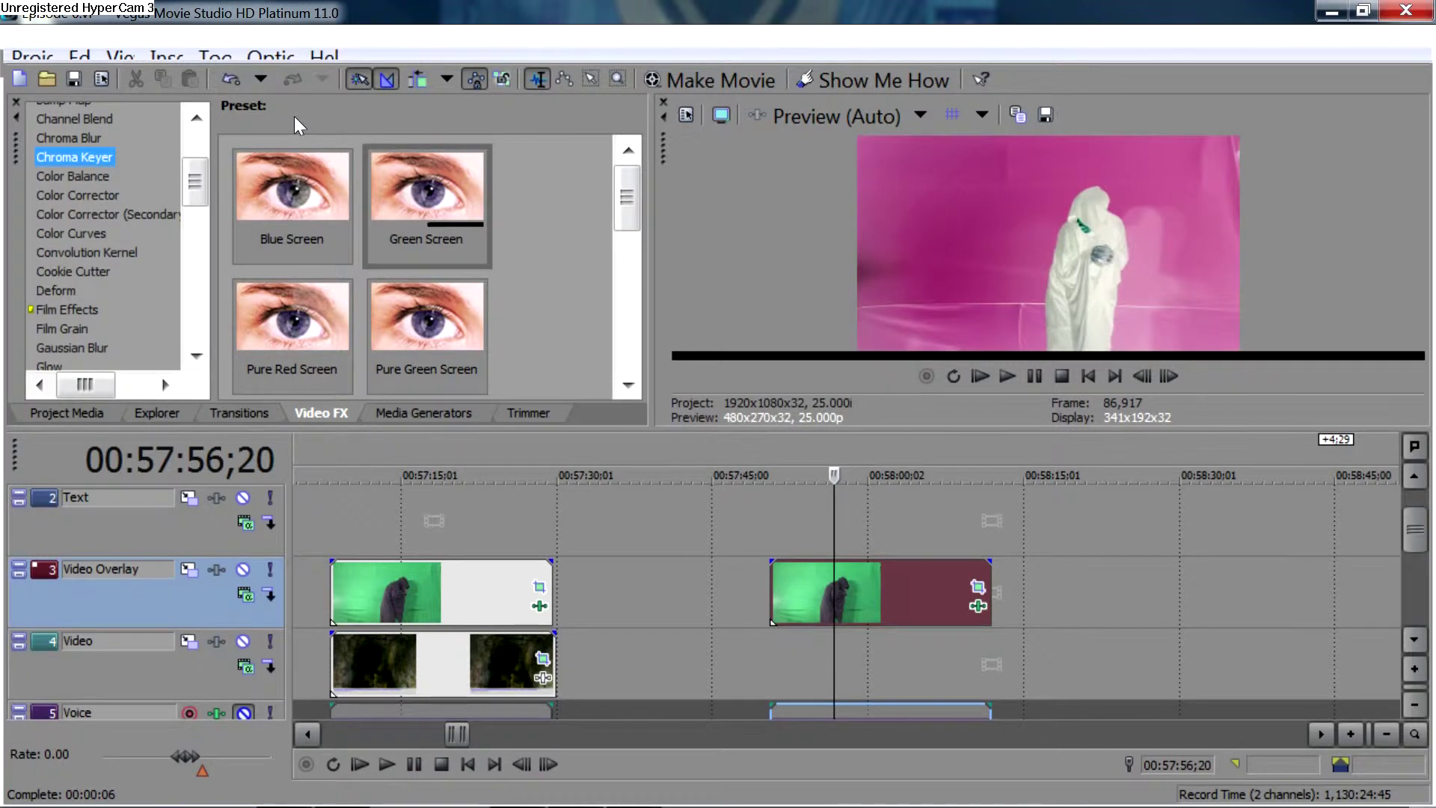
drag(278, 122, 549, 387)
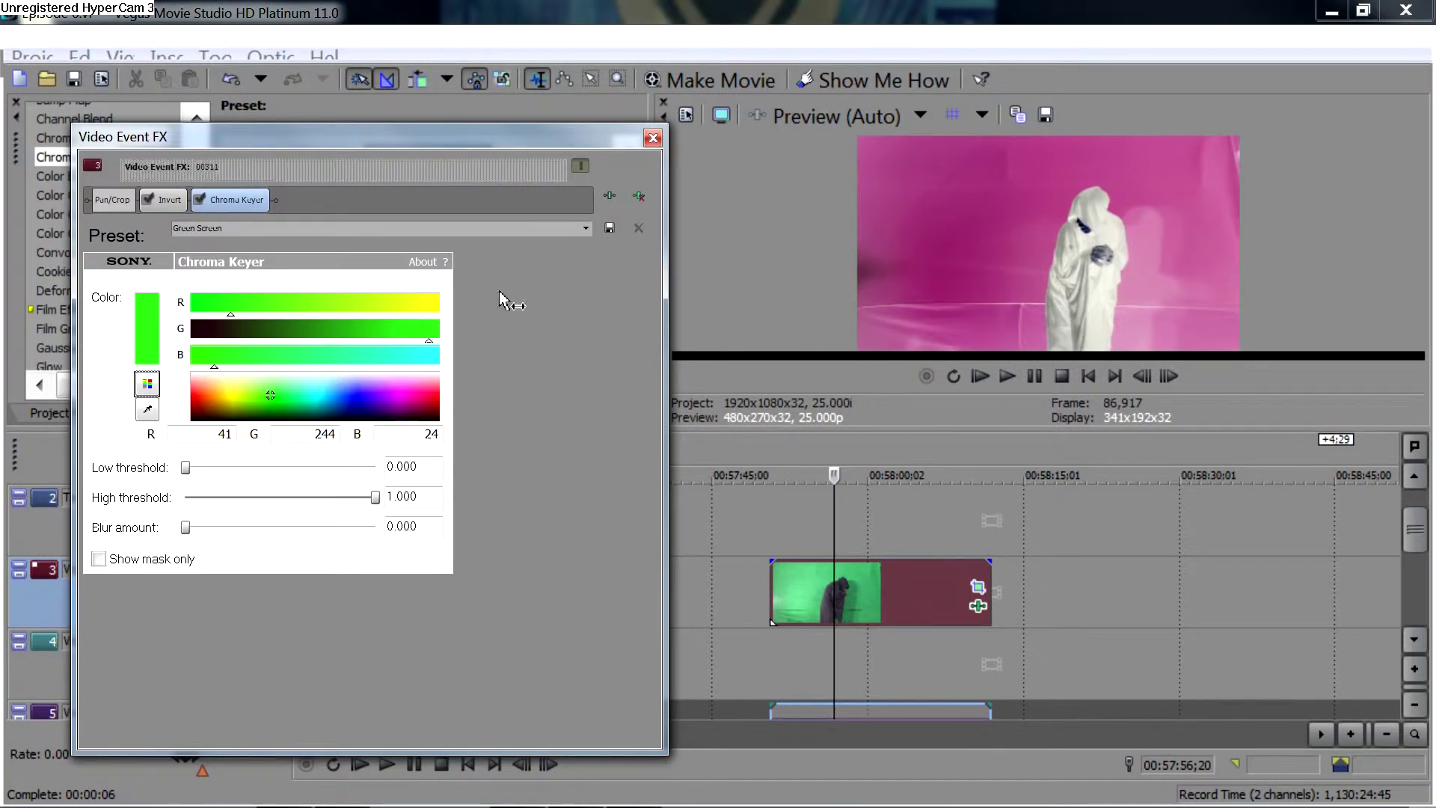
click(148, 410)
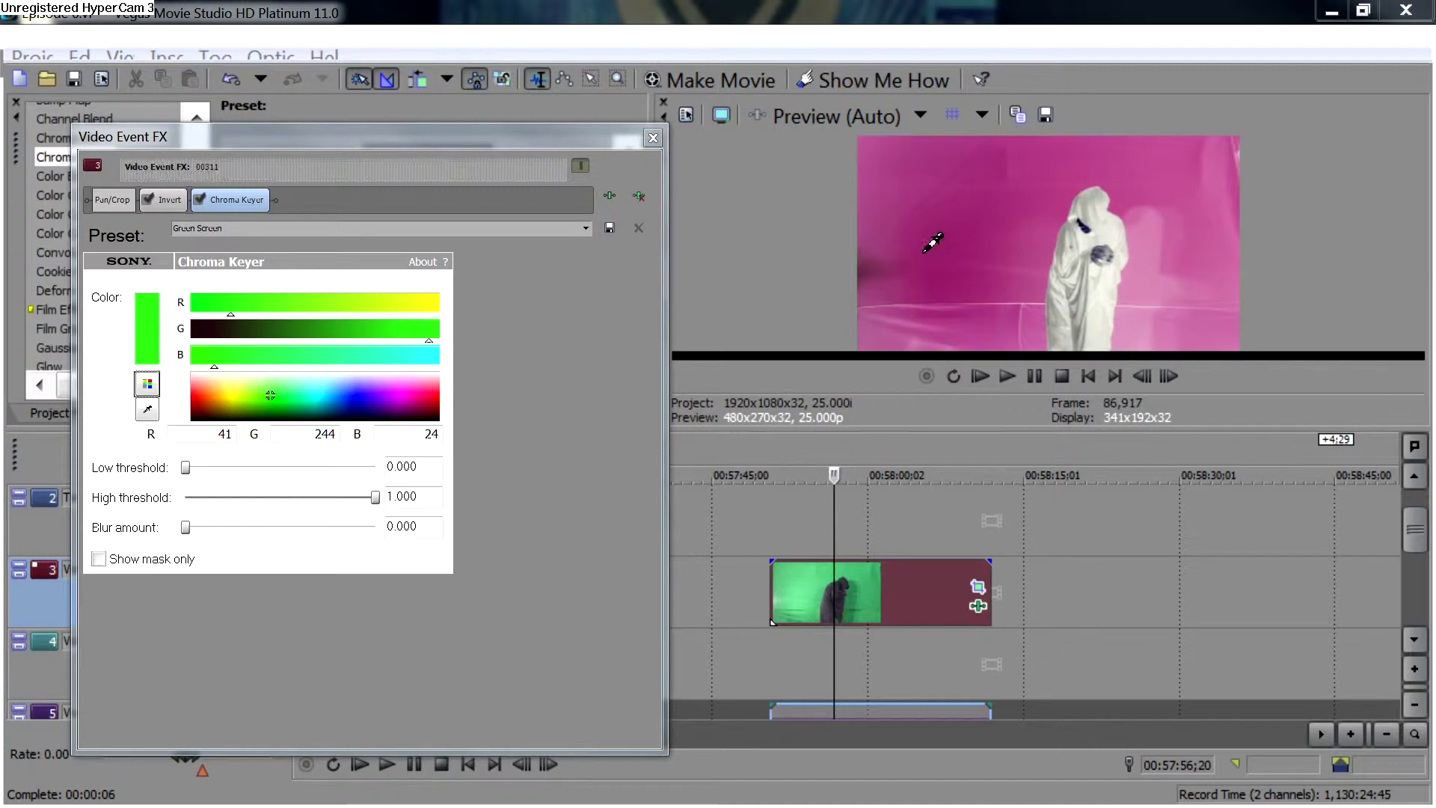
click(986, 223)
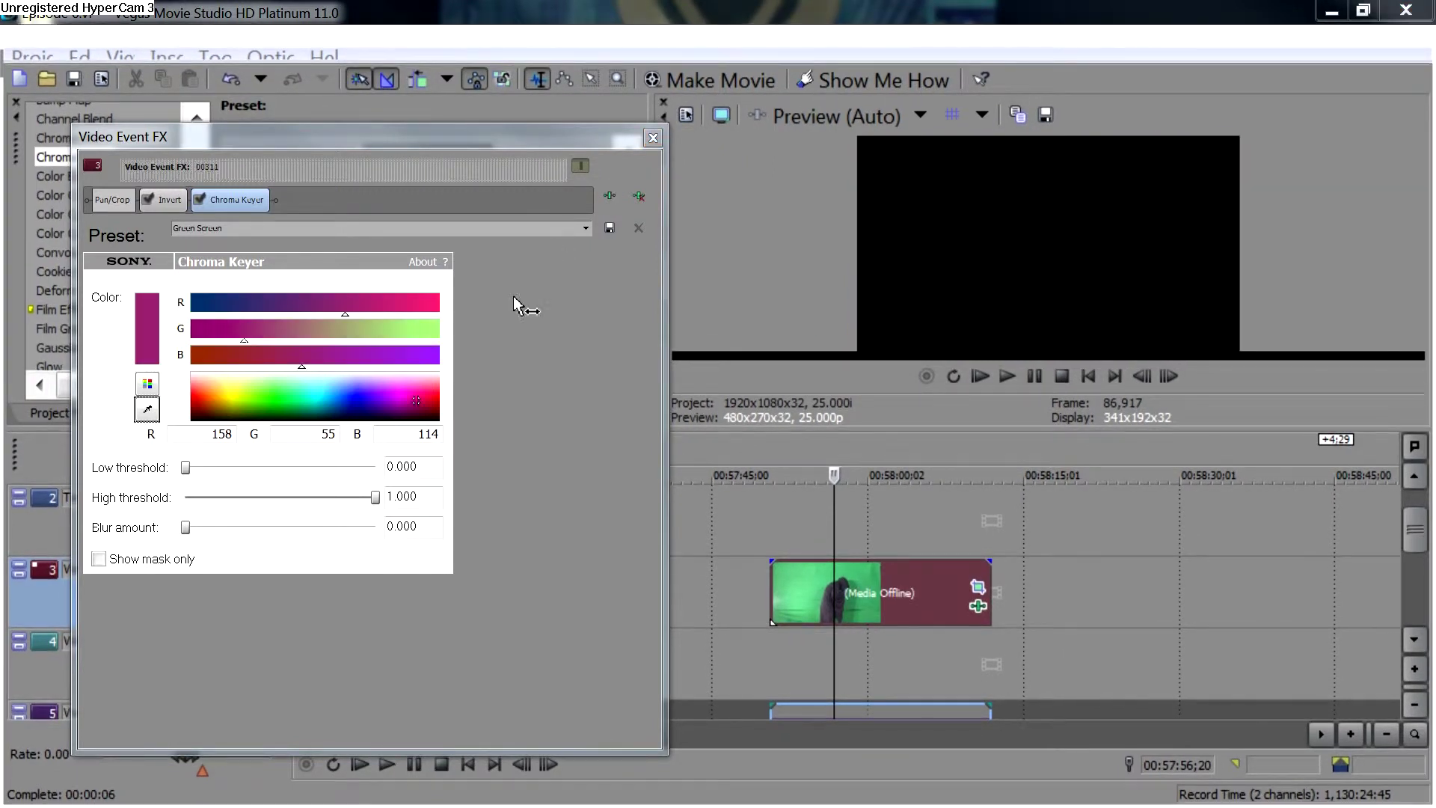
- Show only the mask, set the high threshold to 0.000 and low threshold to 0.610, and adjust the key color to R 181, G 38, B 169
click(142, 562)
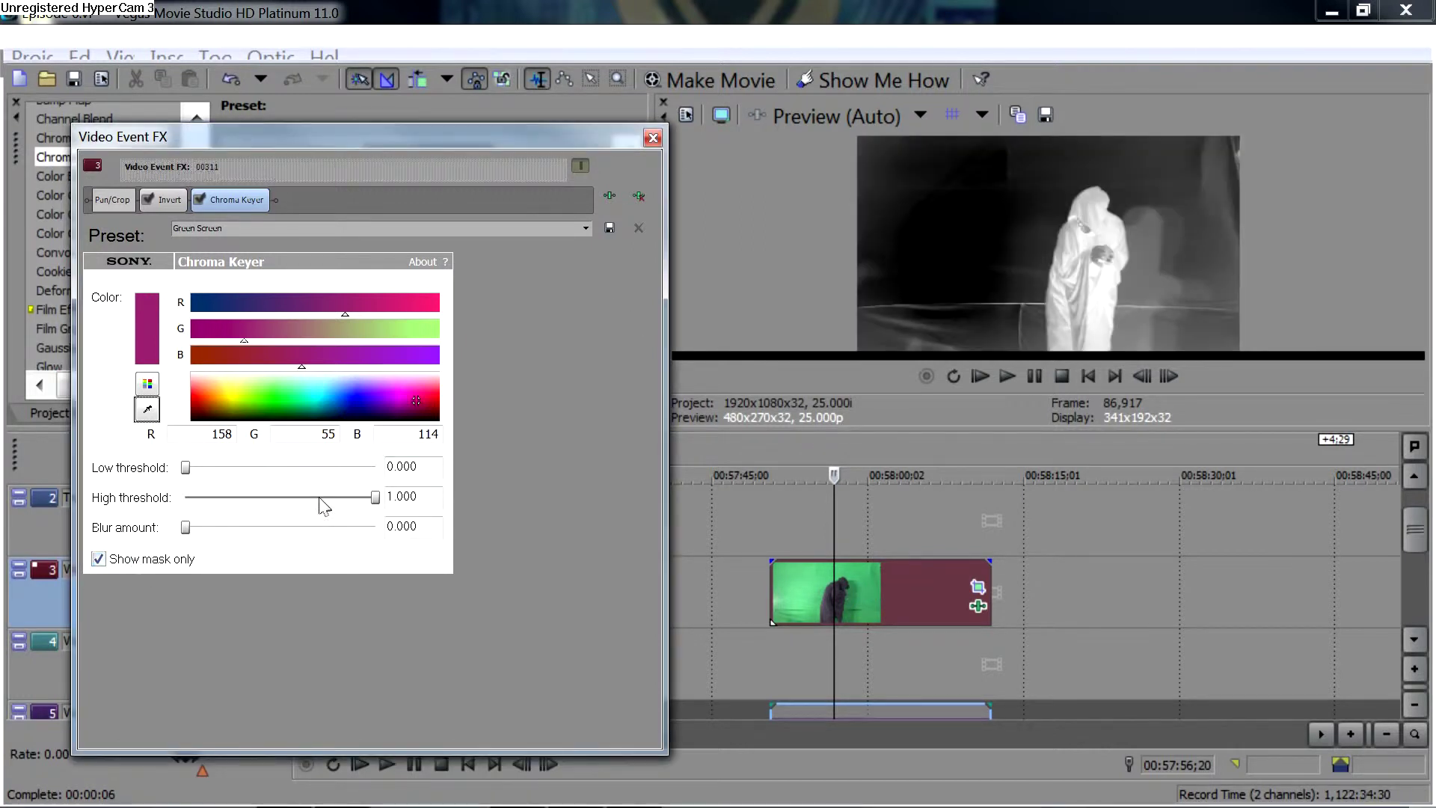
drag(375, 500, 286, 472)
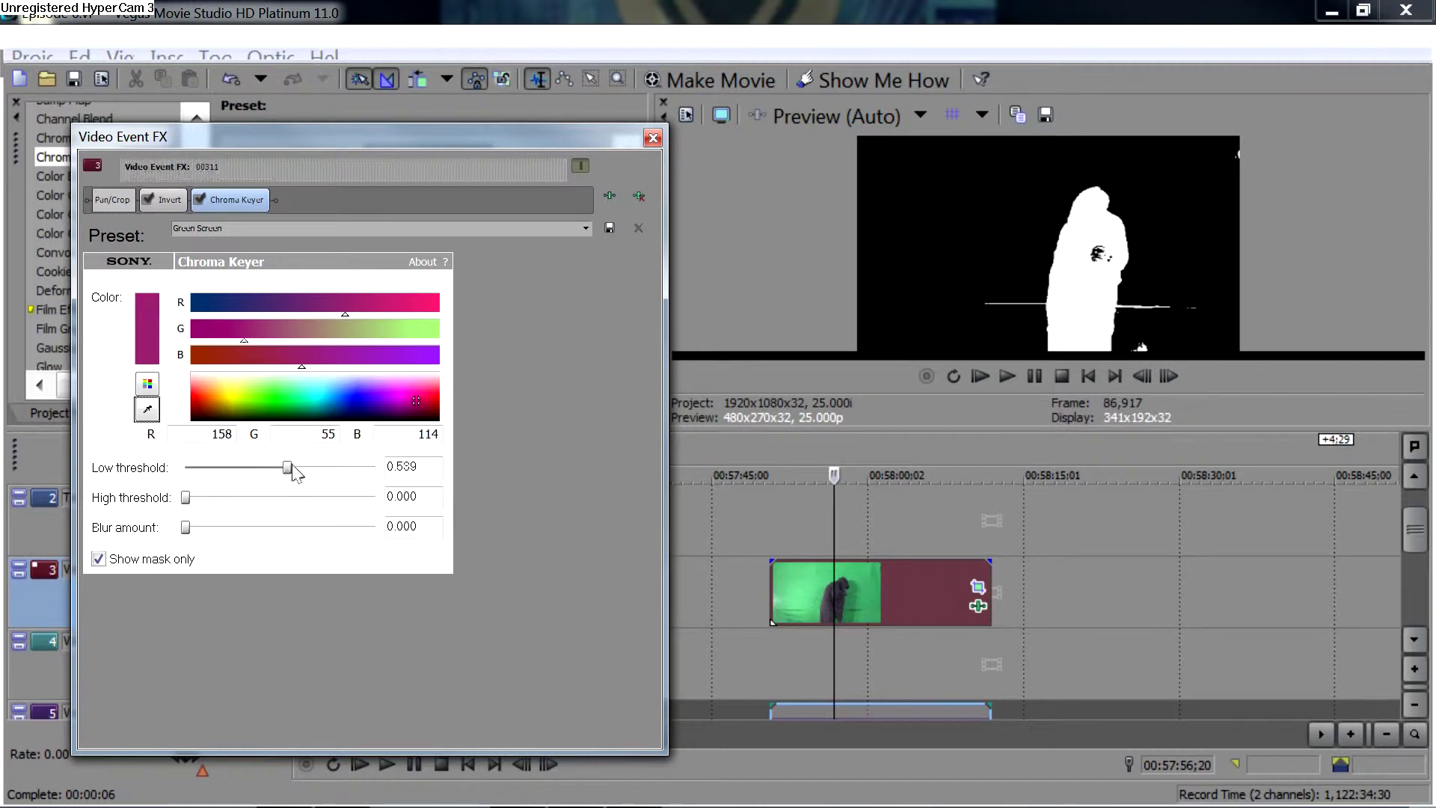
drag(301, 366, 355, 365)
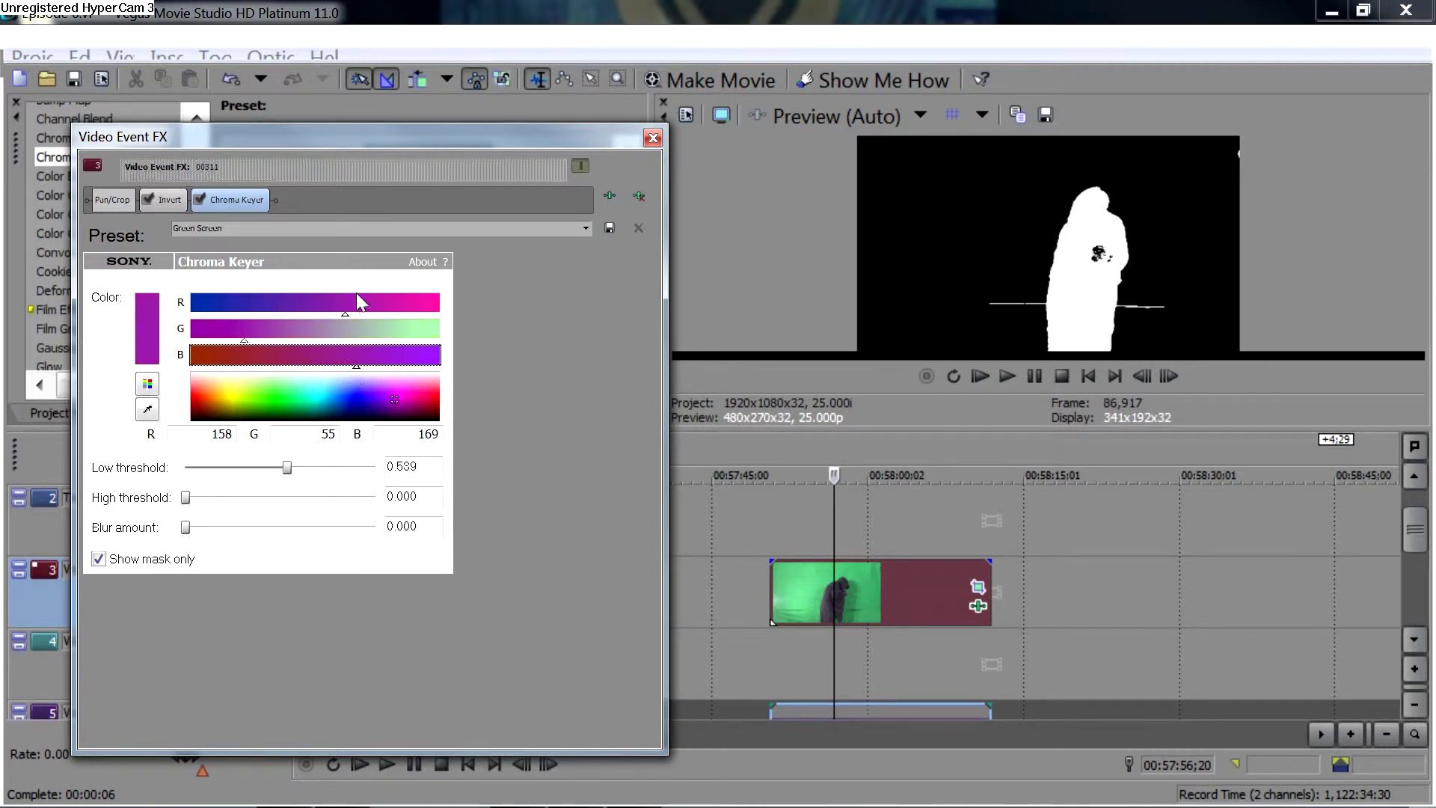
mouse_move(347, 311)
mouse_down()
mouse_move(322, 316)
mouse_move(368, 317)
mouse_up()
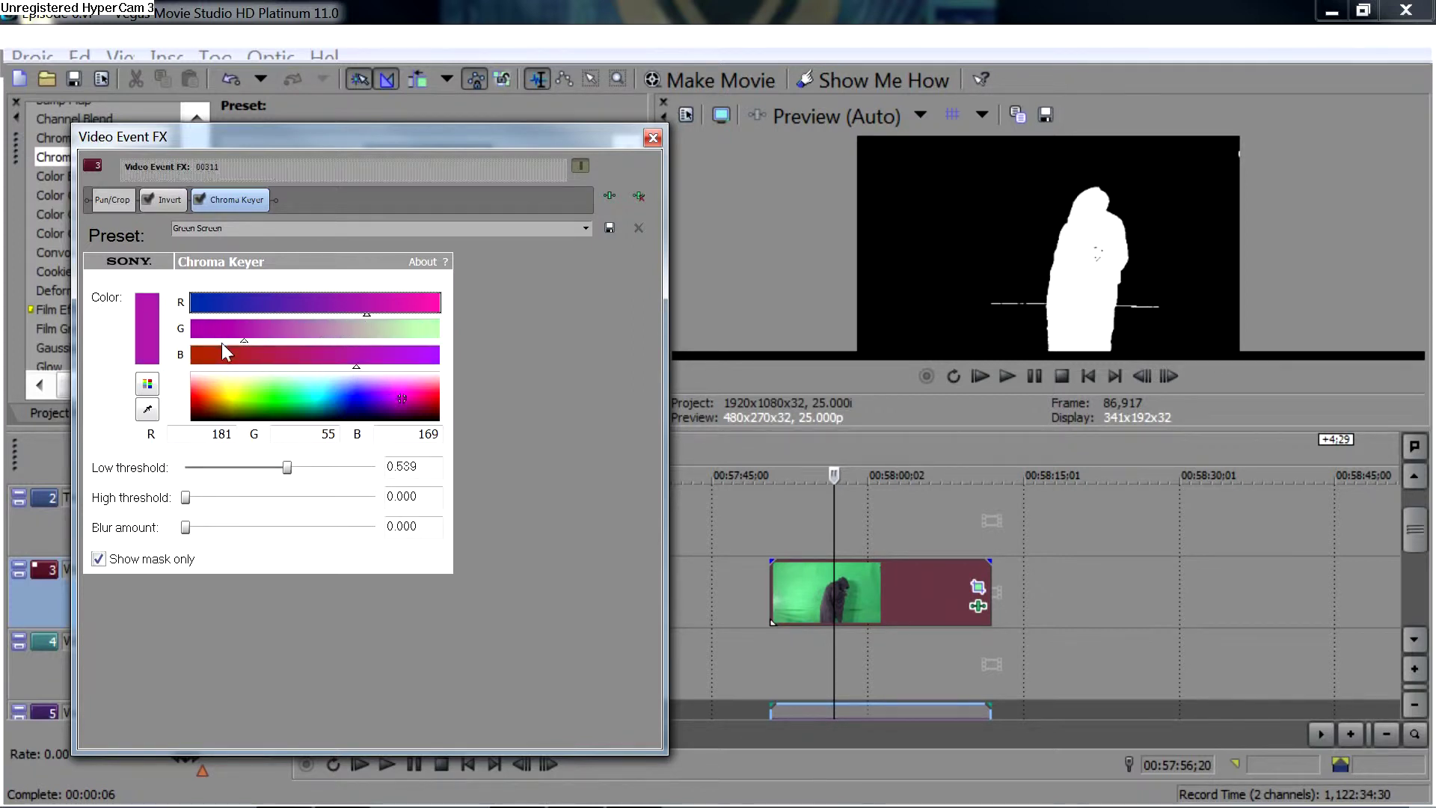
mouse_move(244, 341)
mouse_down()
mouse_move(281, 339)
mouse_move(232, 340)
mouse_up()
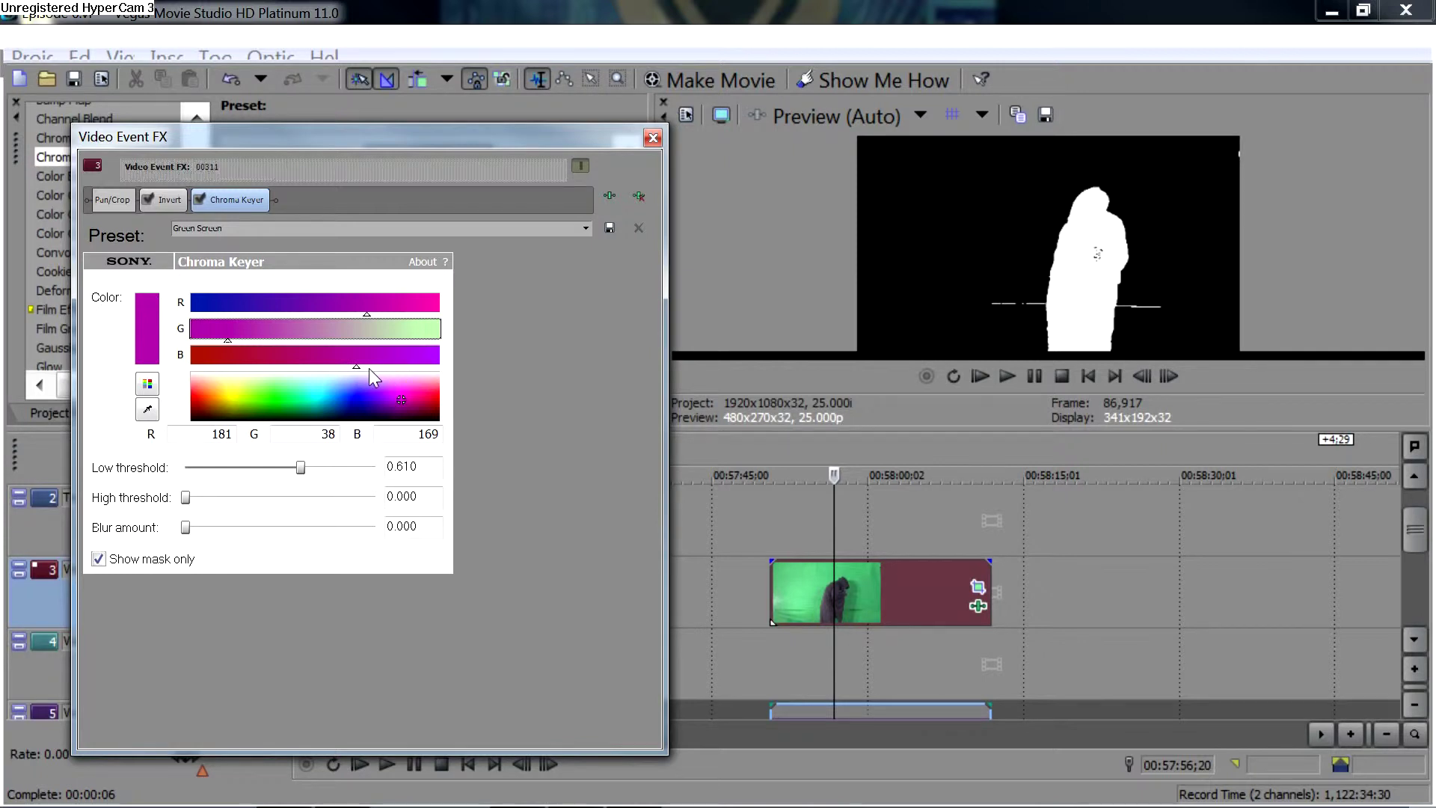
- Refine the key color to R 224, G 52, B 178 and raise the low threshold to 0.665
mouse_move(354, 367)
mouse_down()
mouse_move(414, 362)
mouse_move(362, 364)
mouse_up()
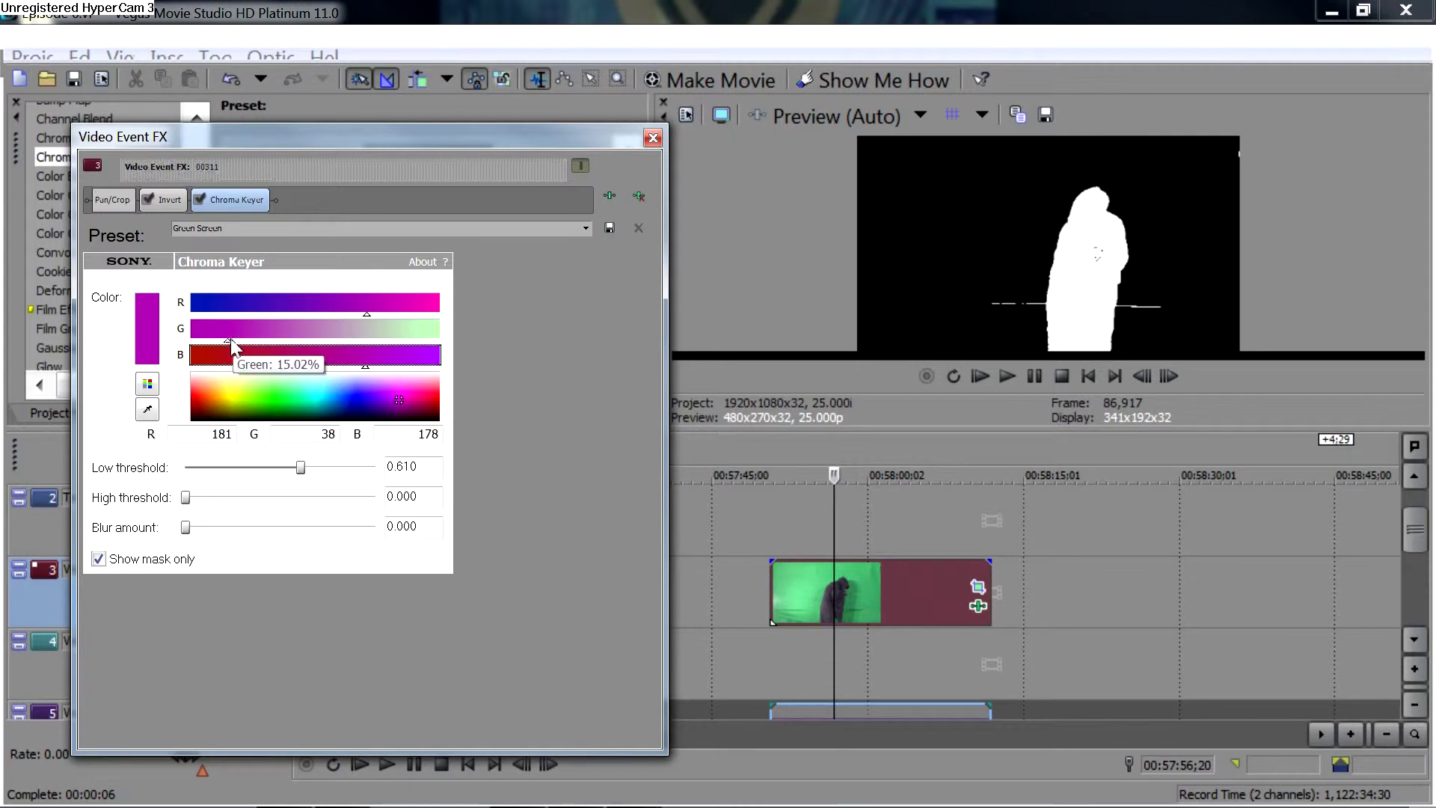
mouse_move(226, 340)
mouse_down()
mouse_move(209, 342)
mouse_move(253, 344)
mouse_move(231, 344)
mouse_up()
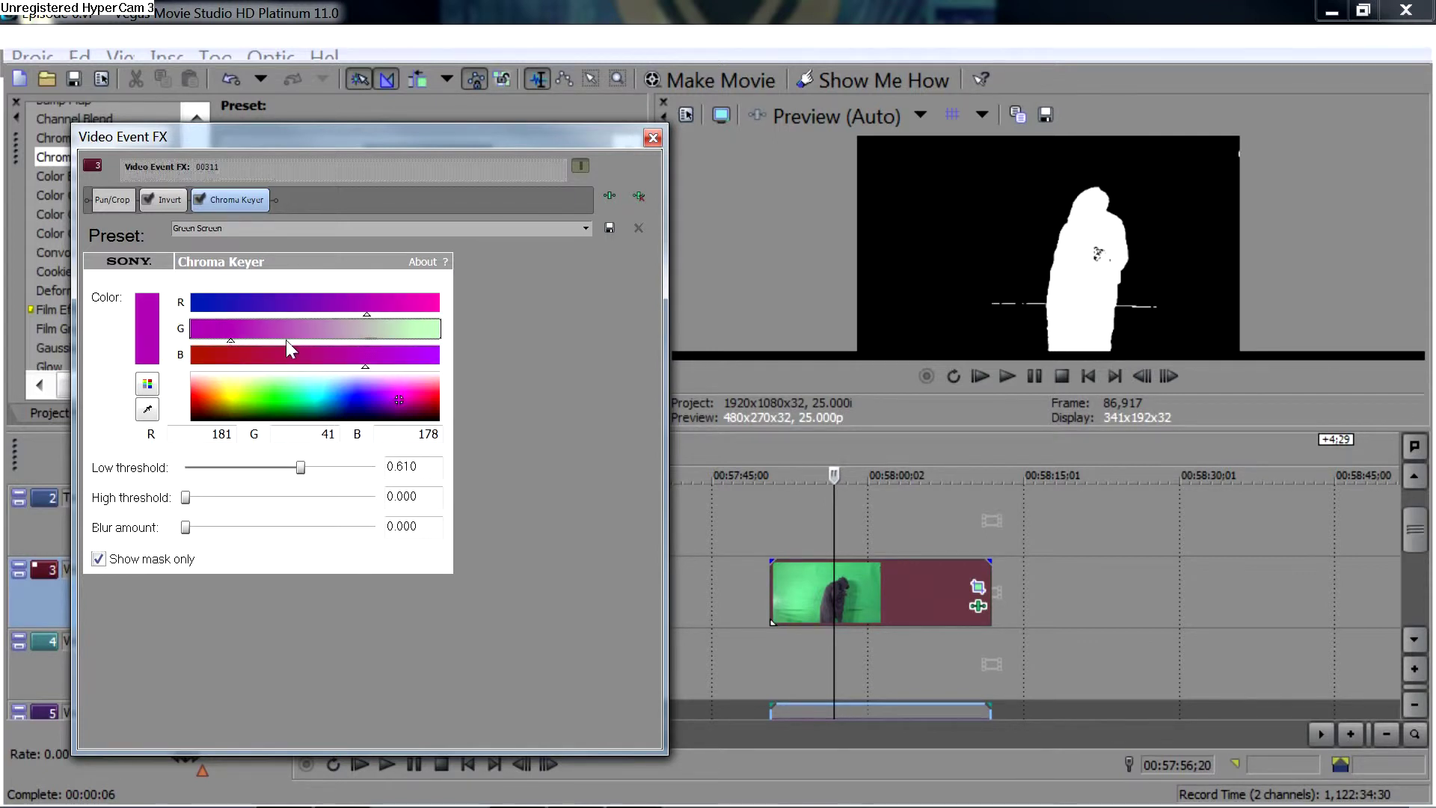
drag(374, 316, 407, 316)
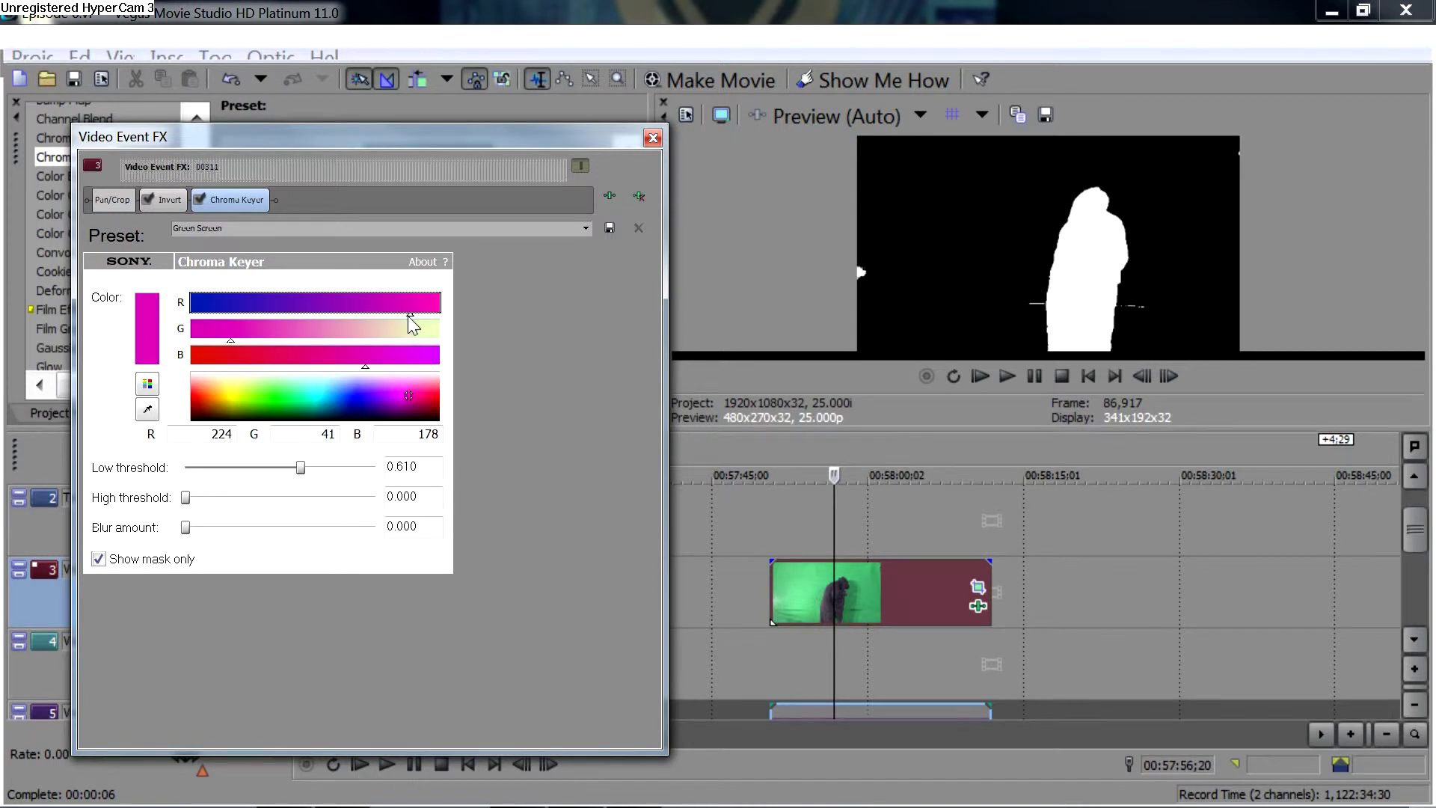
drag(304, 472, 315, 480)
drag(230, 343, 241, 341)
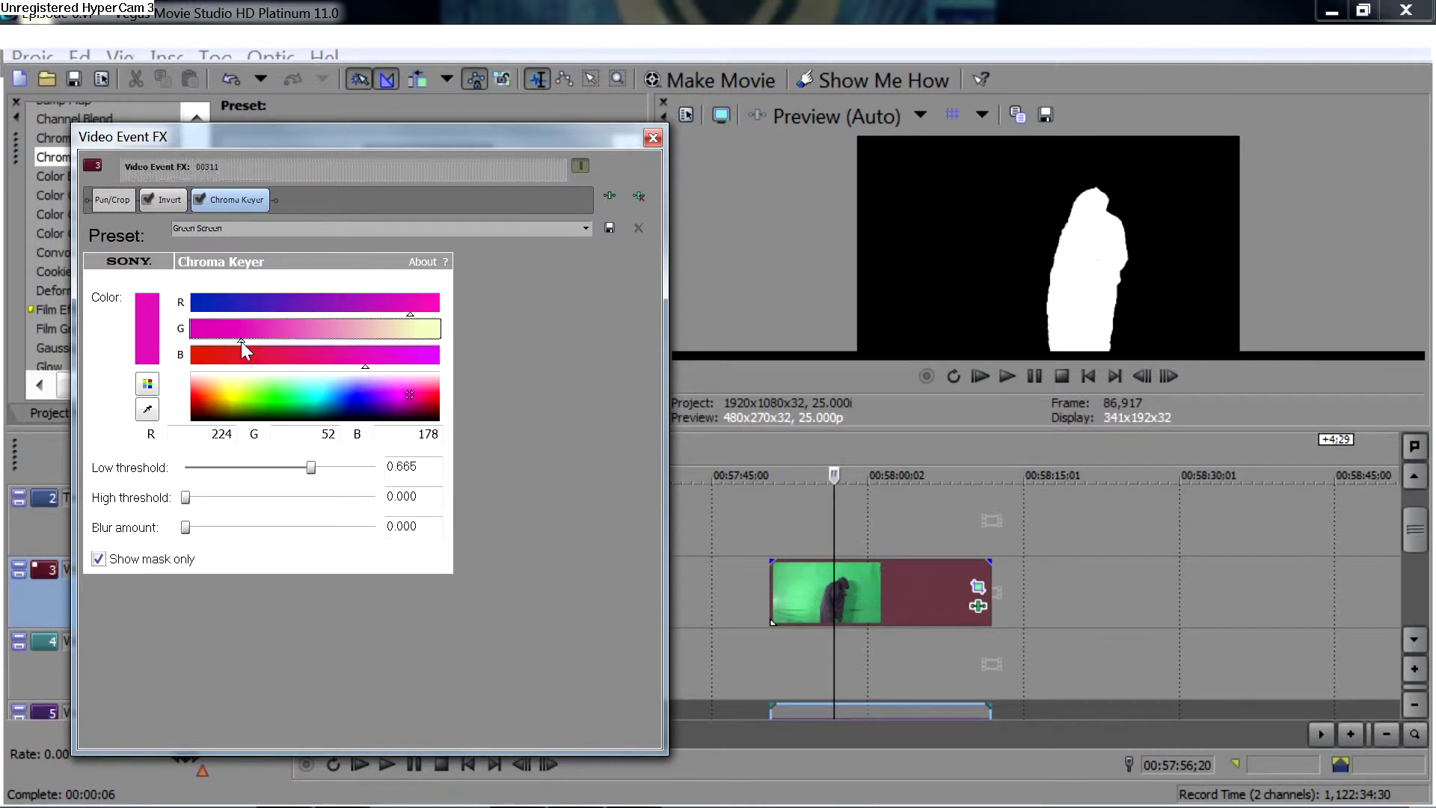
- Turn off the mask-only view, set the blur amount to 0.078, and close the effect settings
click(165, 566)
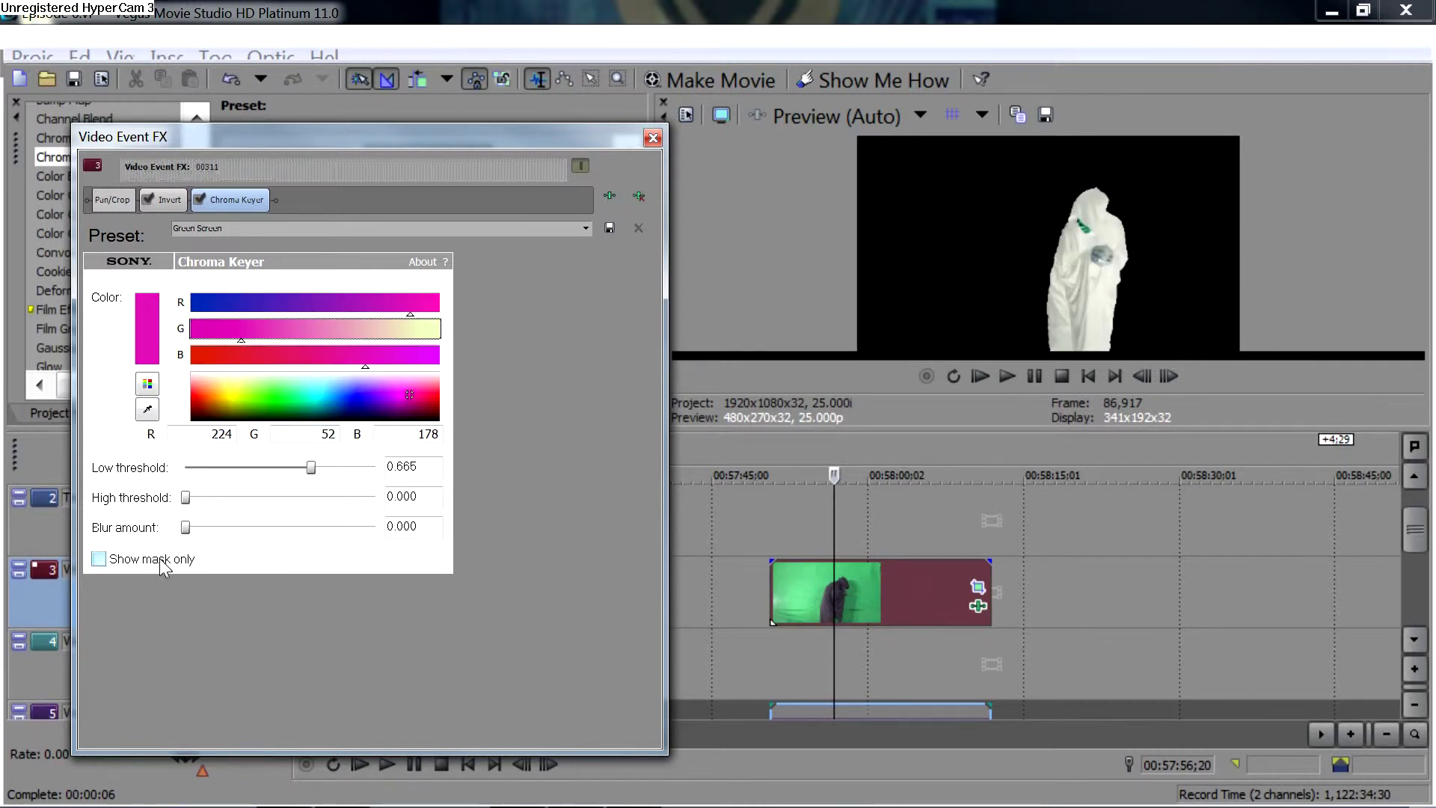
drag(187, 529, 197, 531)
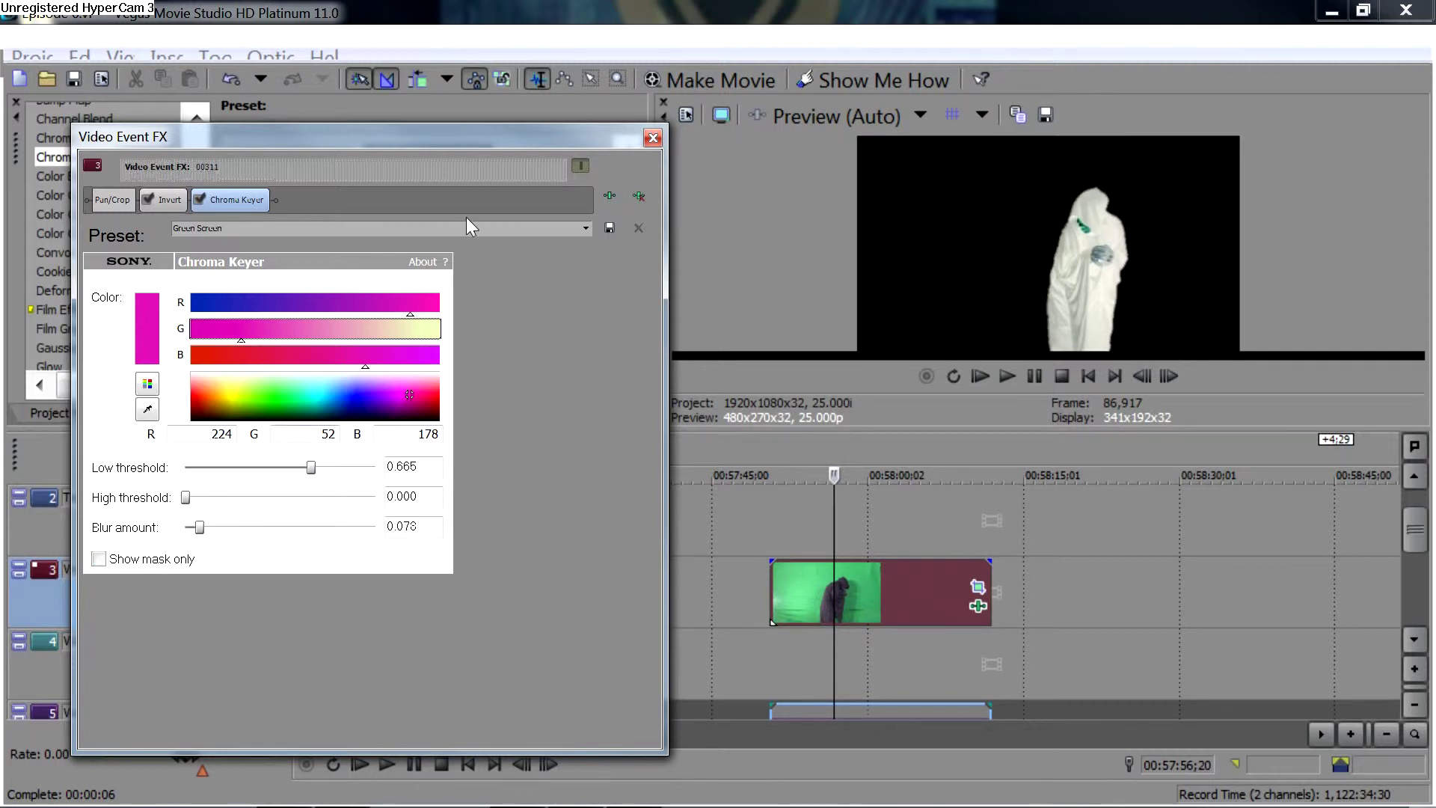
click(653, 137)
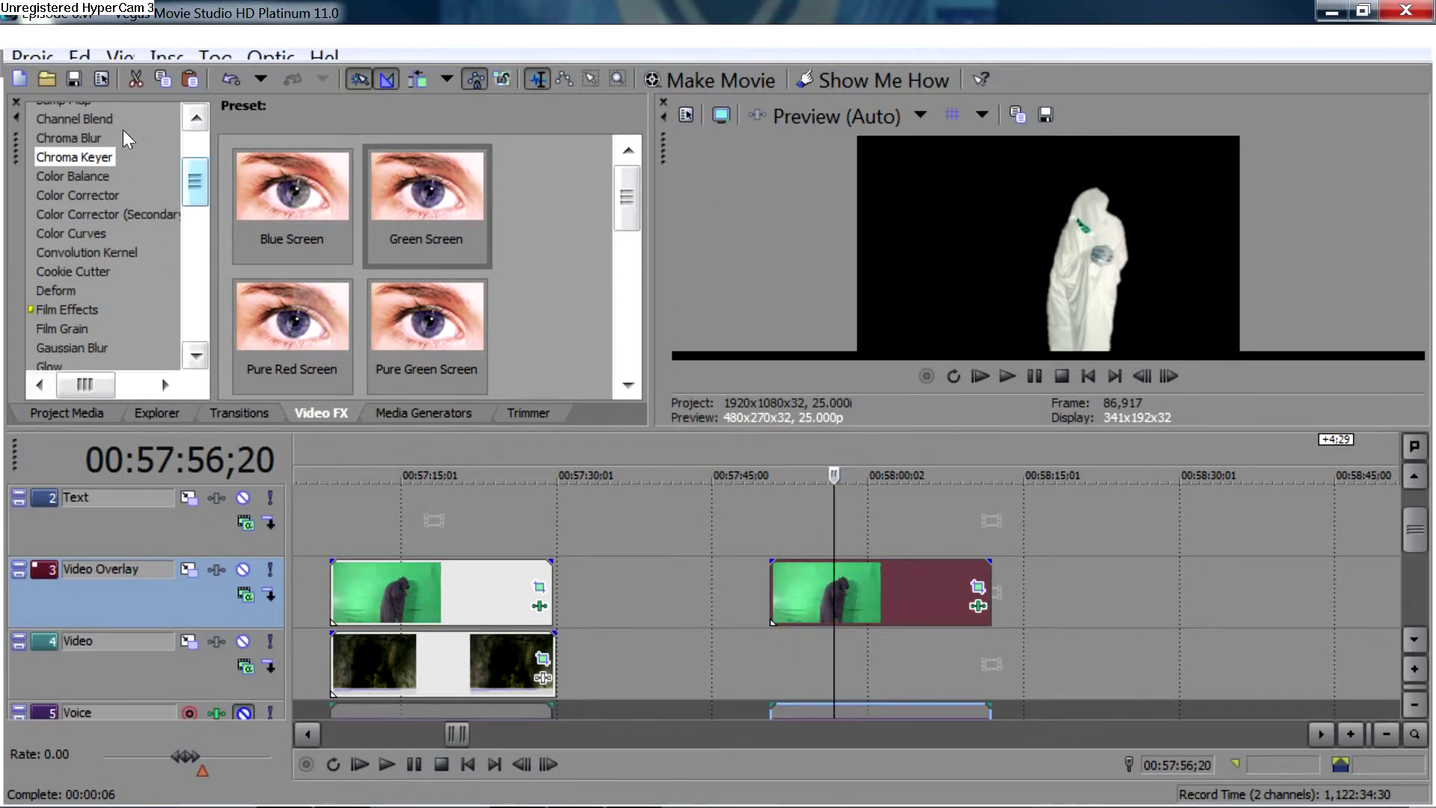
- Add the Color Balance effect with the Red Midtones preset to the keyed hooded-figure clip
scroll(128, 139, down, 2)
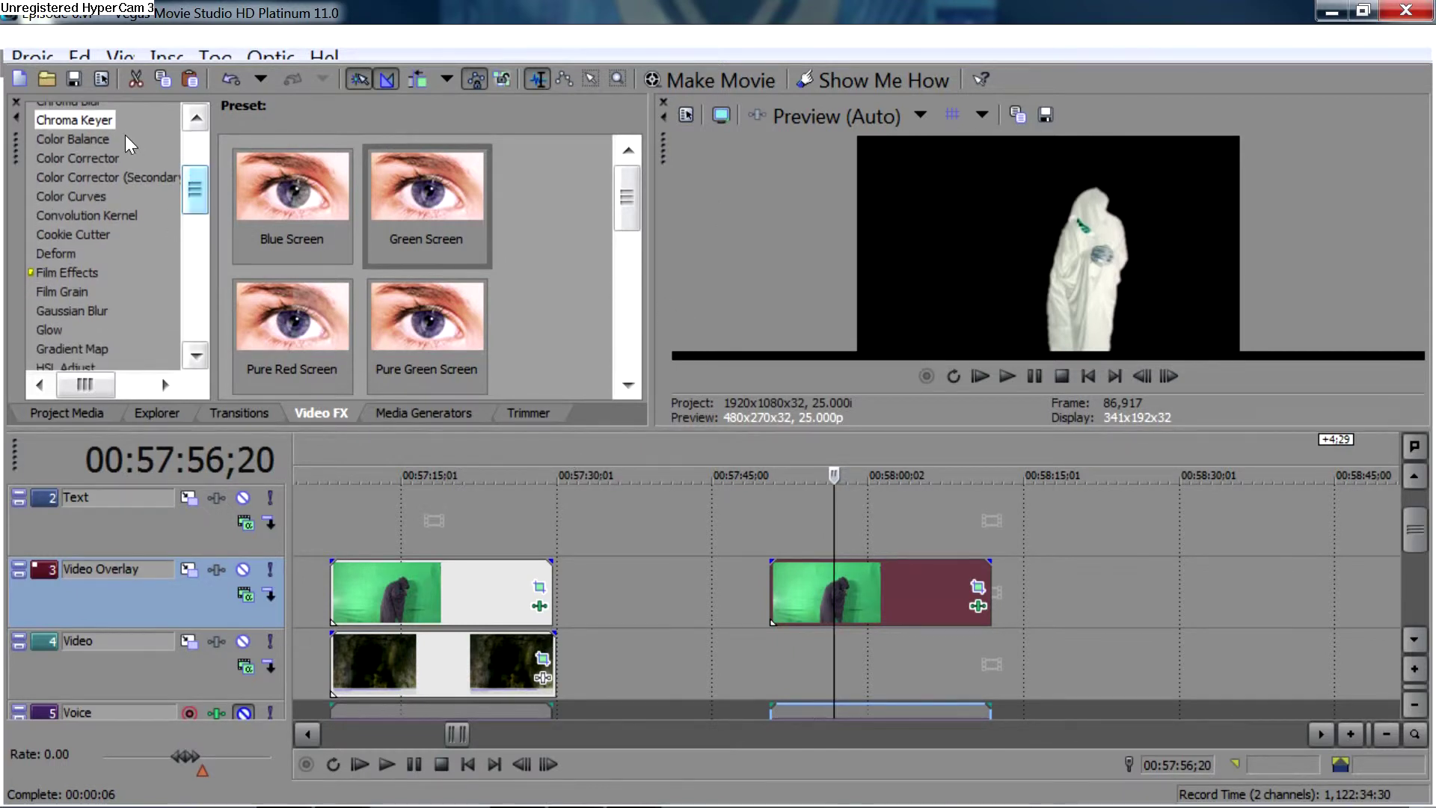
click(129, 144)
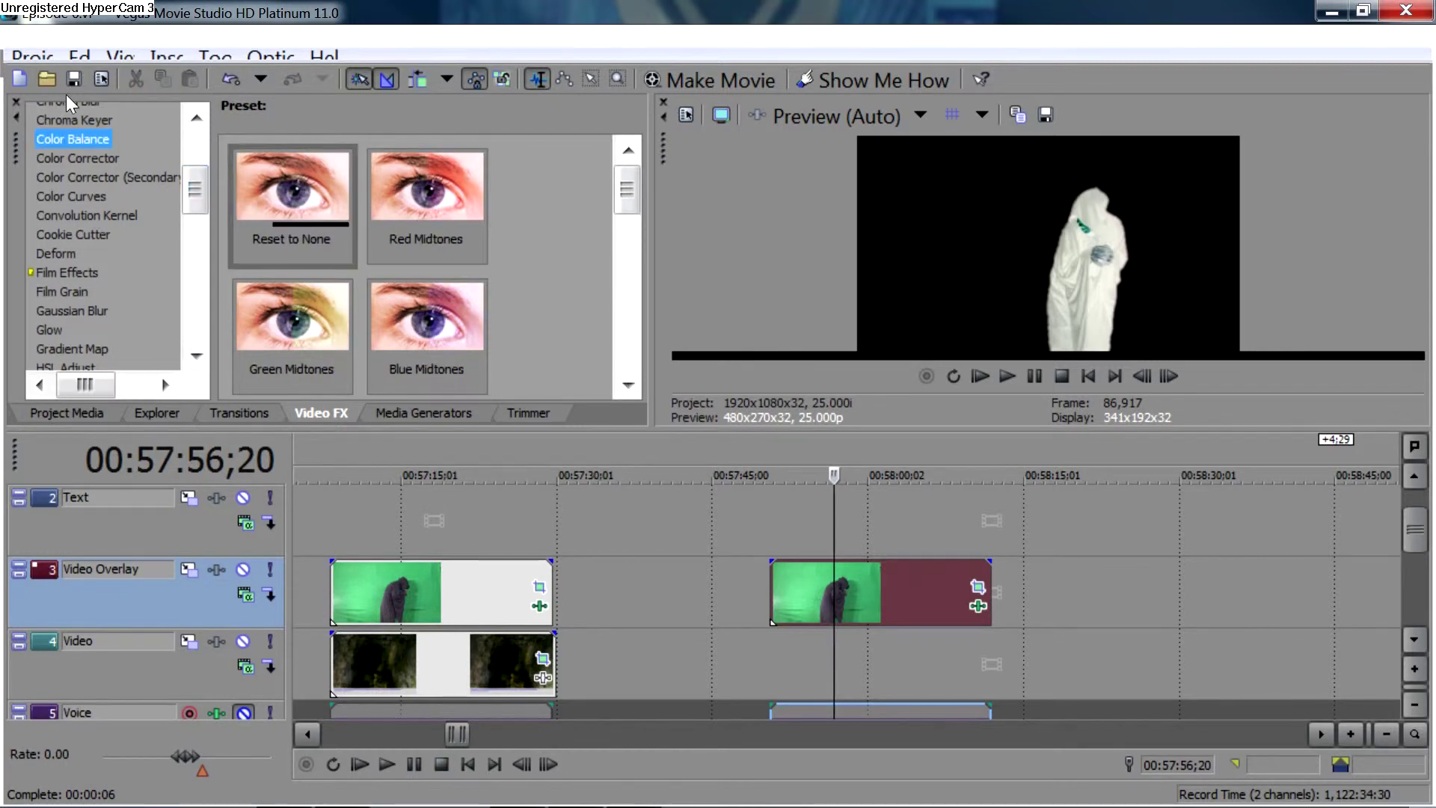
drag(410, 196, 570, 390)
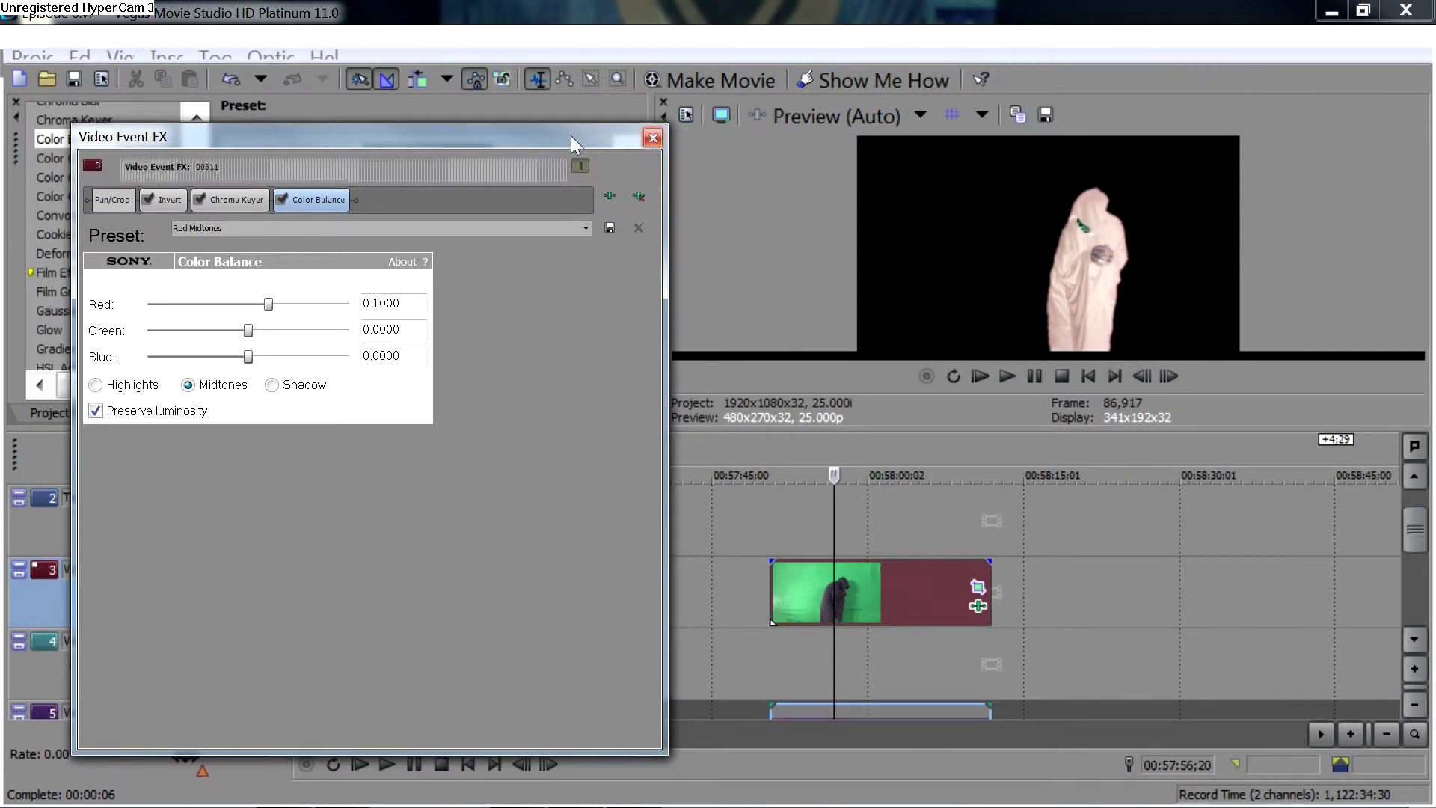
- Set the clip's color balance to red 0.5000, green -0.5000 and blue -0.5000, apply it to shadows, and close the effect settings
drag(571, 136, 742, 158)
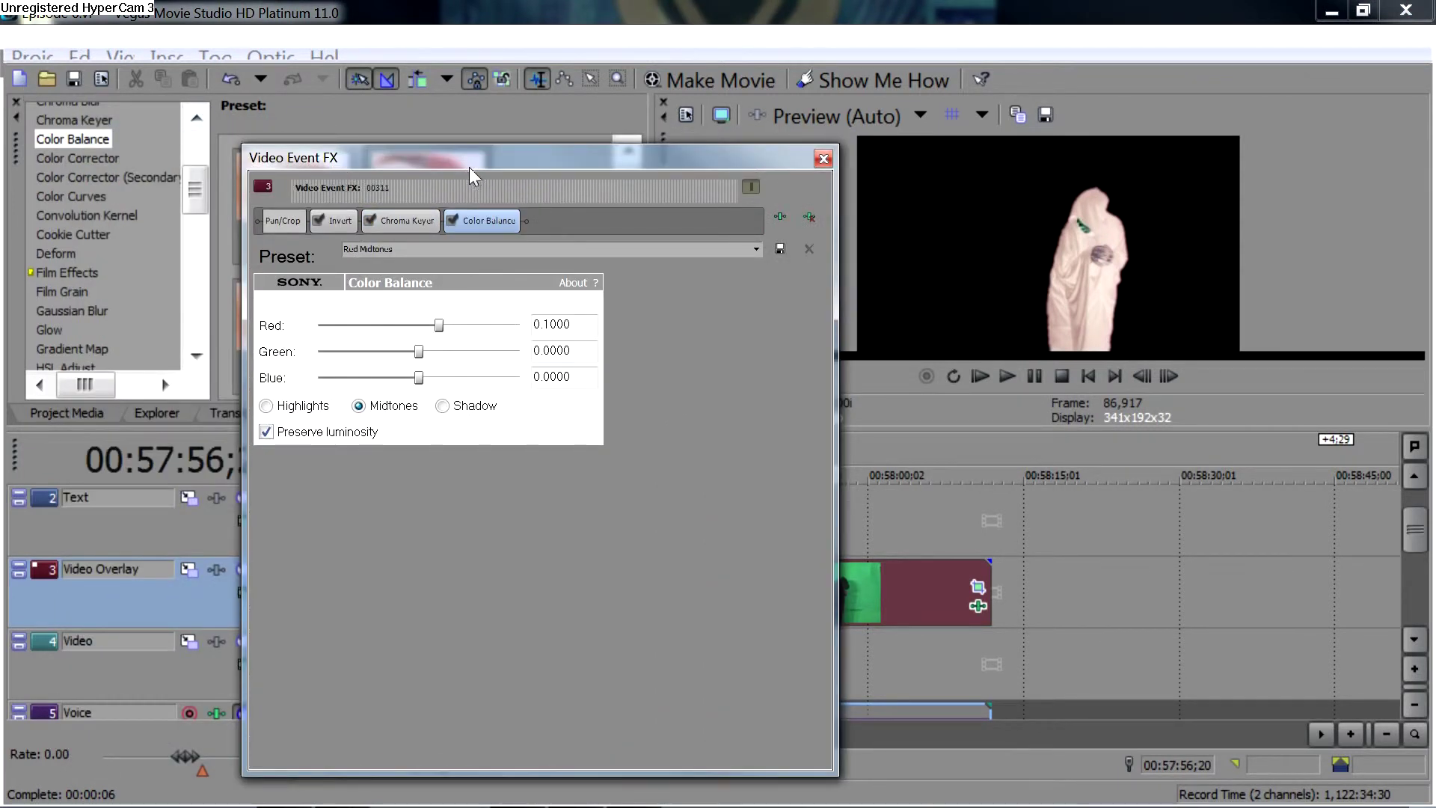
drag(472, 169, 746, 180)
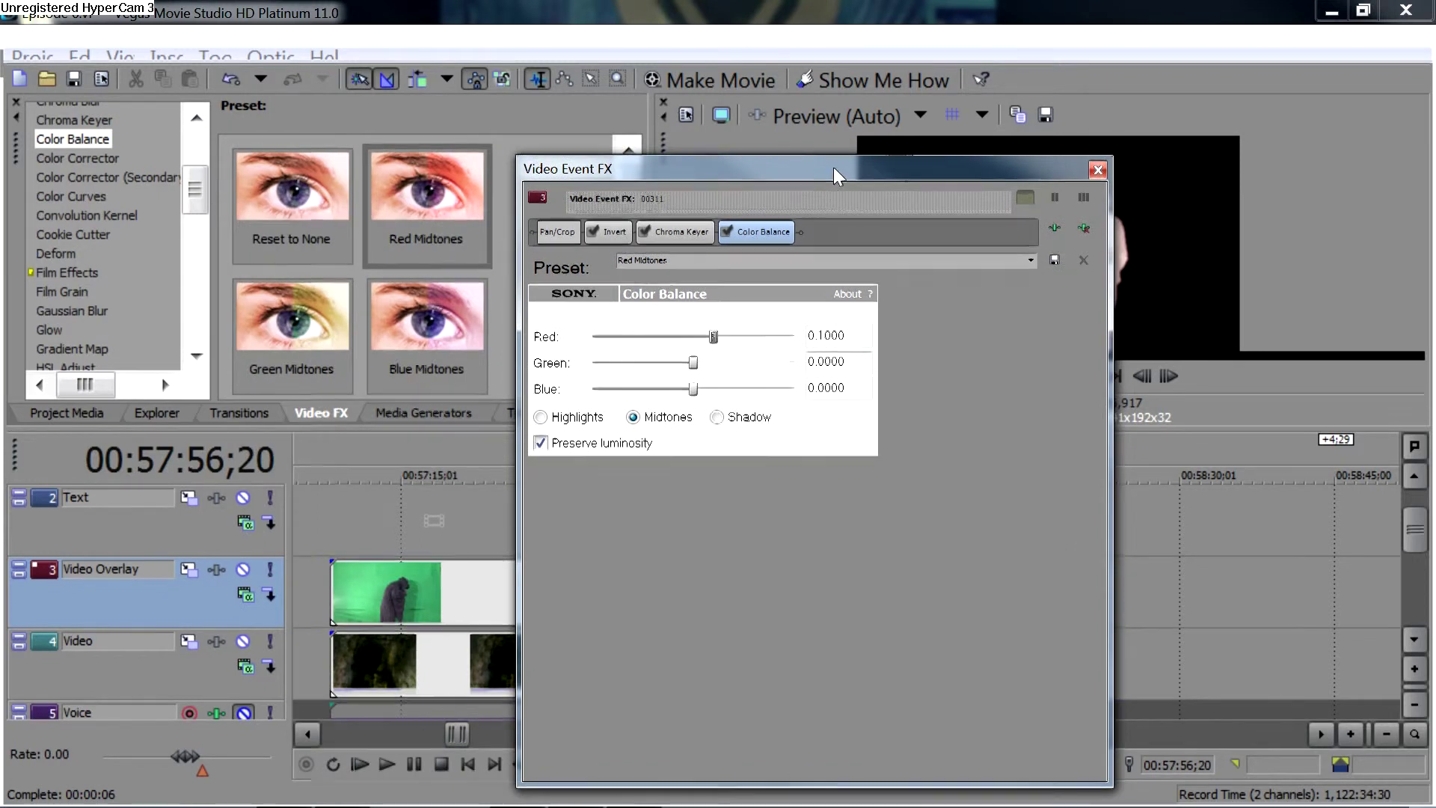
drag(836, 175, 413, 145)
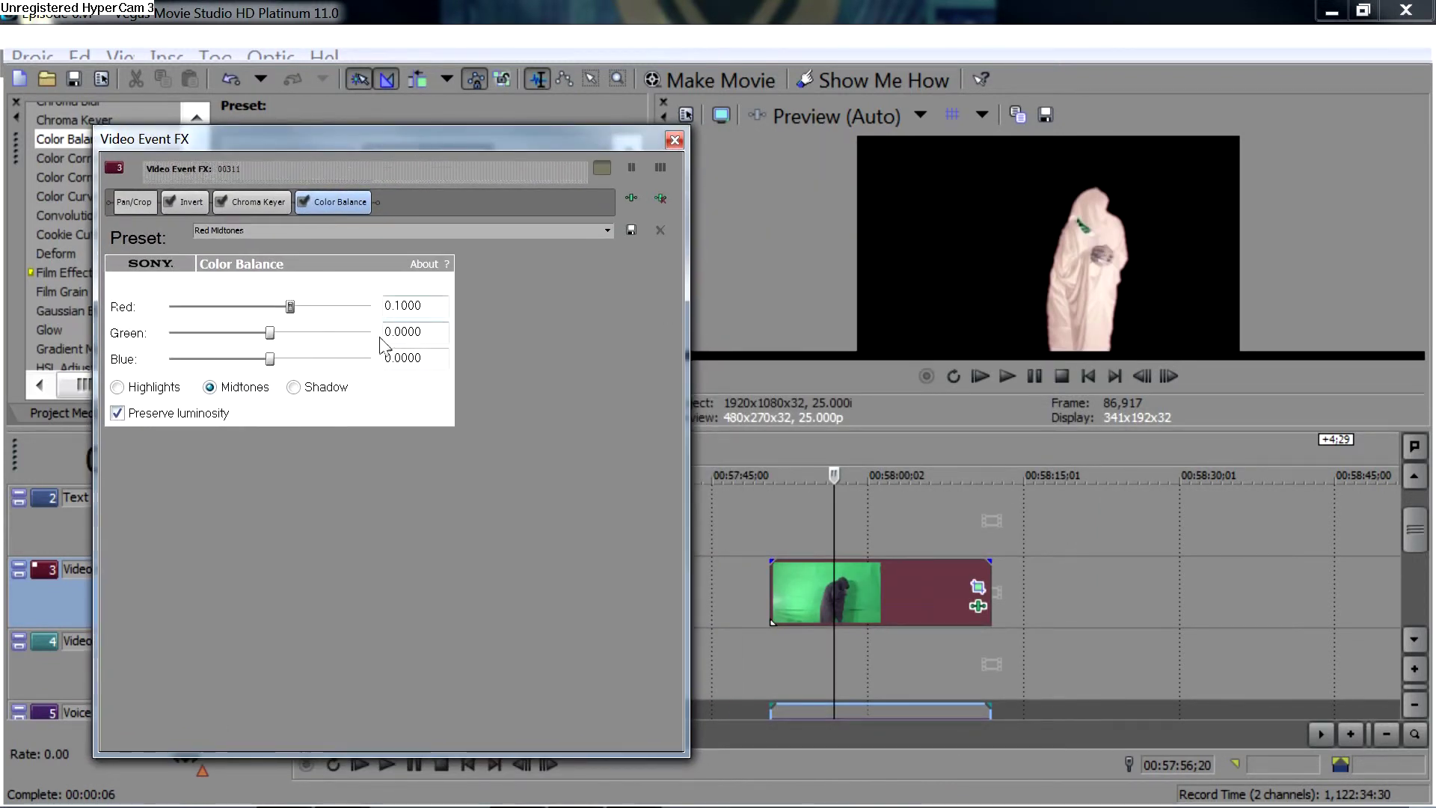
drag(269, 337, 168, 334)
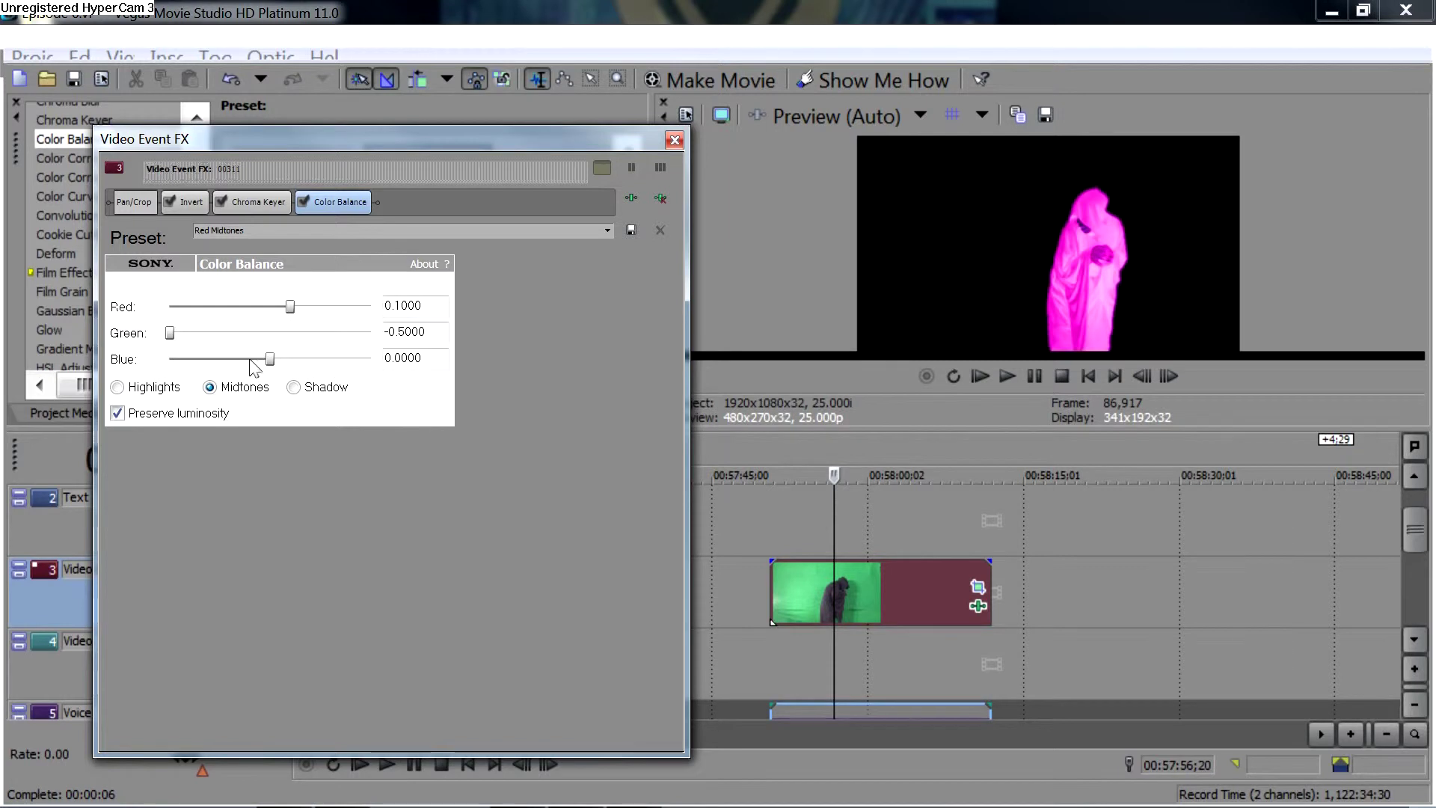
drag(270, 359, 148, 372)
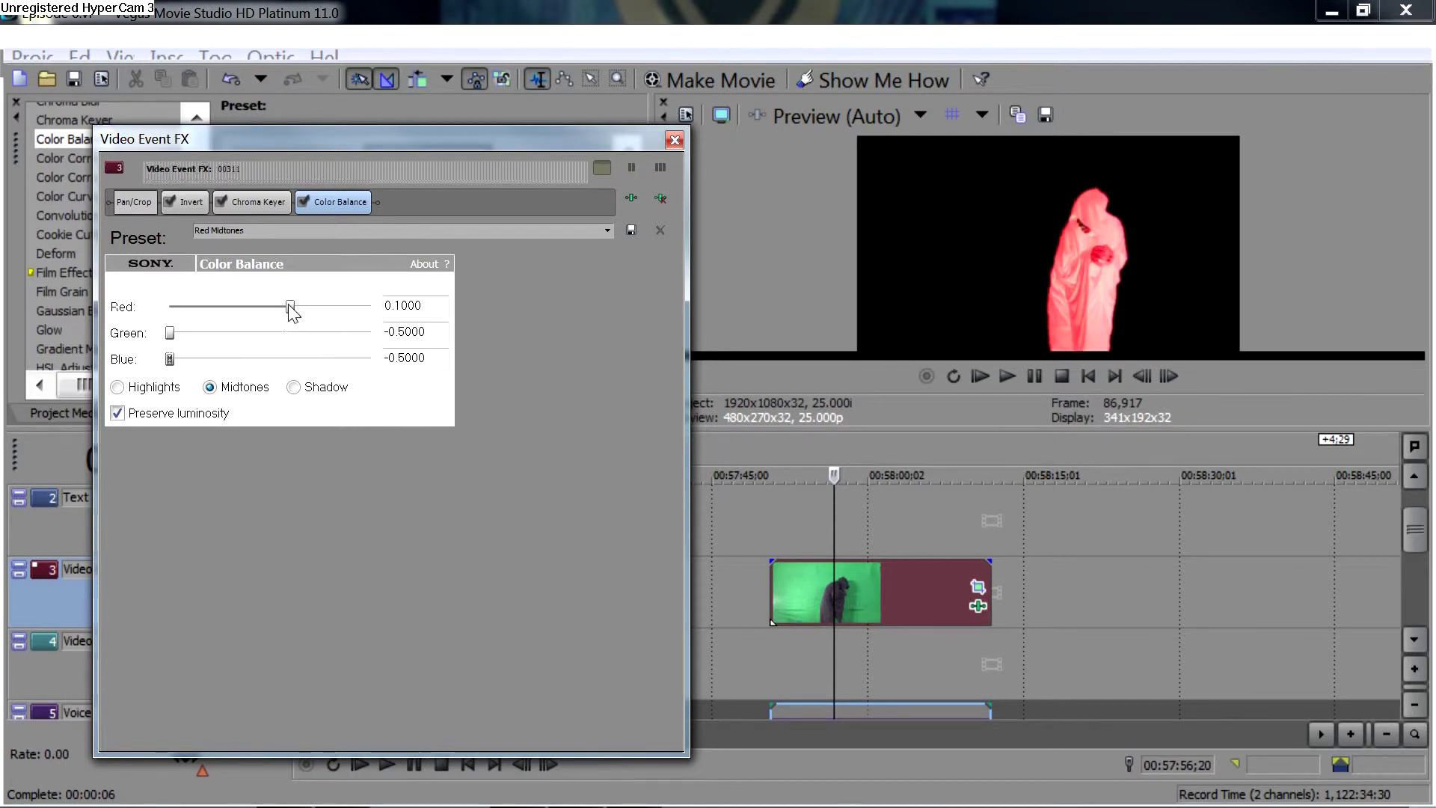
drag(292, 312, 431, 311)
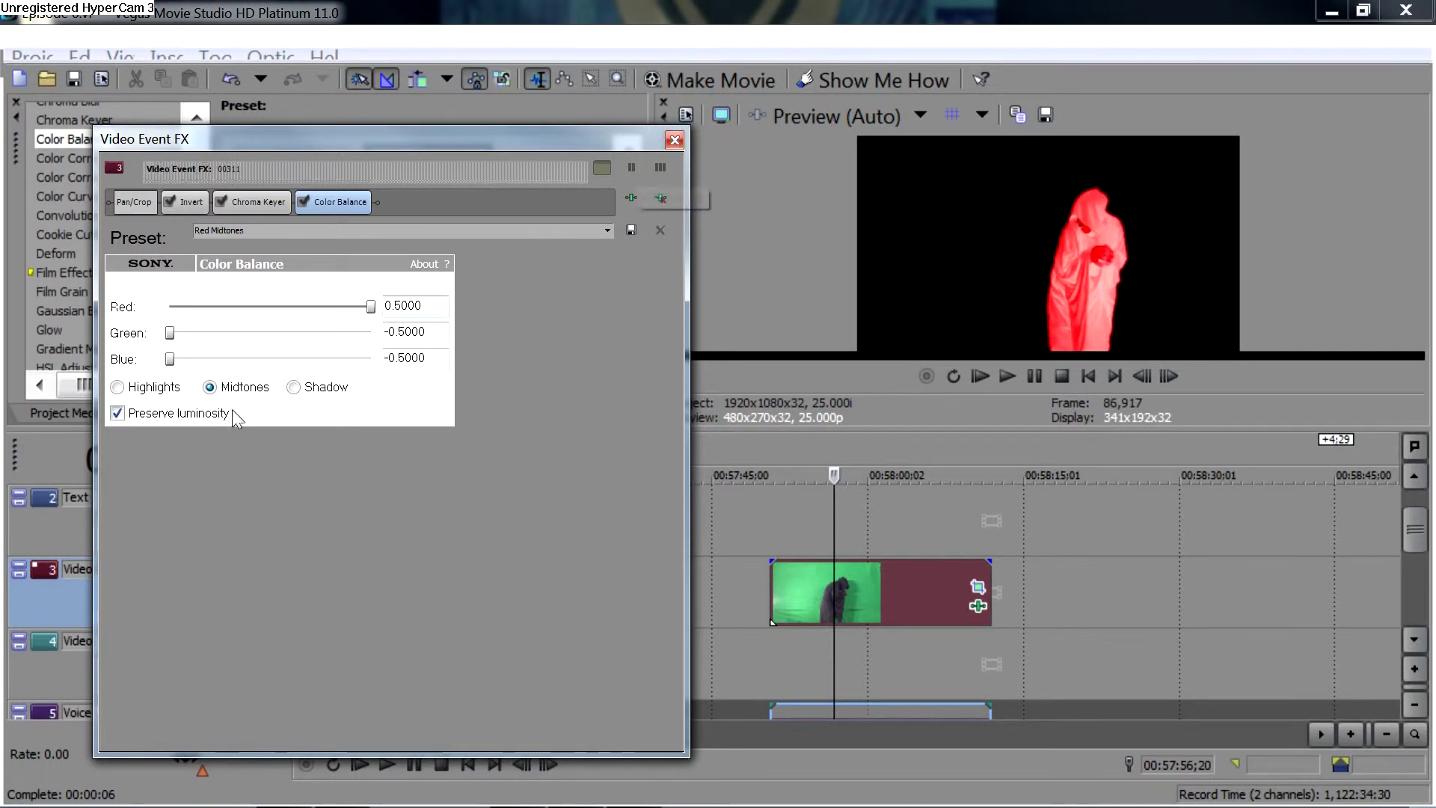
click(317, 390)
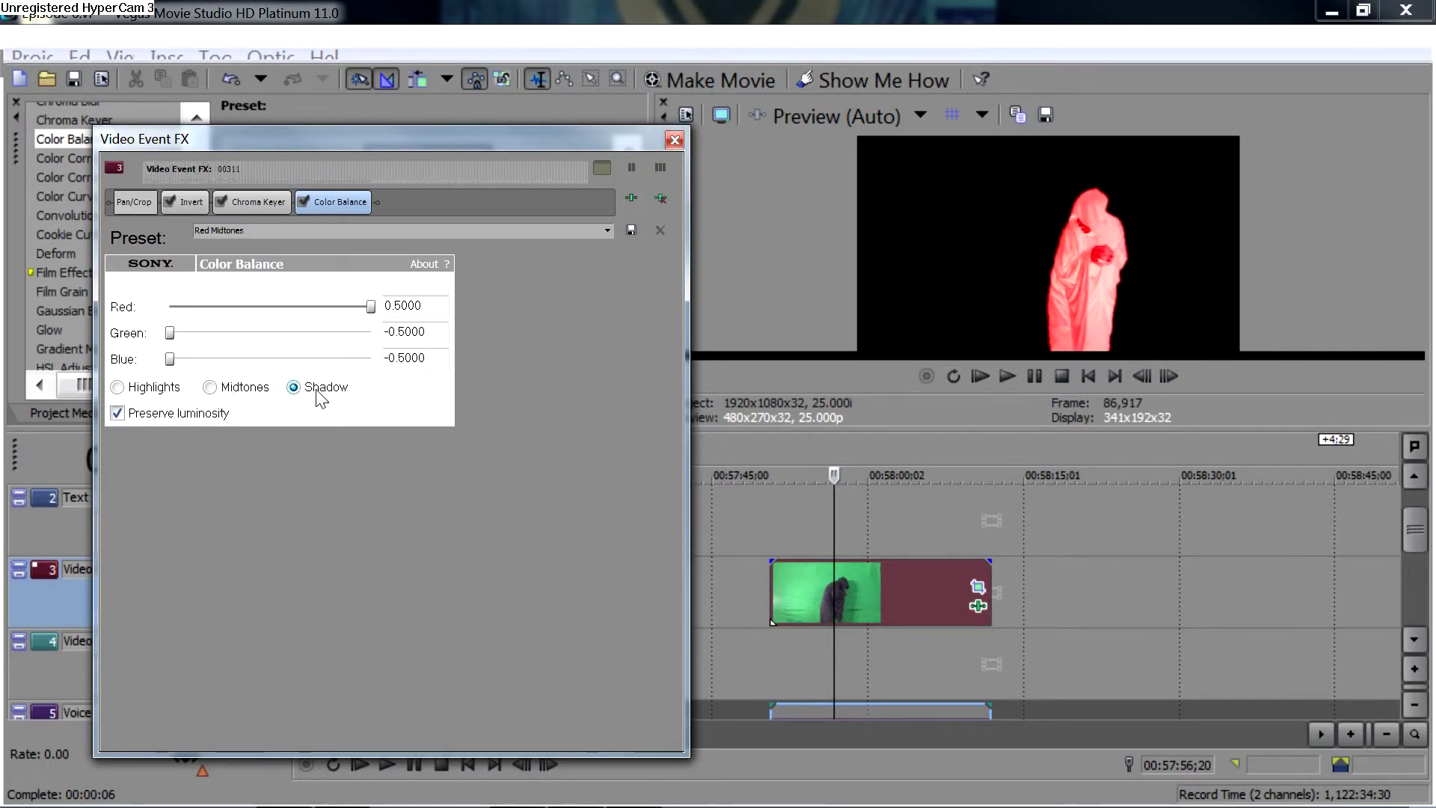
click(674, 140)
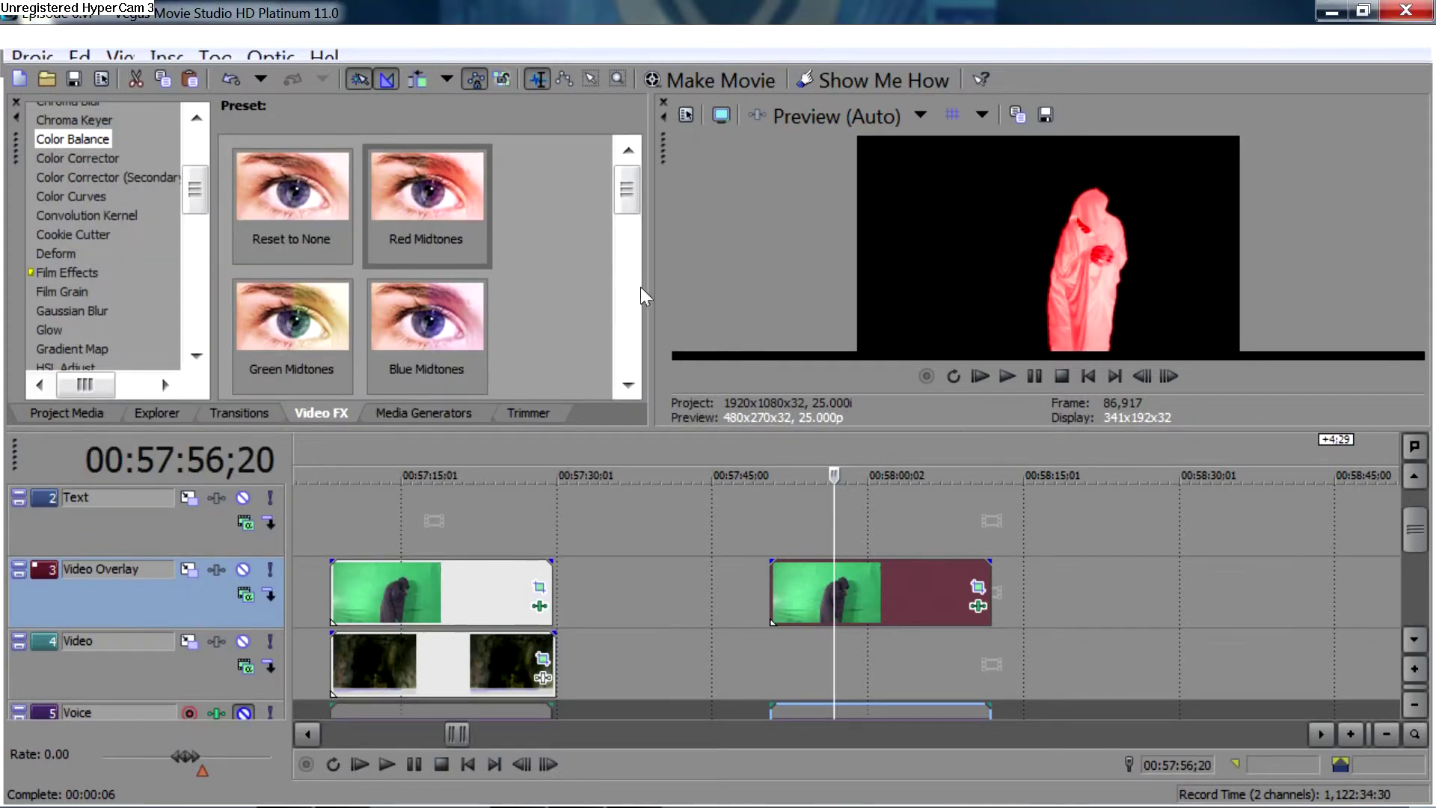
- Add the NewBlue MSPPS Dream Glow effect with the Black Light preset to the keyed hooded-figure clip, with blur 100.00 and glow 41.05
drag(960, 428, 899, 679)
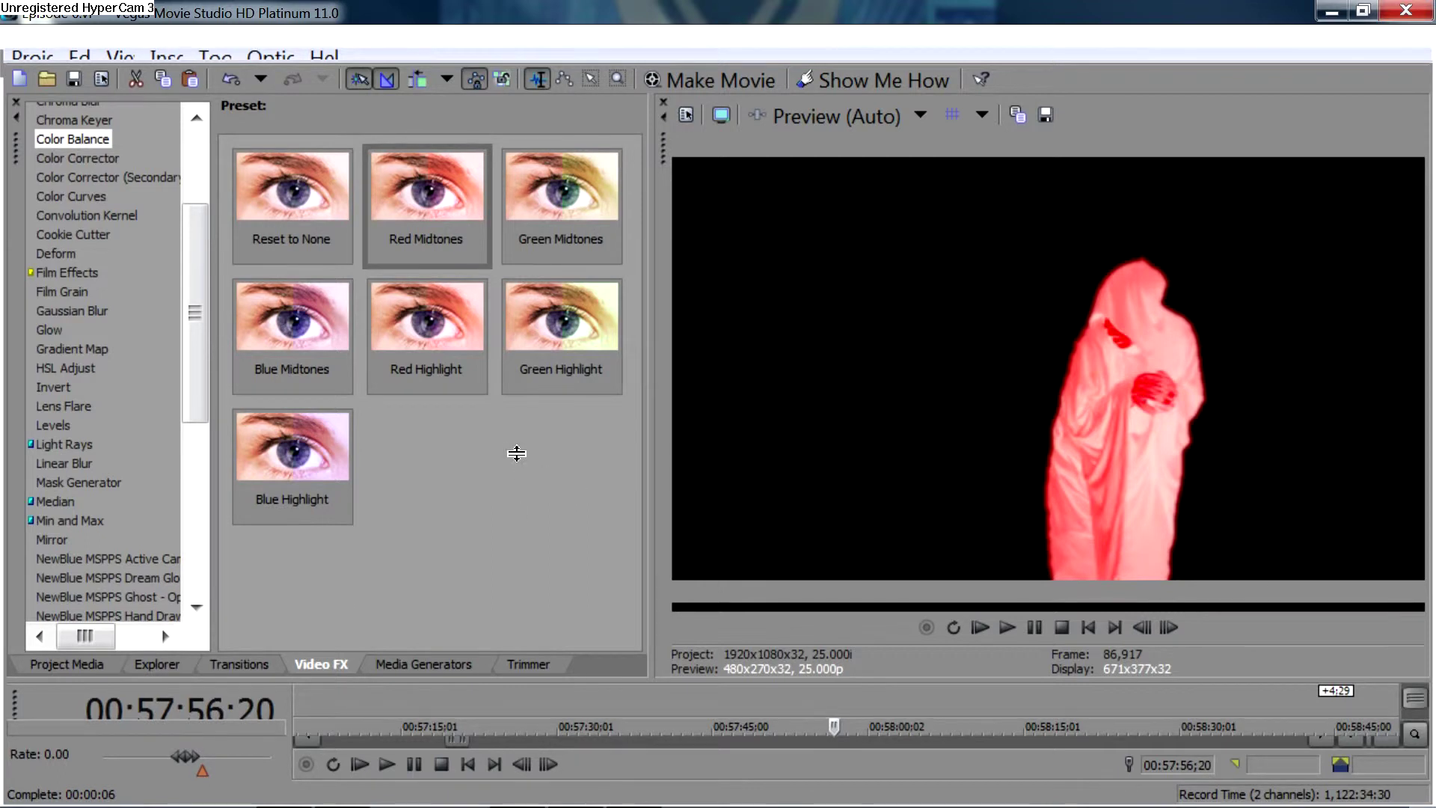
drag(774, 679, 786, 449)
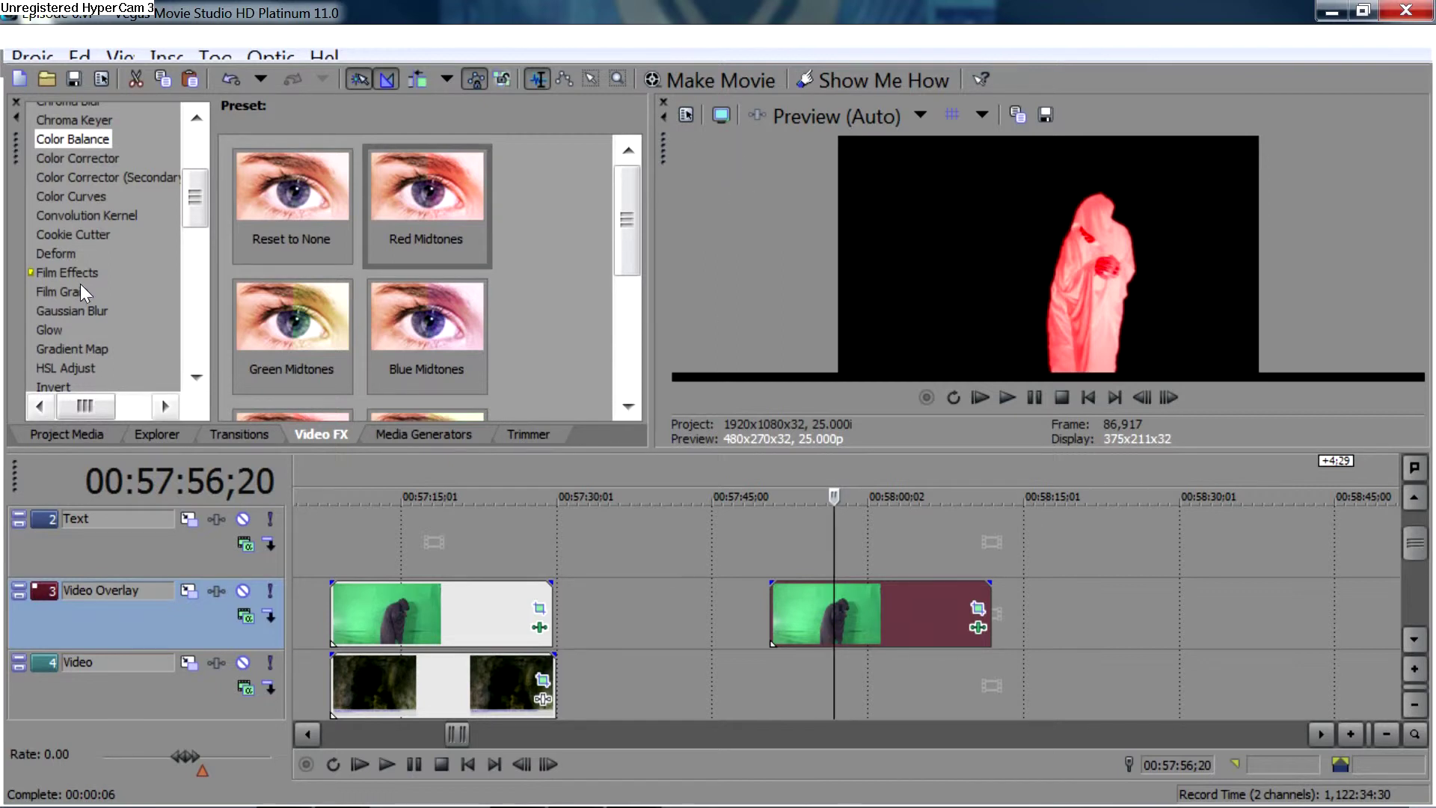
drag(195, 196, 196, 258)
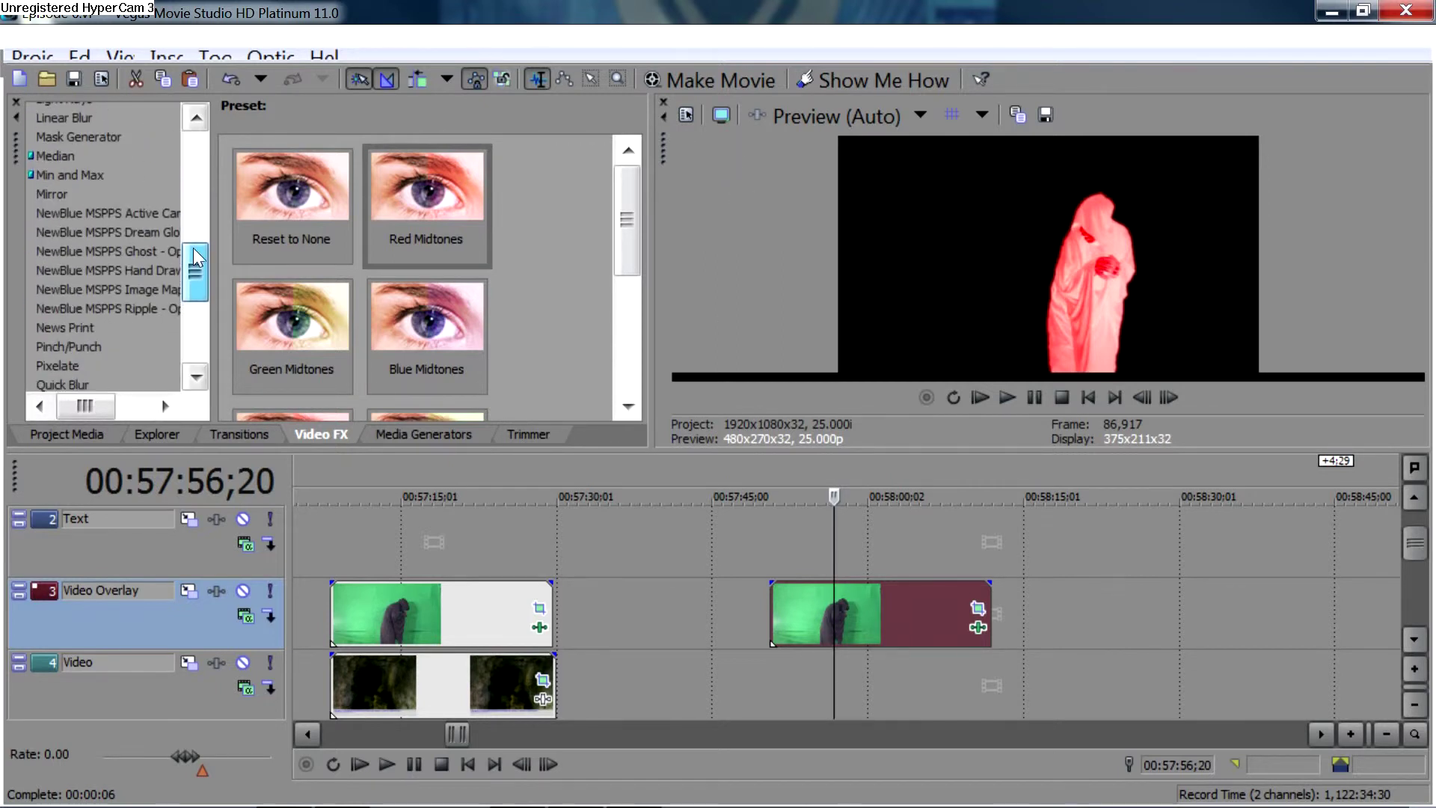
click(138, 235)
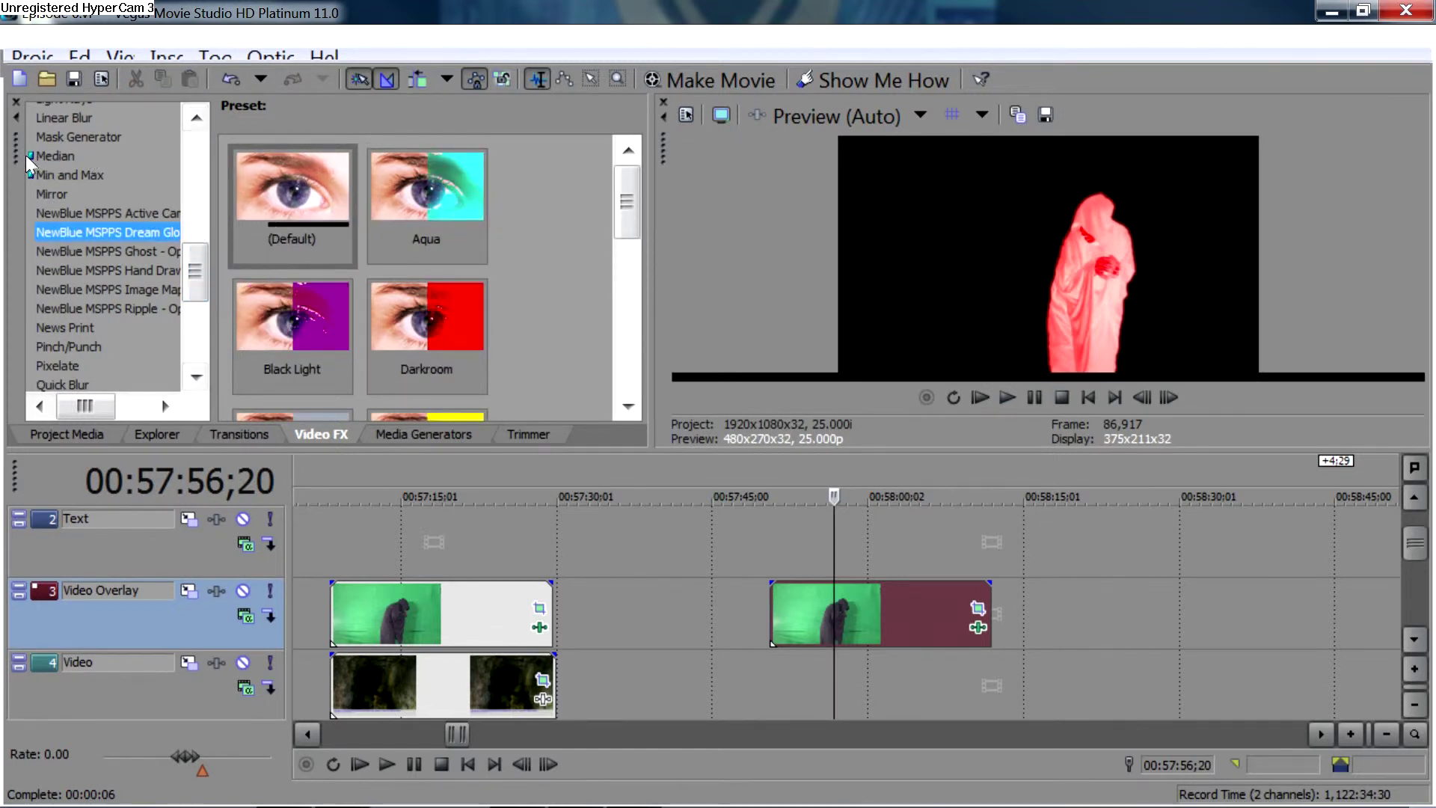
drag(212, 160, 132, 171)
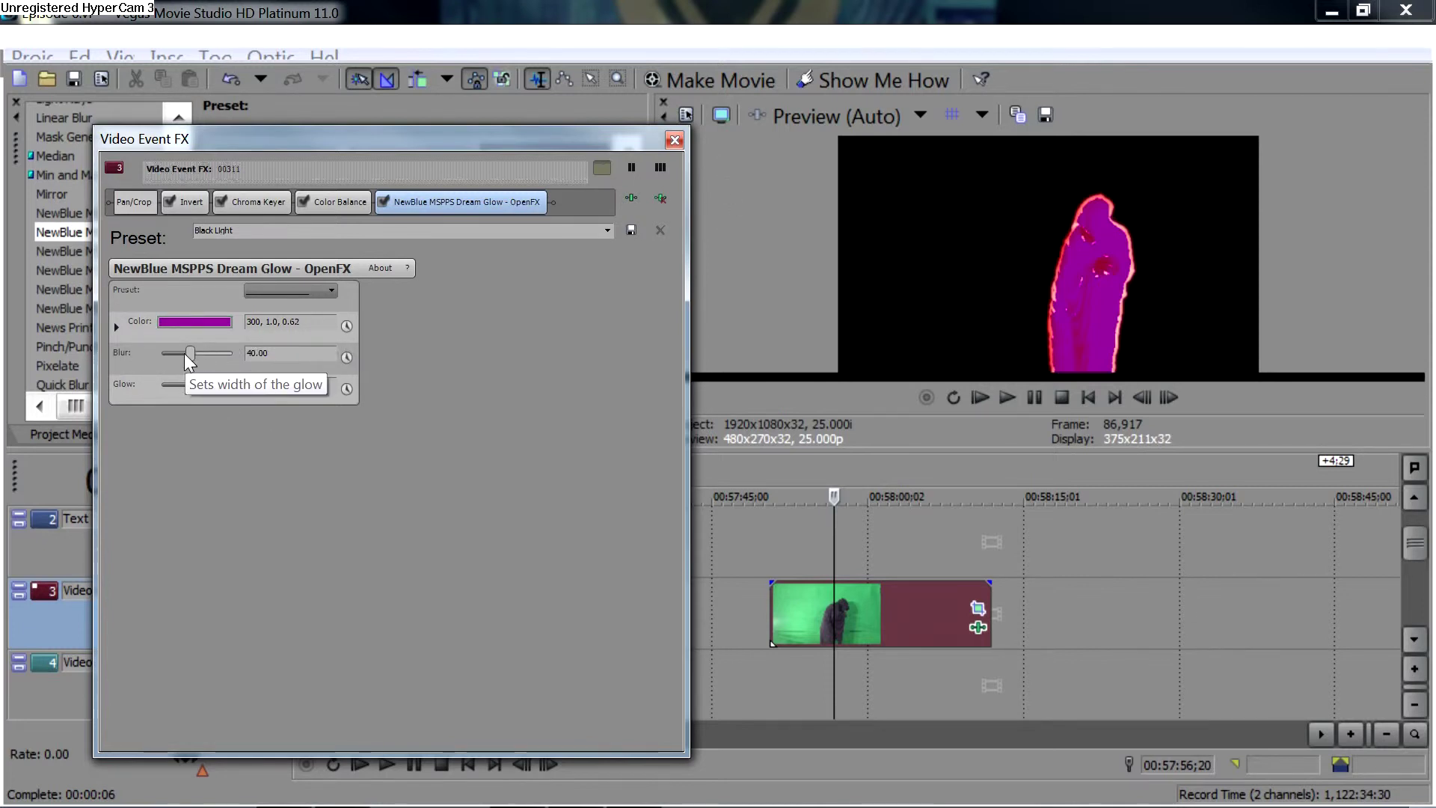
drag(186, 353, 194, 392)
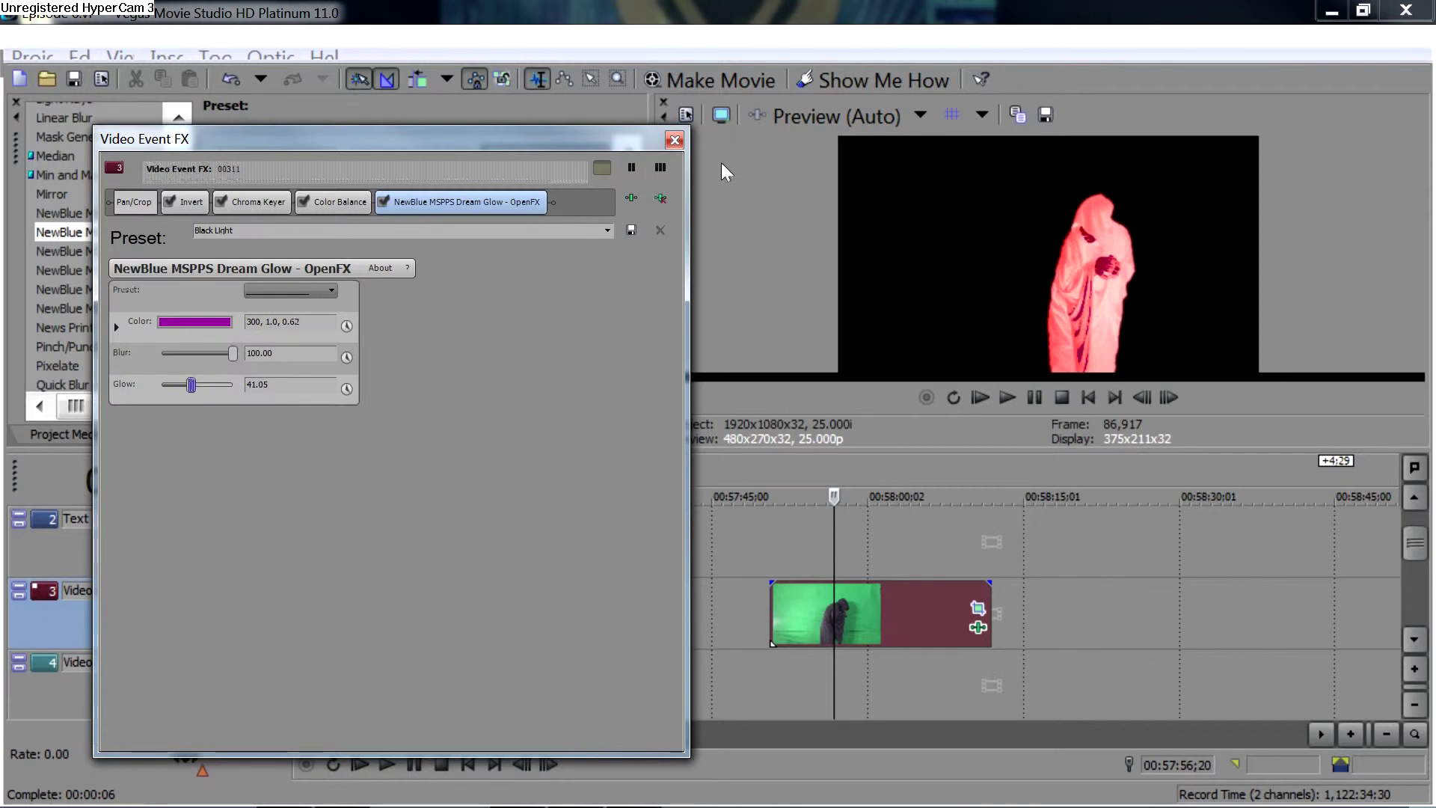
- Change the Dream Glow color to green (142, 0.89, 0.88) and close the effect settings
click(181, 323)
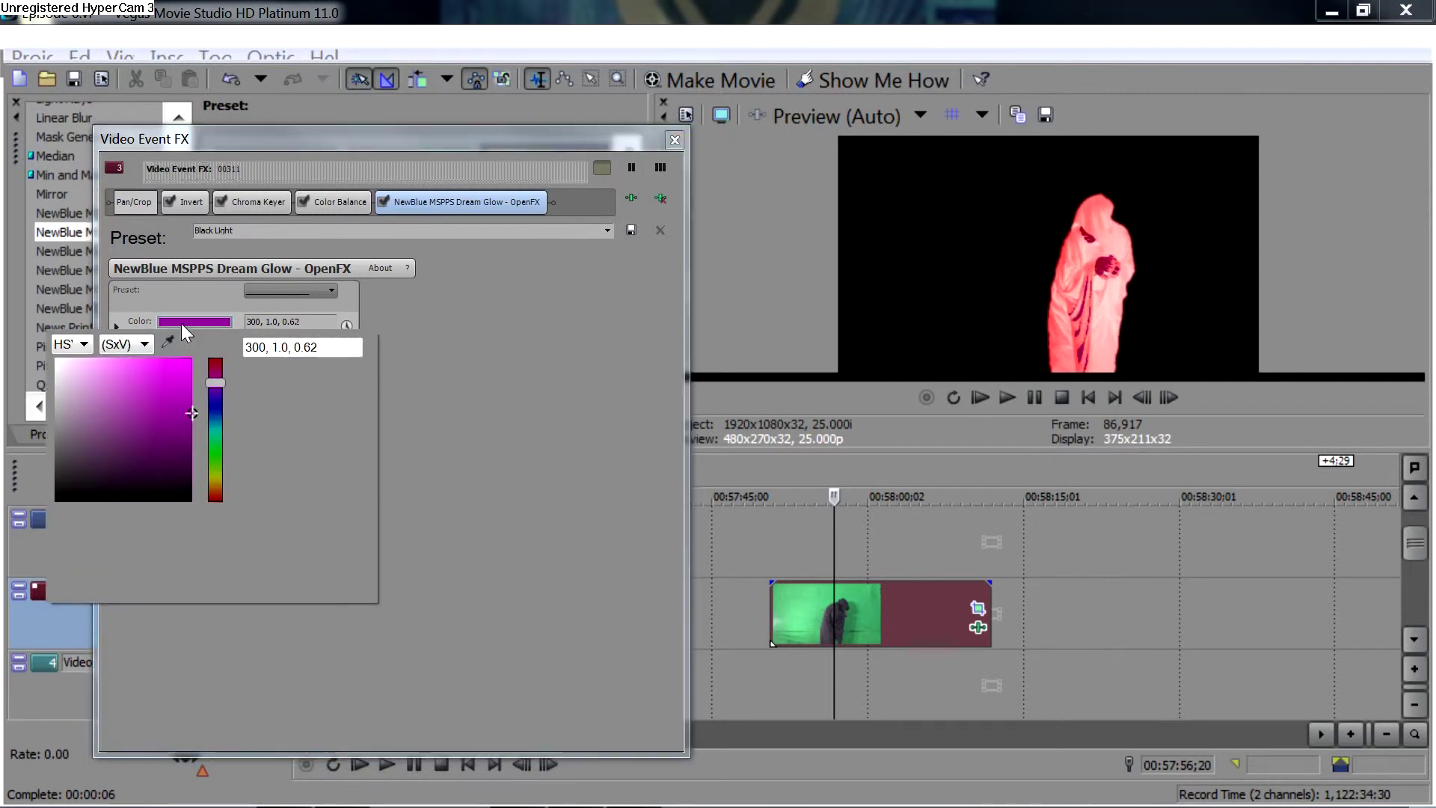
click(220, 446)
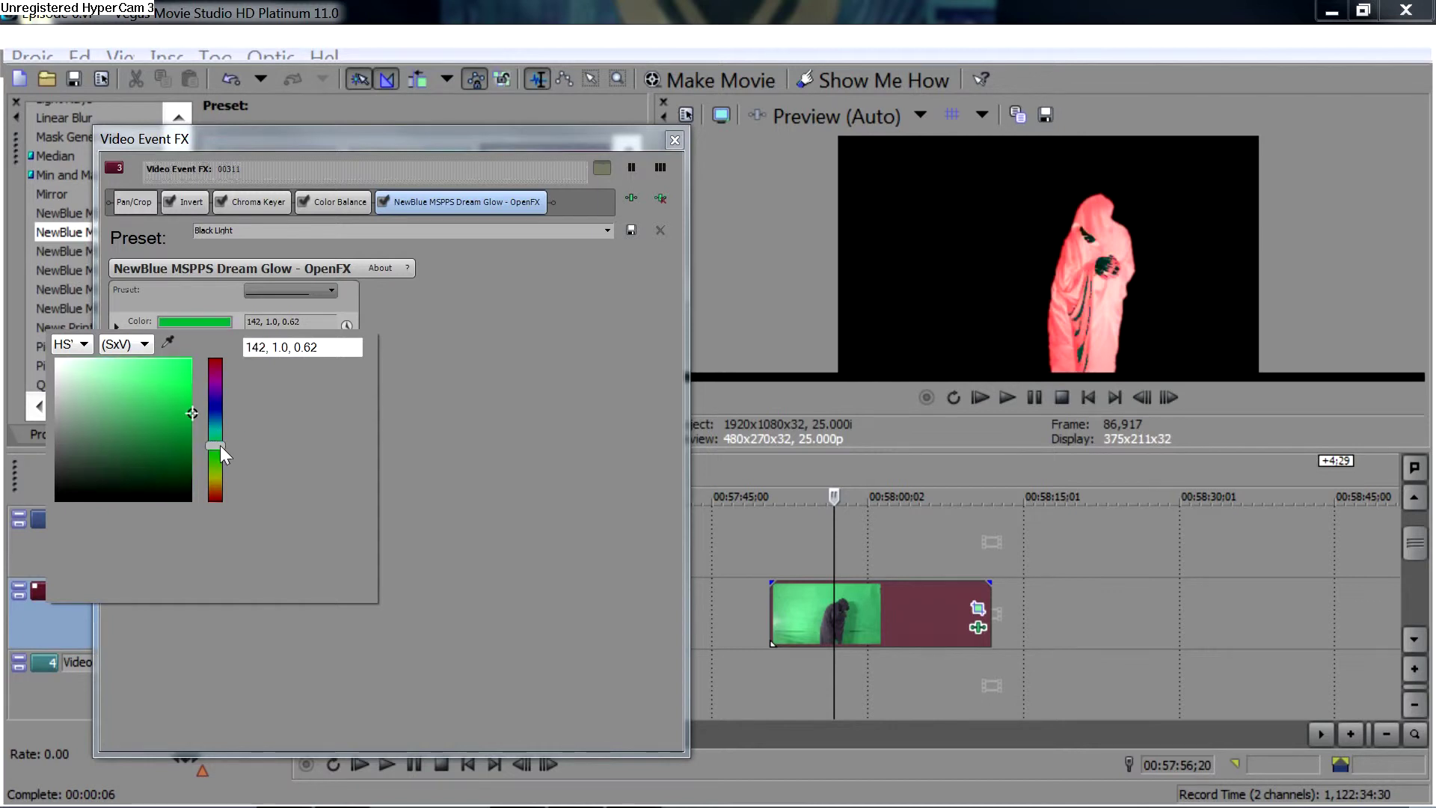
click(190, 405)
drag(191, 401, 177, 376)
click(474, 384)
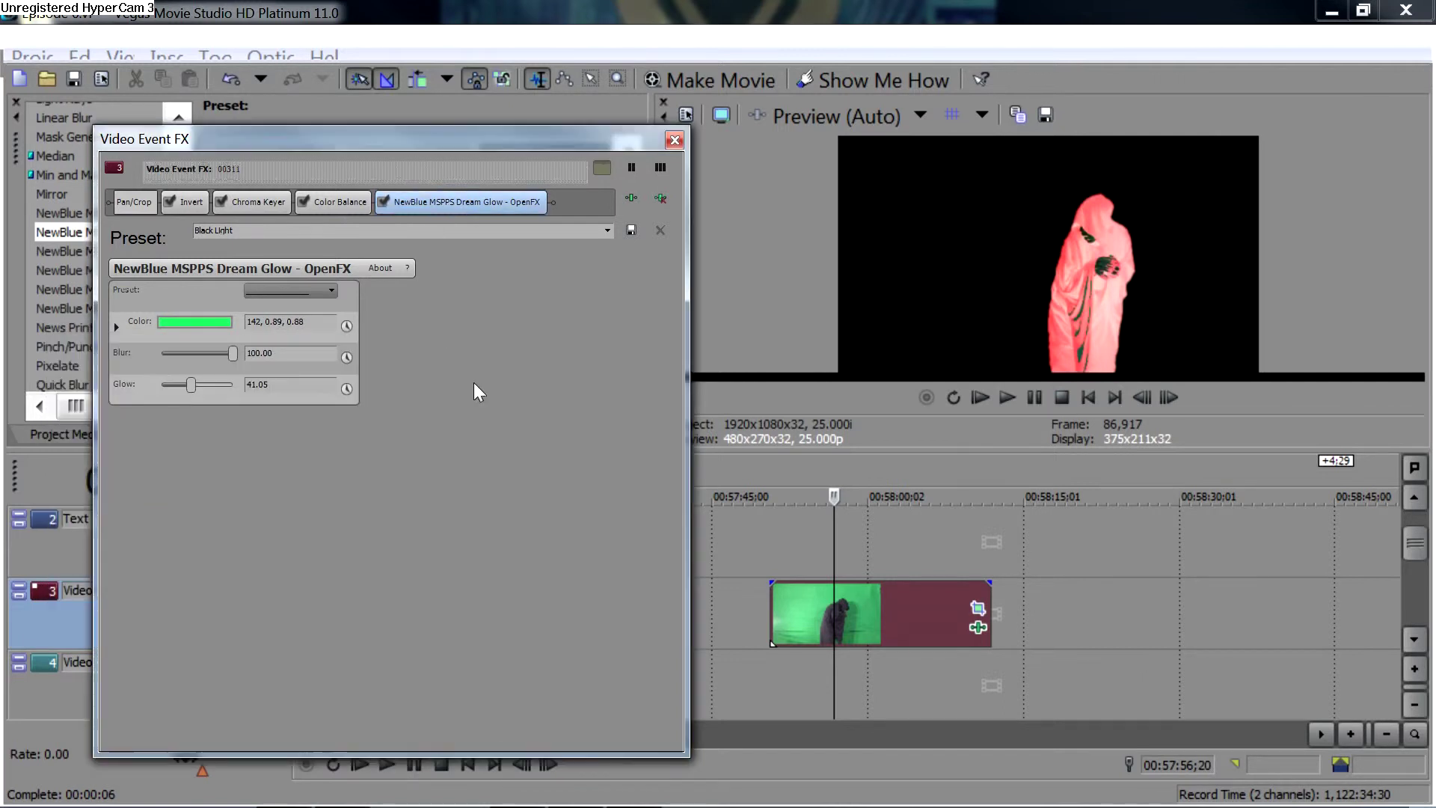
drag(193, 388, 191, 388)
click(674, 140)
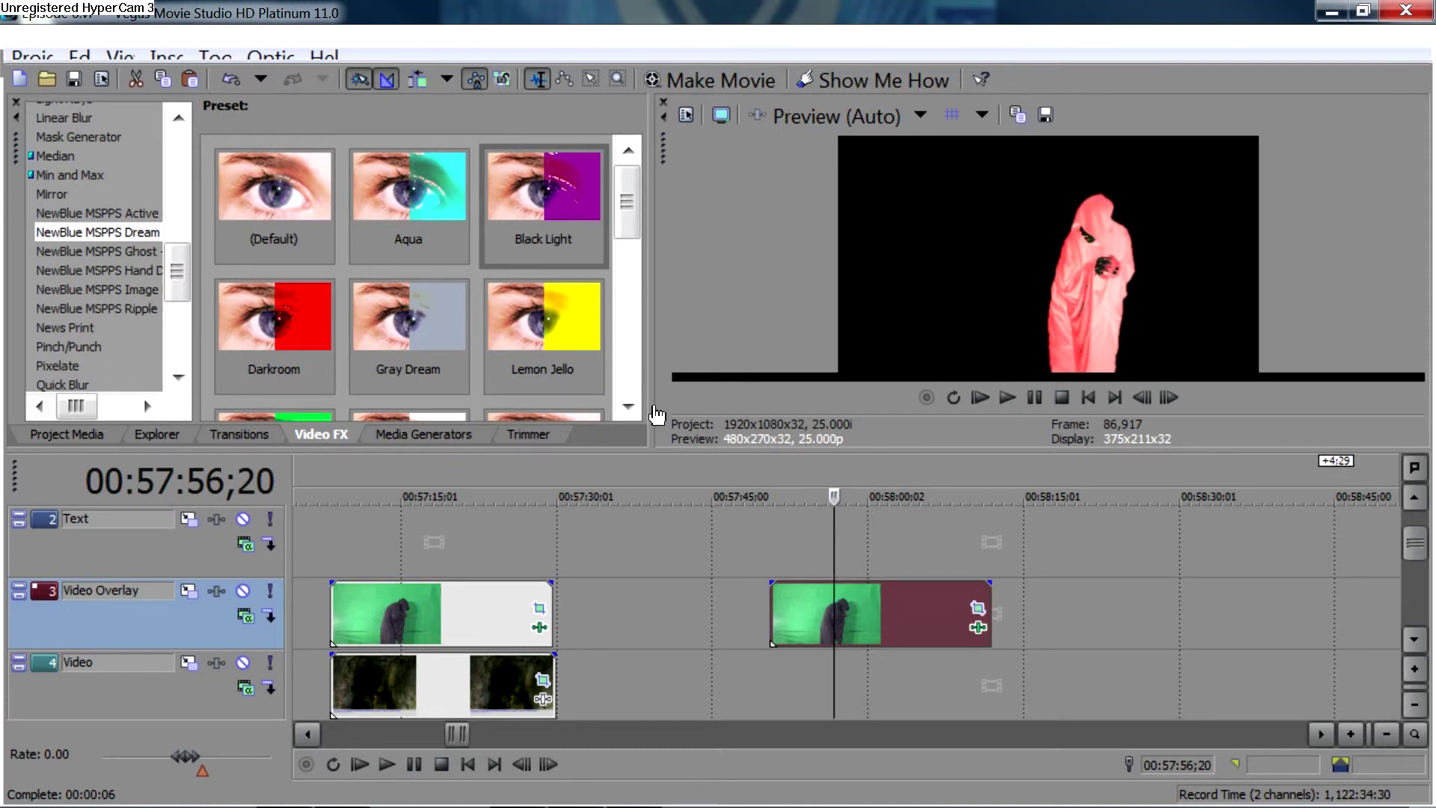
- Crop the keyed hooded-figure clip at 00:00:03;29 to a frame about 809 by 607, centered at about X 793, Y 494
click(977, 608)
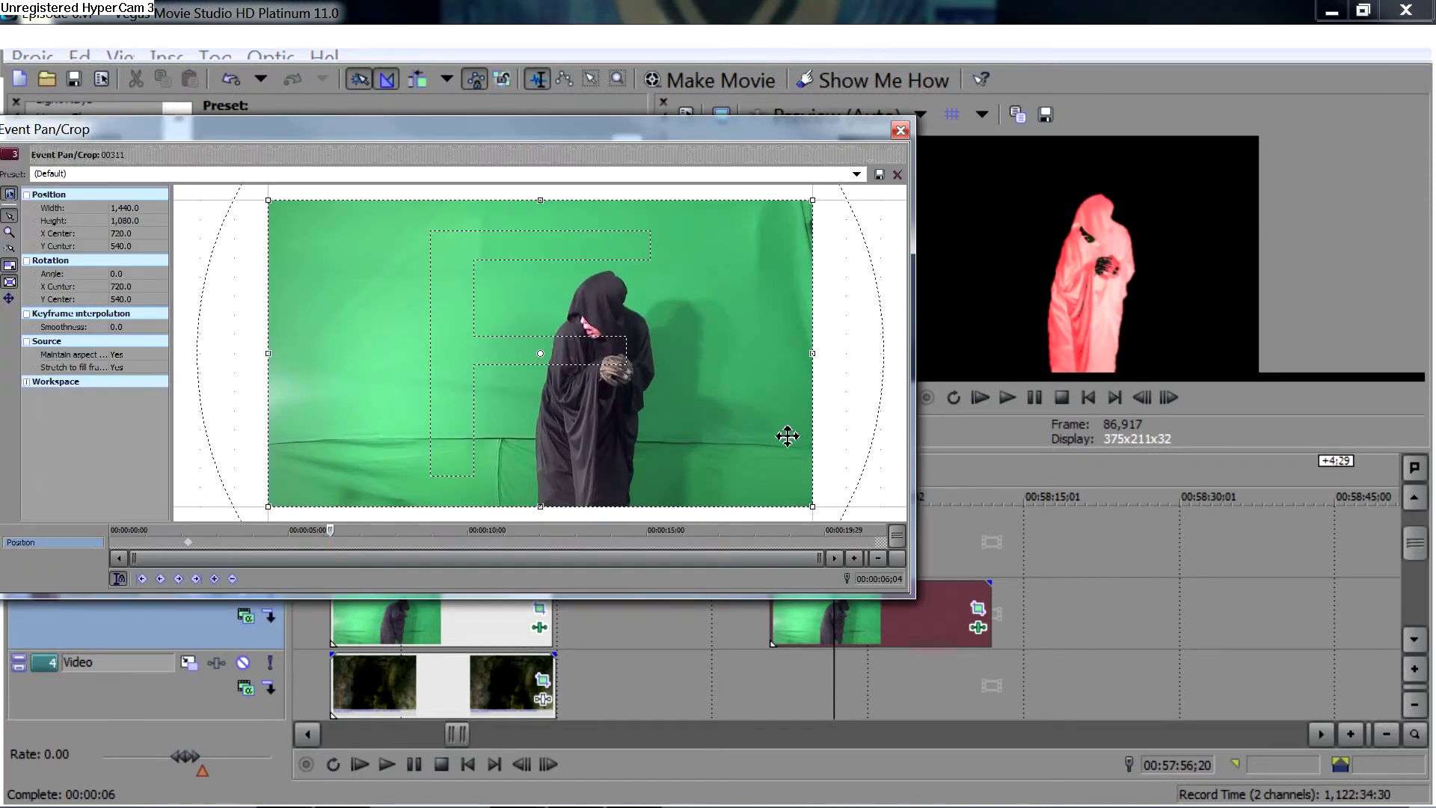
click(901, 130)
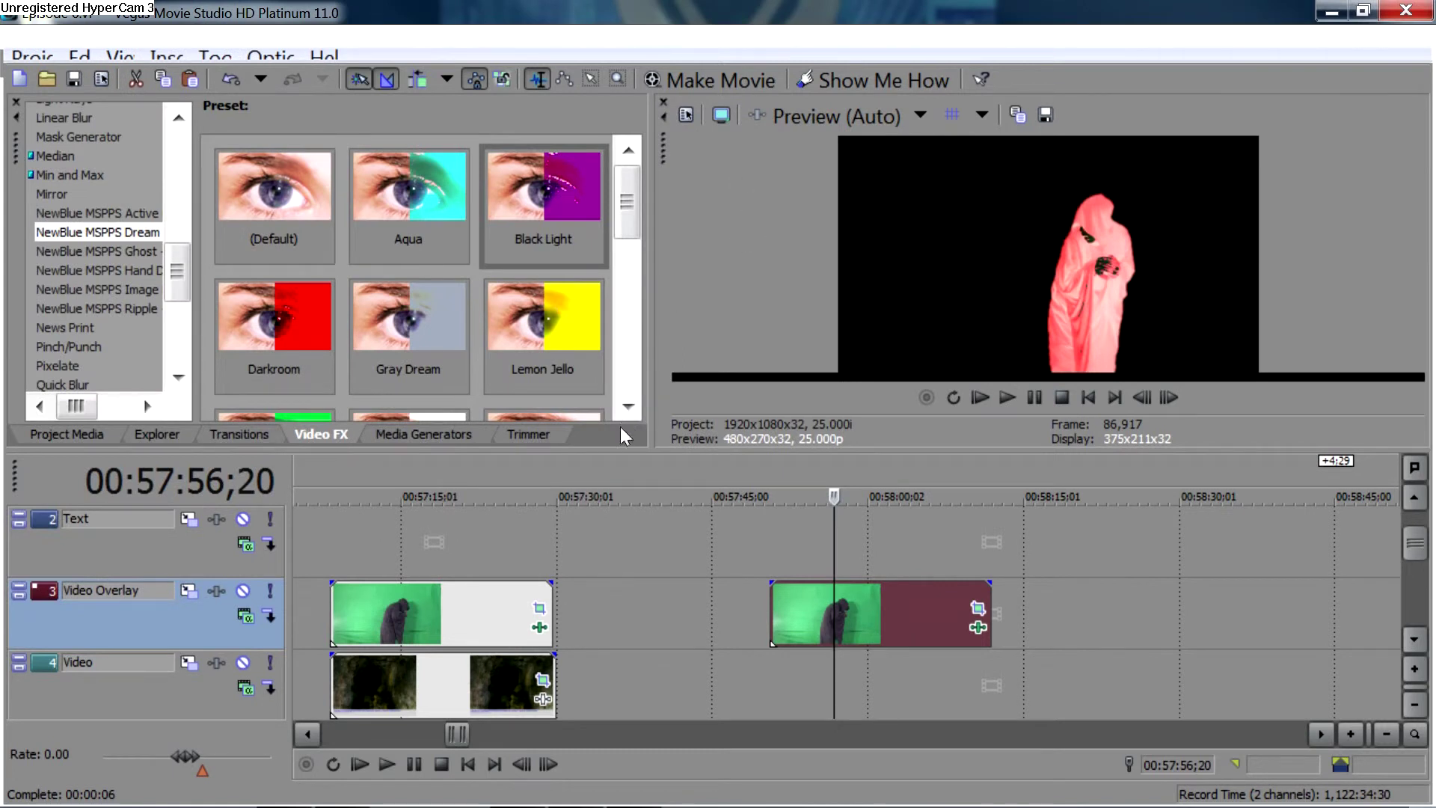
click(978, 607)
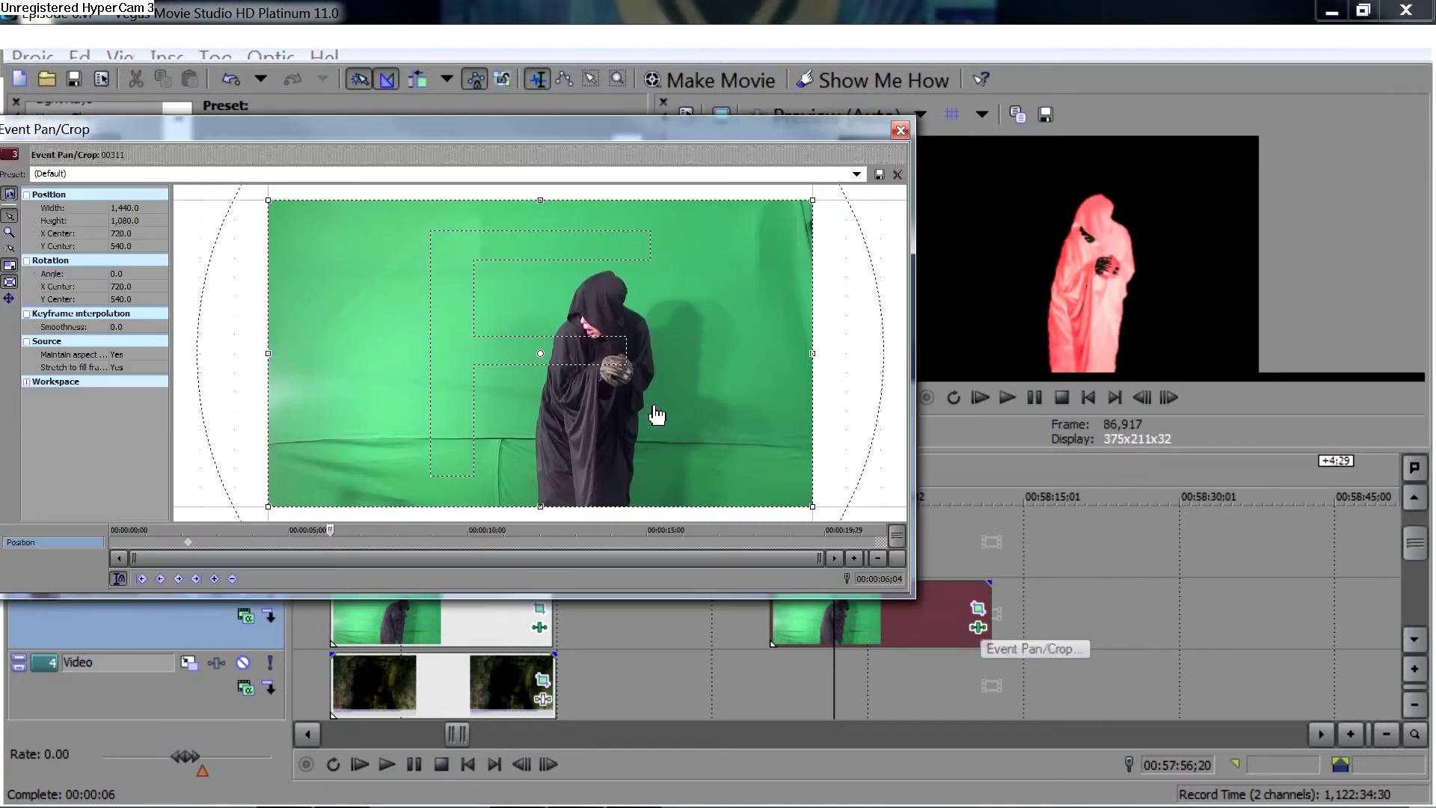
click(189, 547)
scroll(486, 397, down, 3)
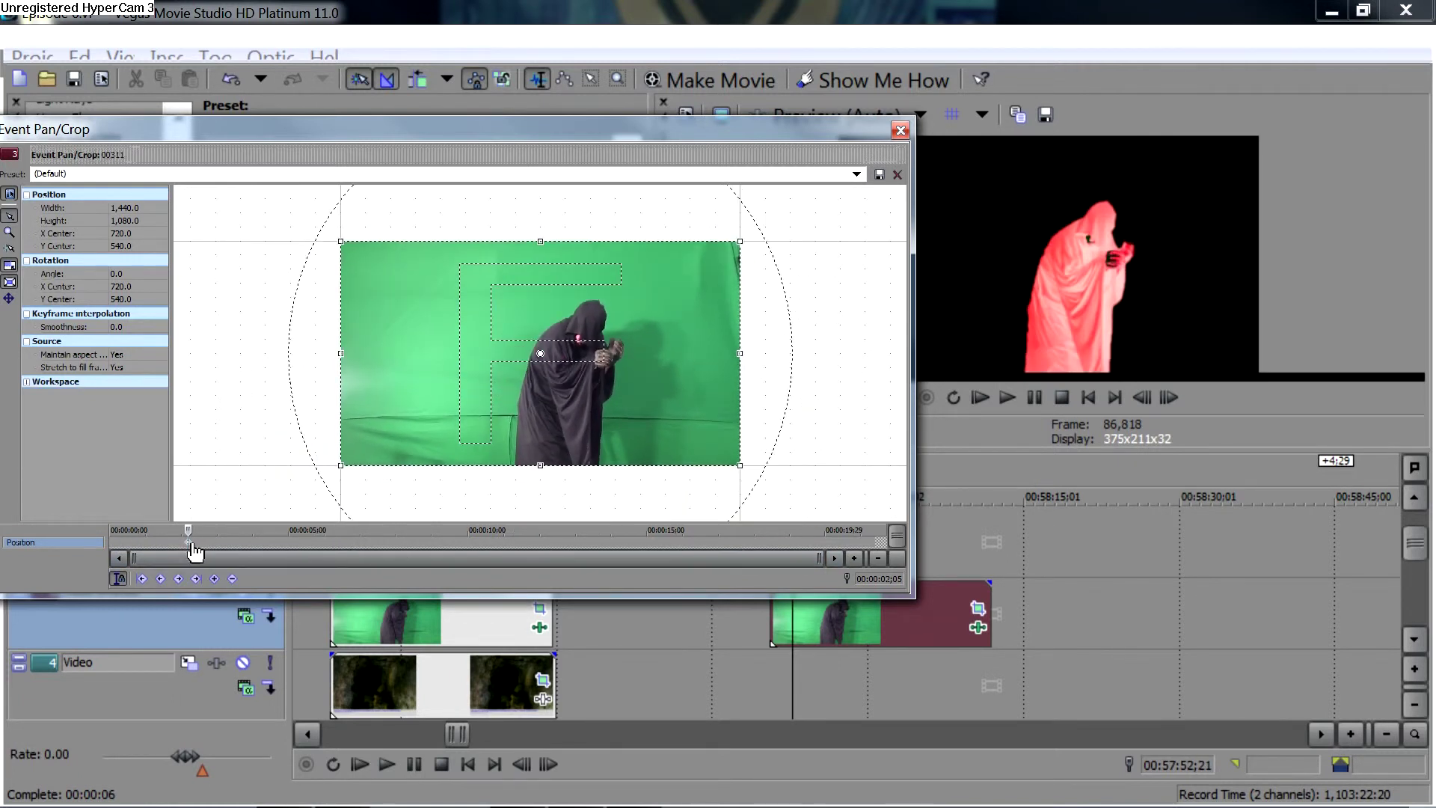
click(253, 544)
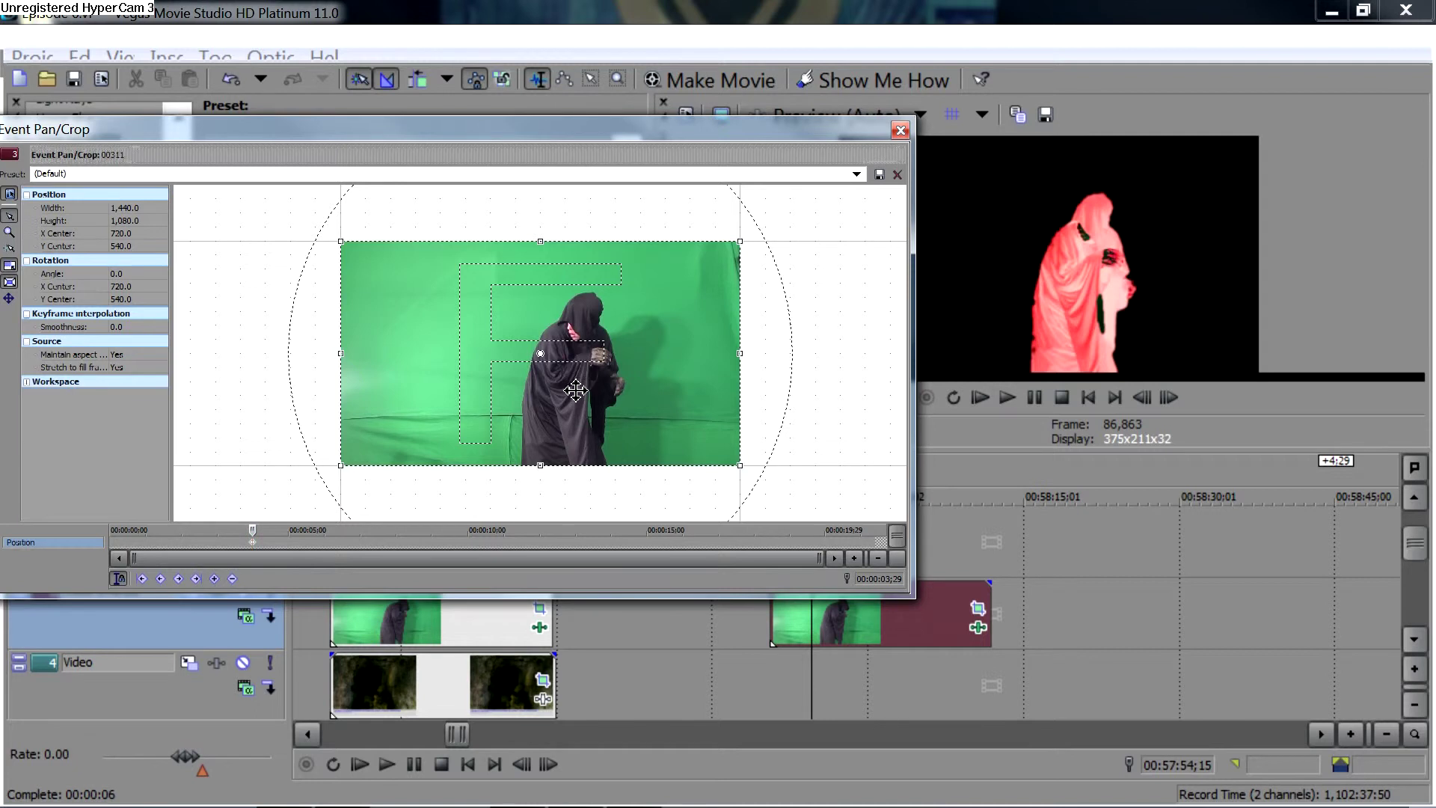
scroll(683, 417, down, 3)
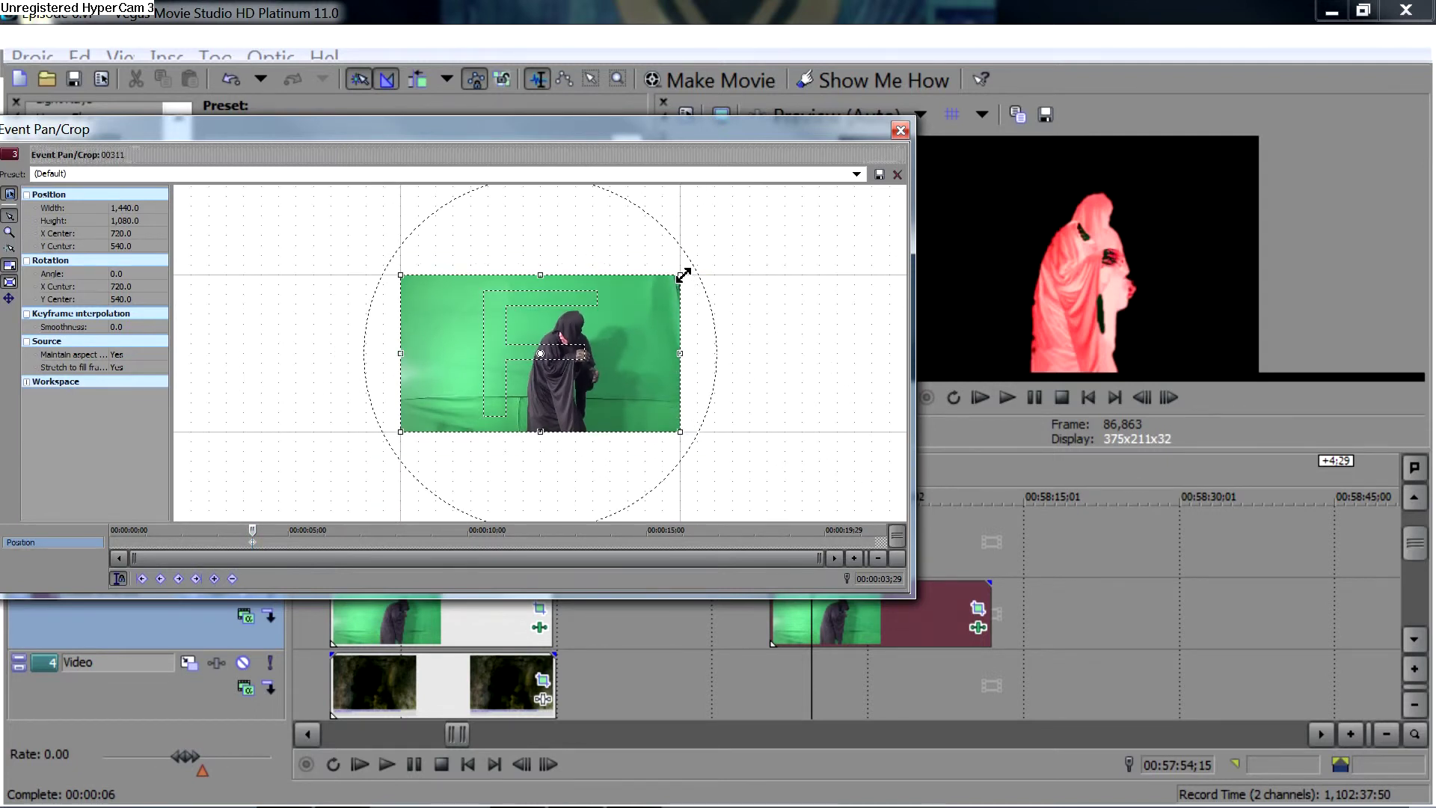
drag(683, 274, 645, 309)
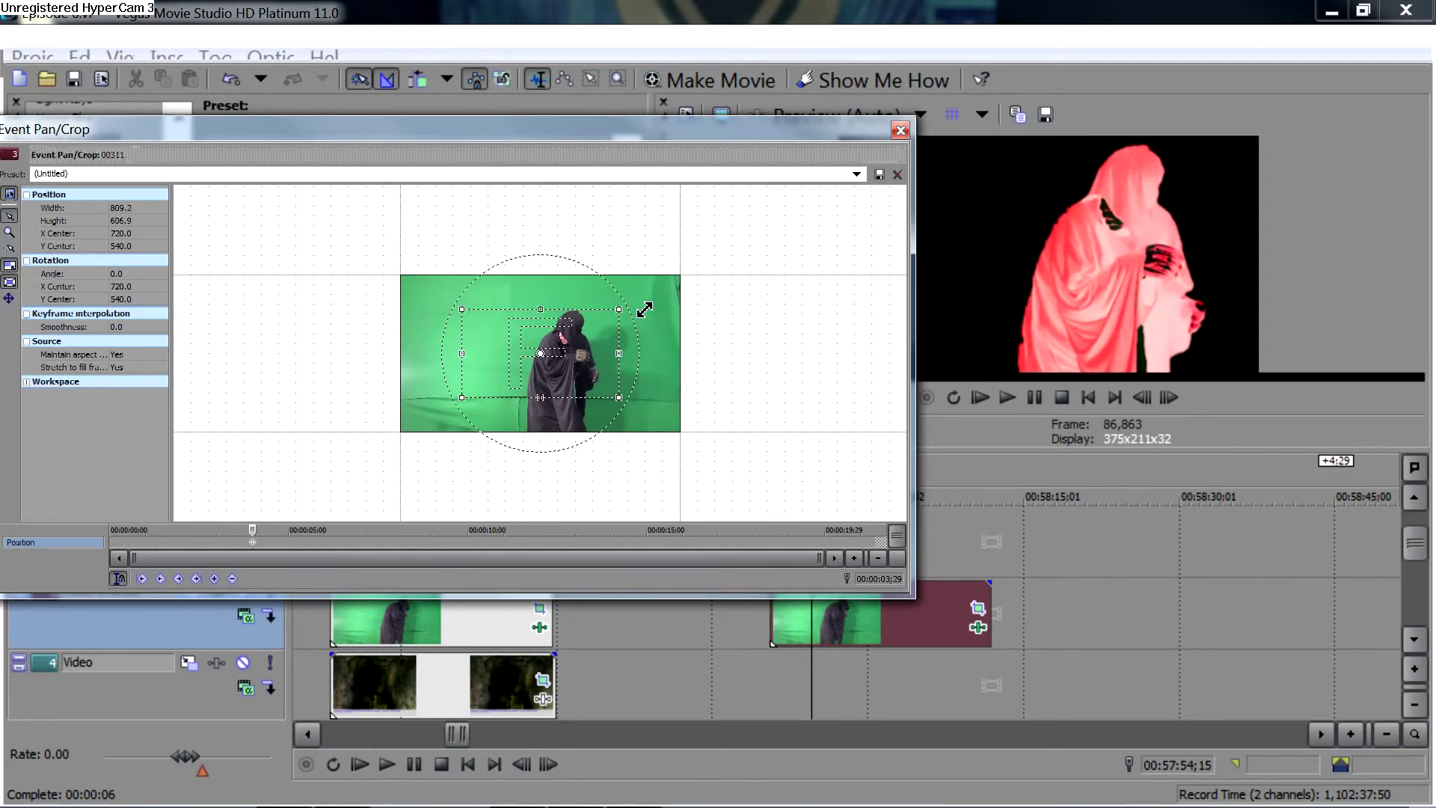
drag(534, 377, 548, 371)
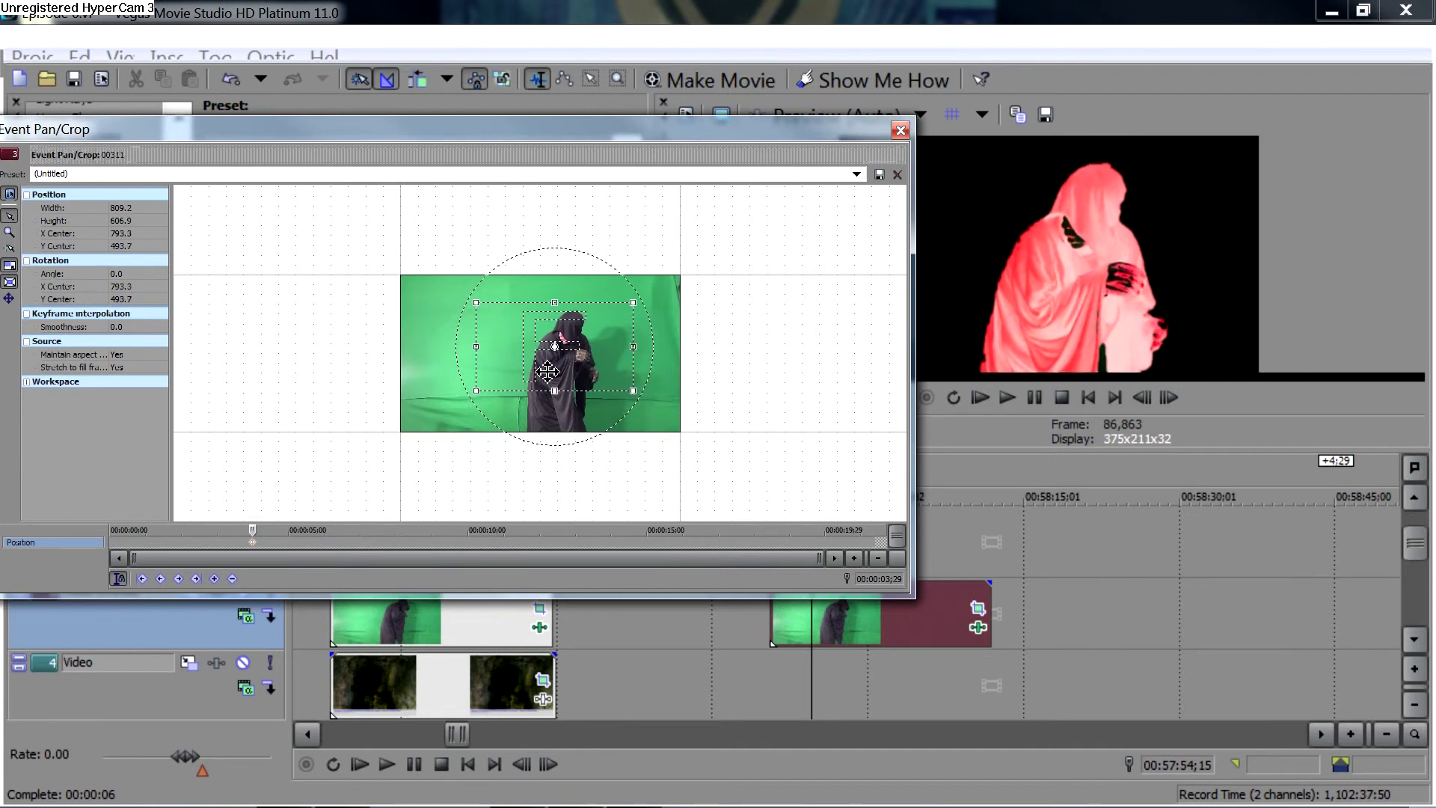
click(900, 130)
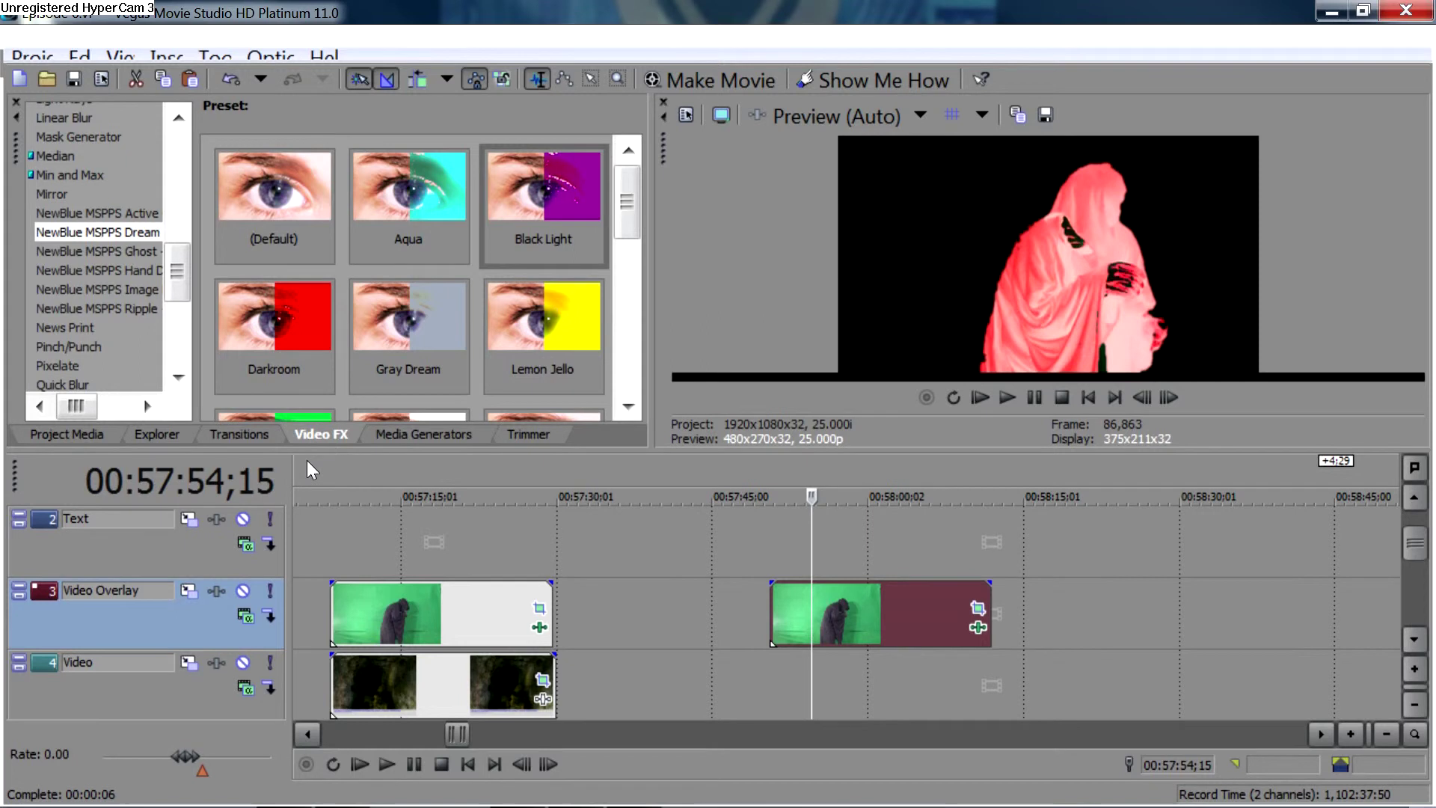
- Move the cave background clip beneath the keyed hooded-figure clip and add Brightness and Contrast with the Darker preset to the figure
drag(307, 460, 589, 450)
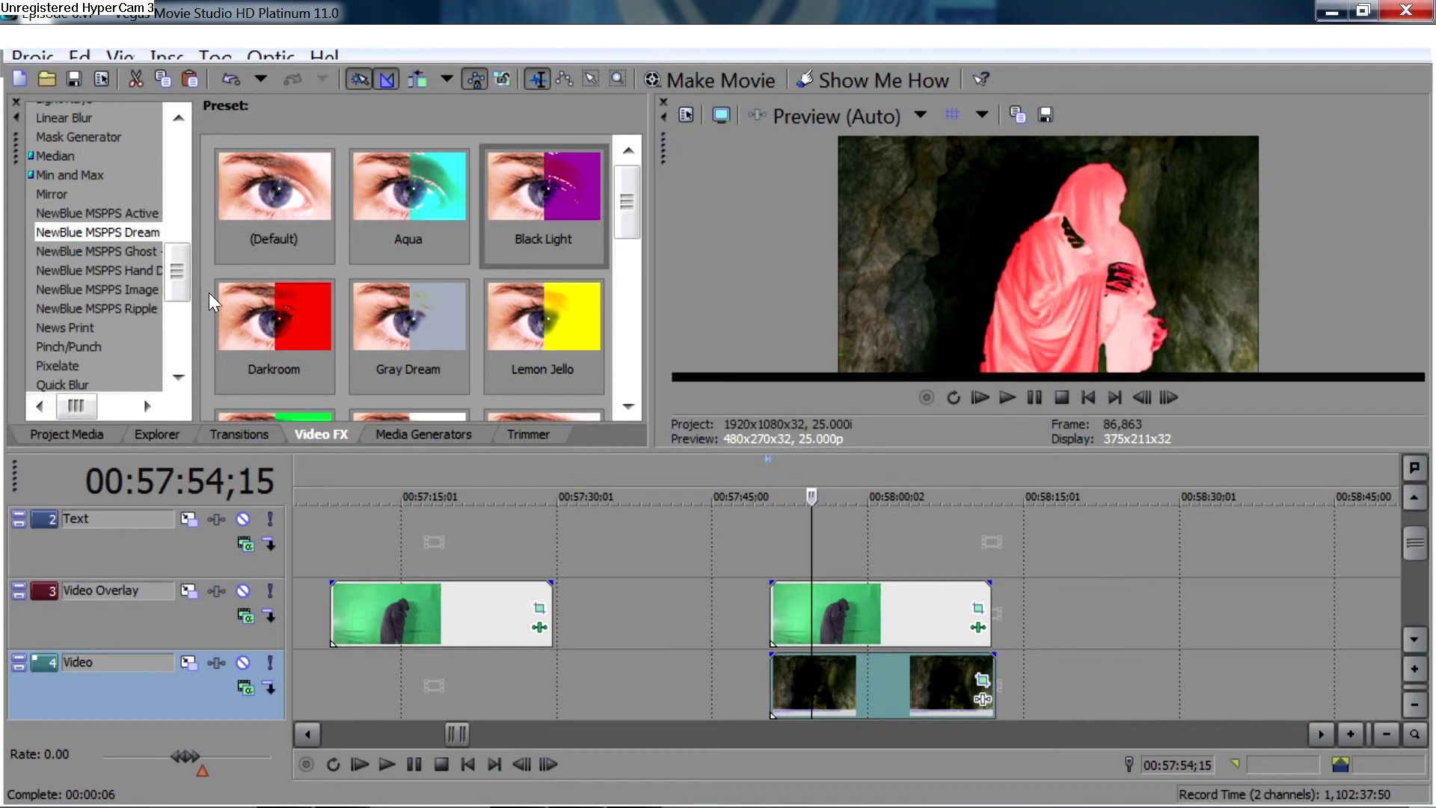
scroll(115, 182, up, 10)
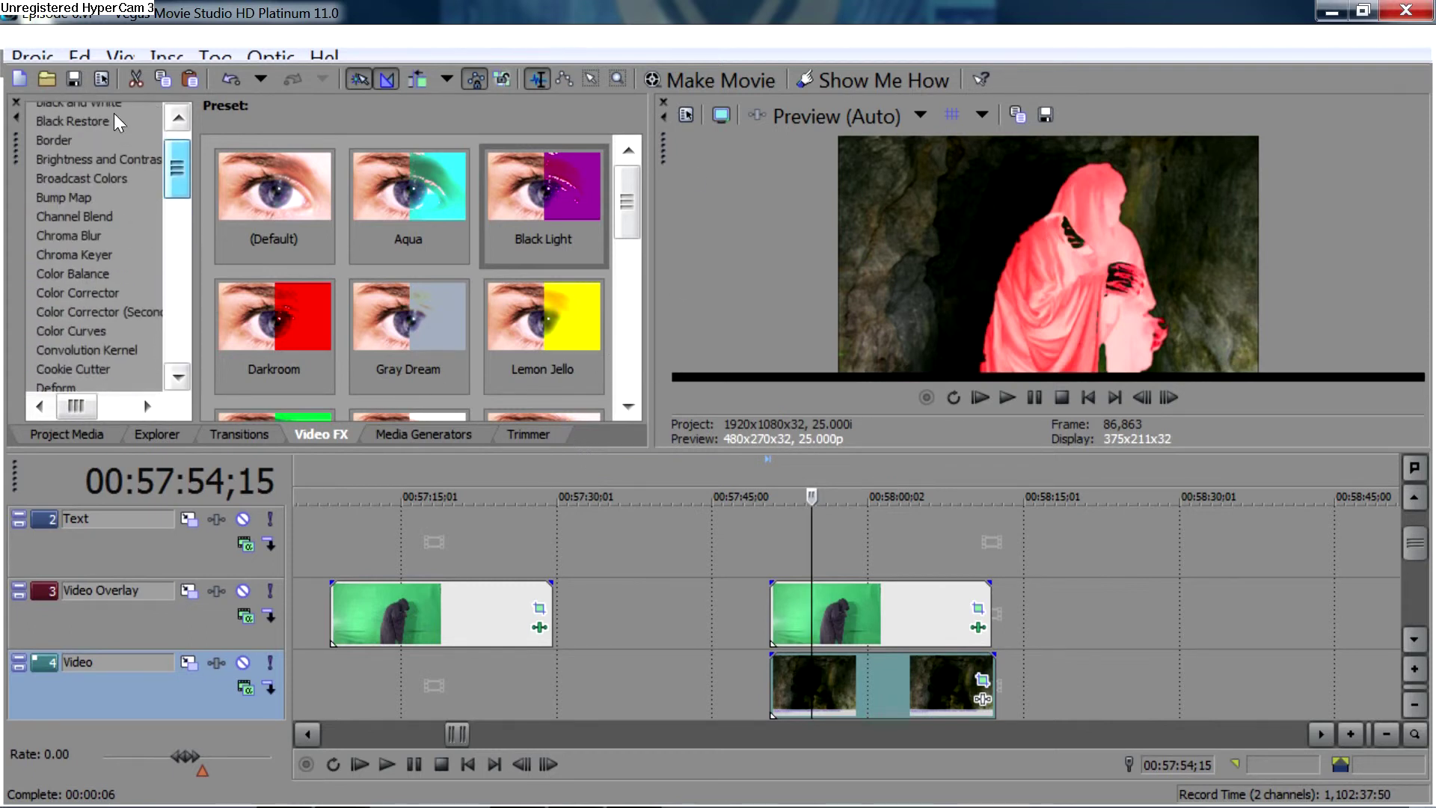
drag(171, 171, 171, 148)
click(114, 190)
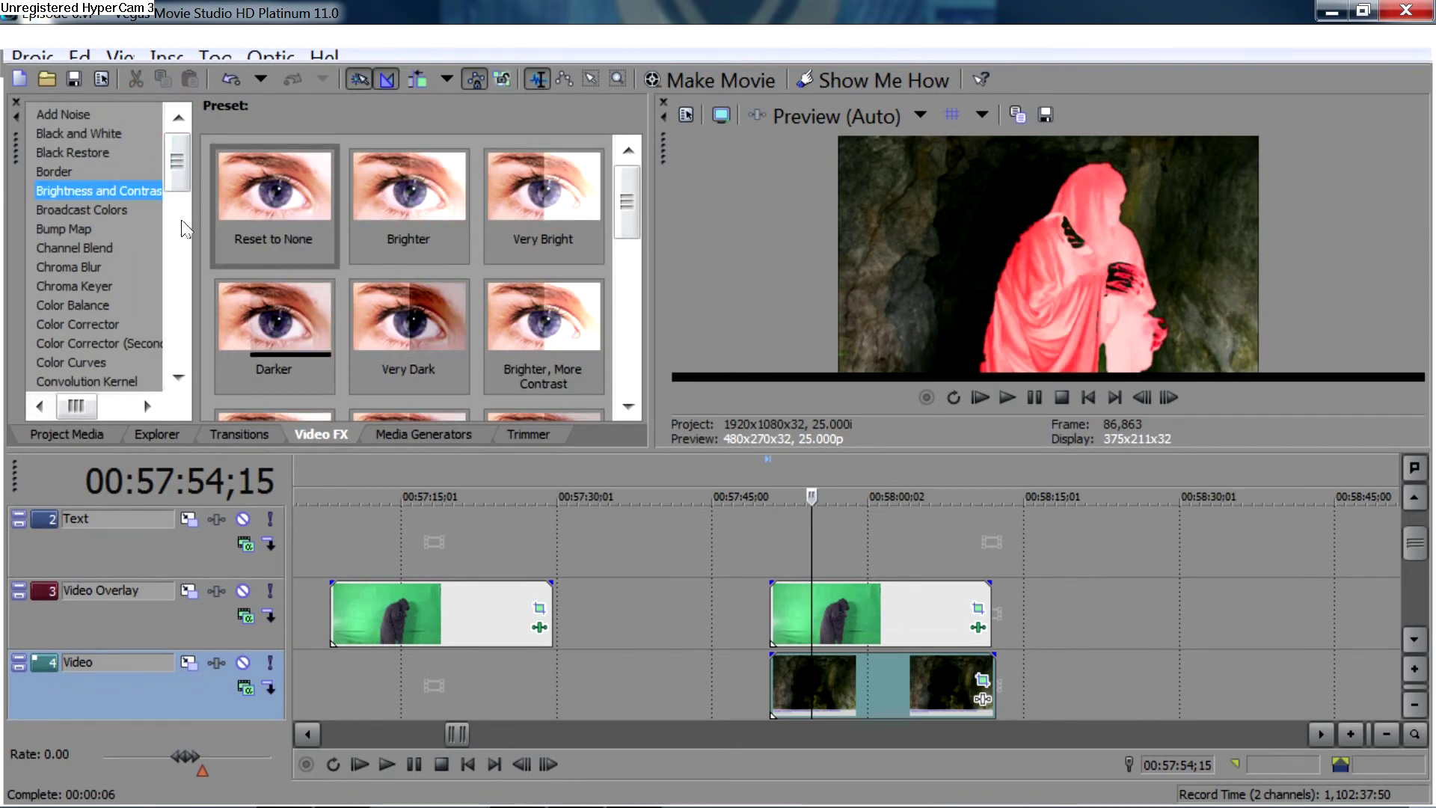
drag(273, 329, 580, 406)
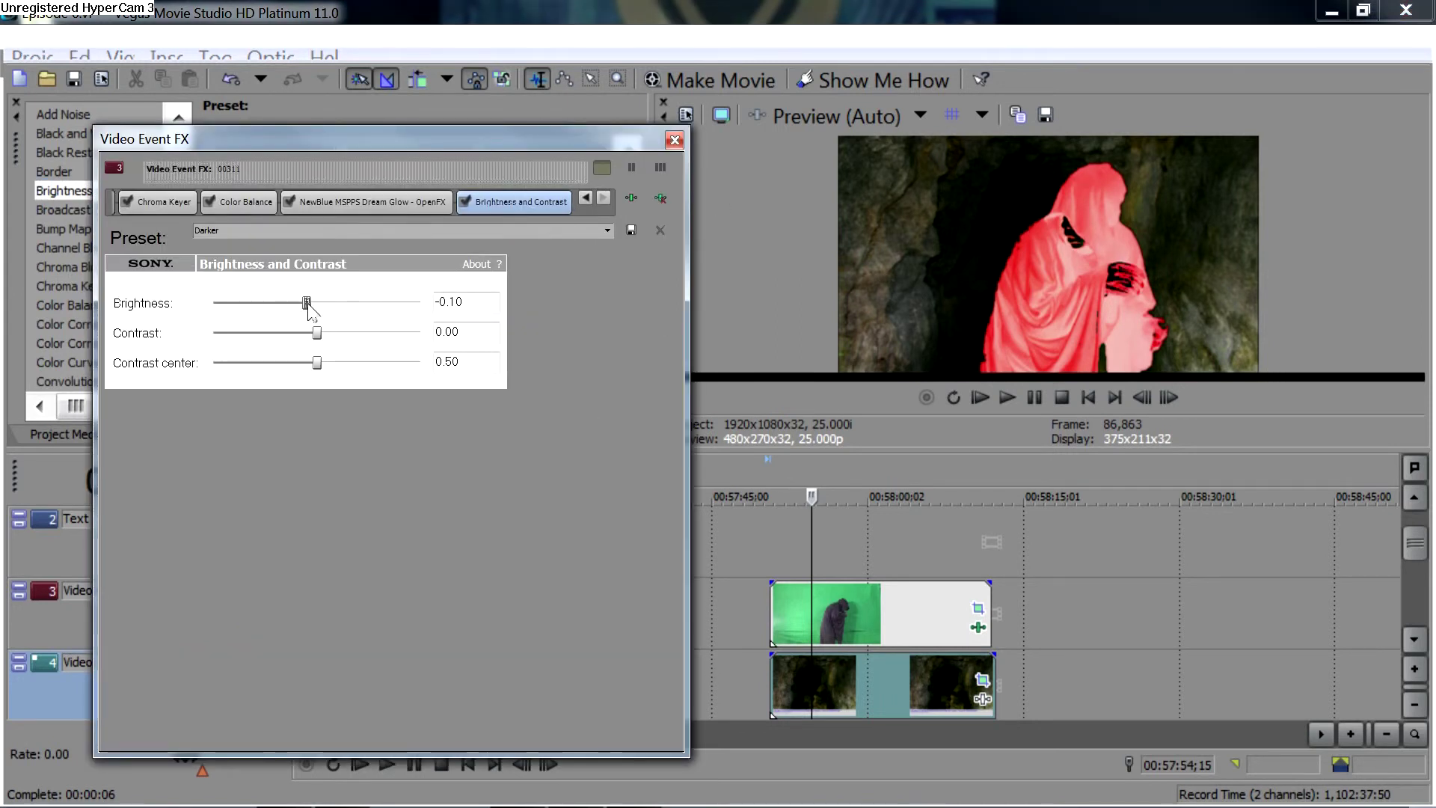
- Set the figure's brightness to -0.23, contrast to 0.28 and contrast center to 0.64, and play the composite from the clip's start
drag(307, 304, 297, 309)
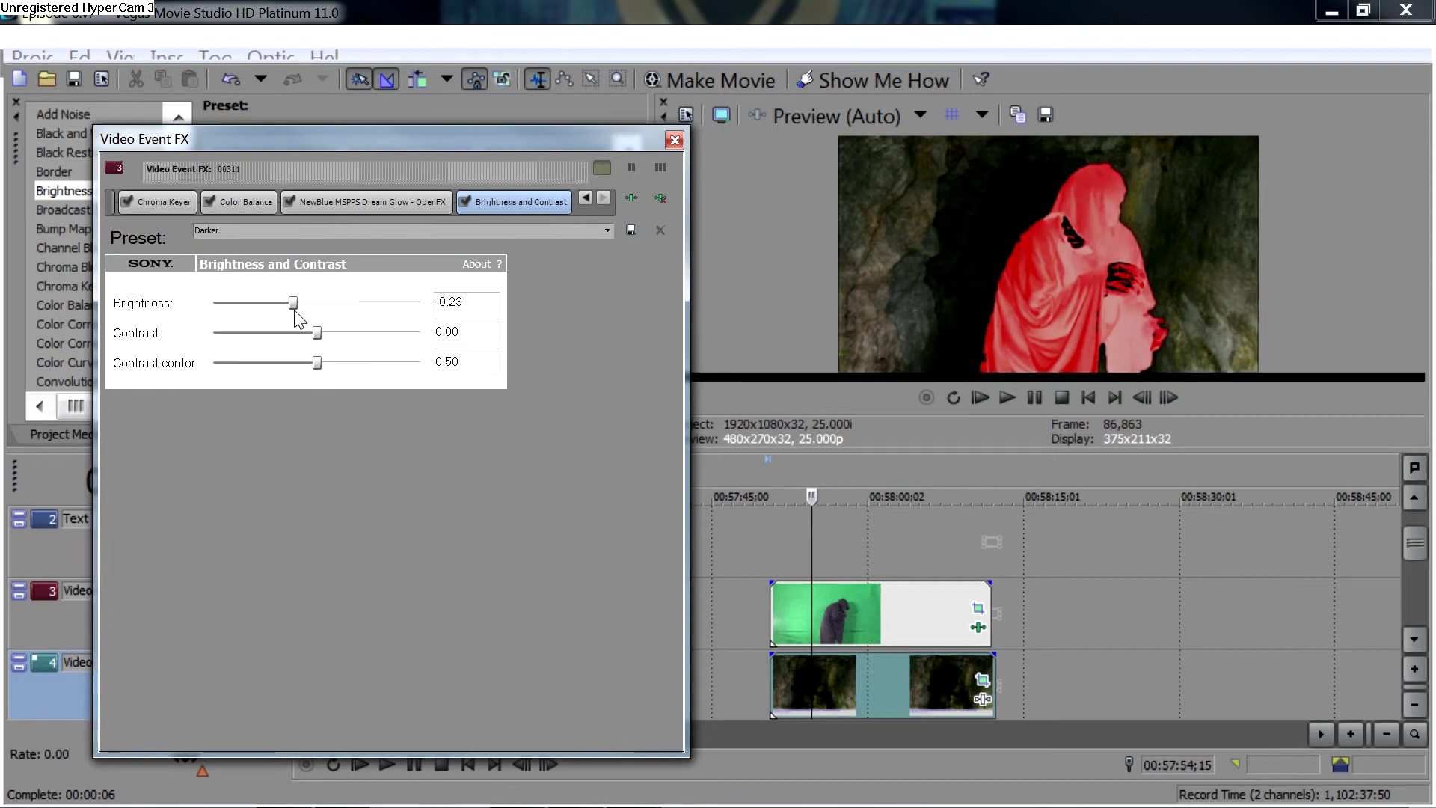
drag(317, 365, 345, 334)
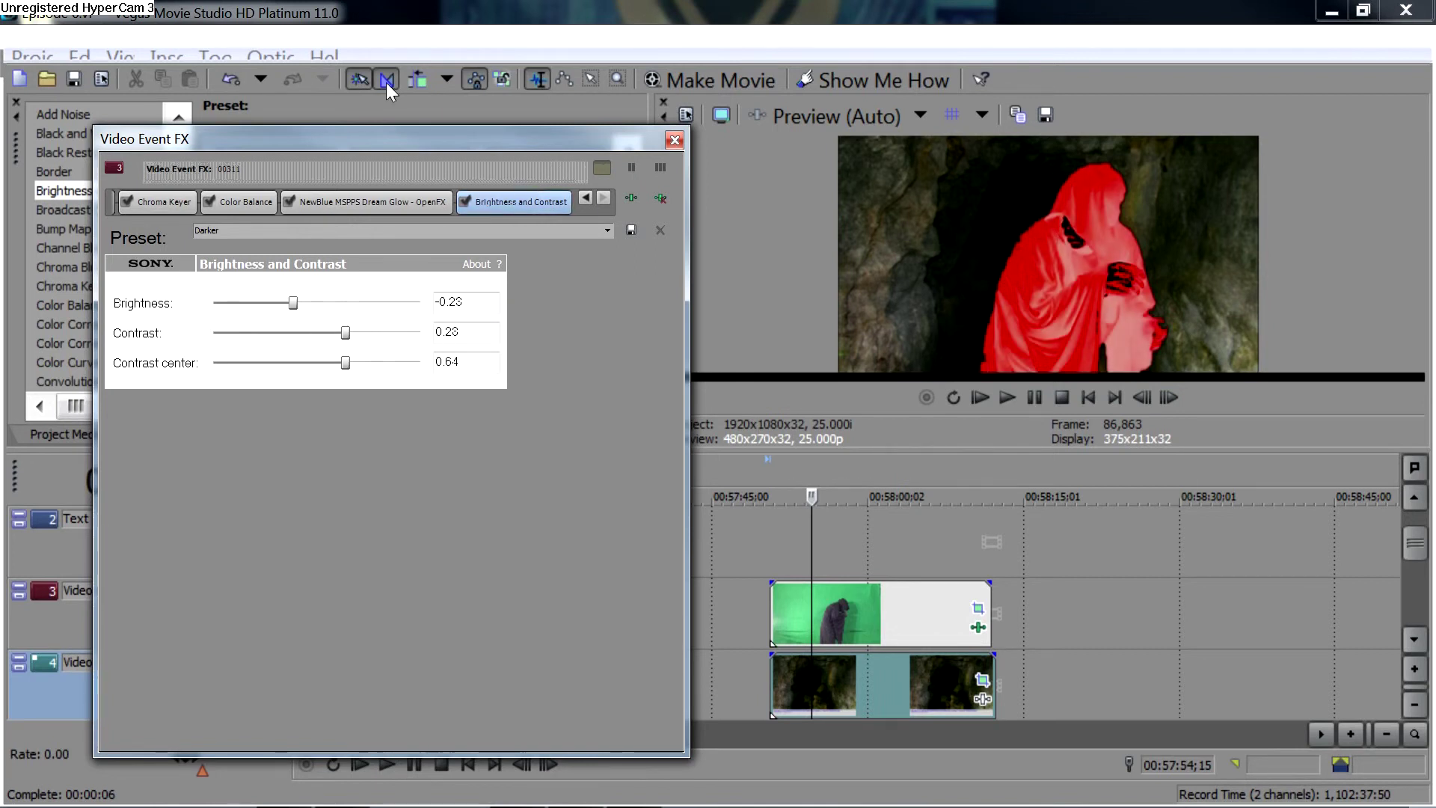
click(673, 140)
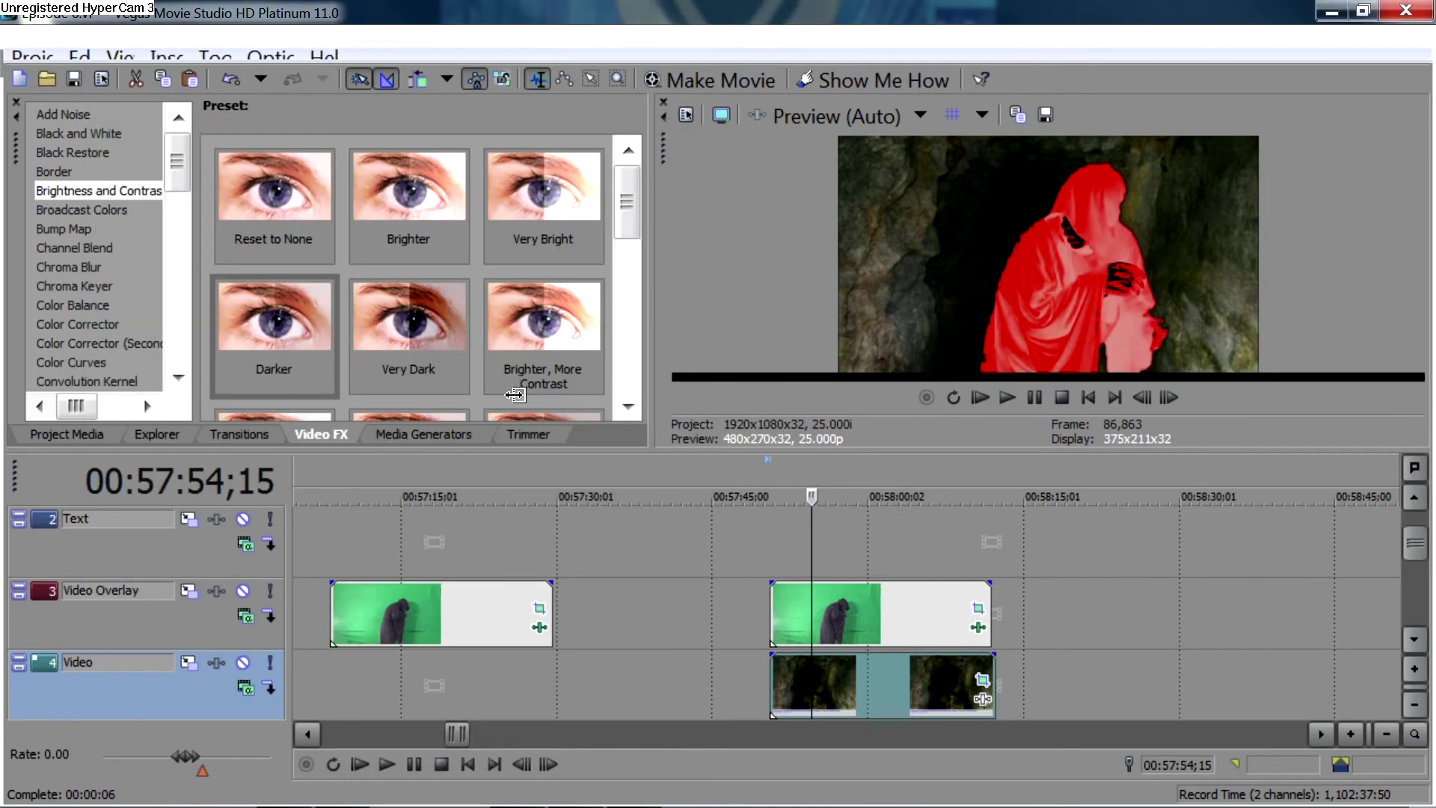
key(space)
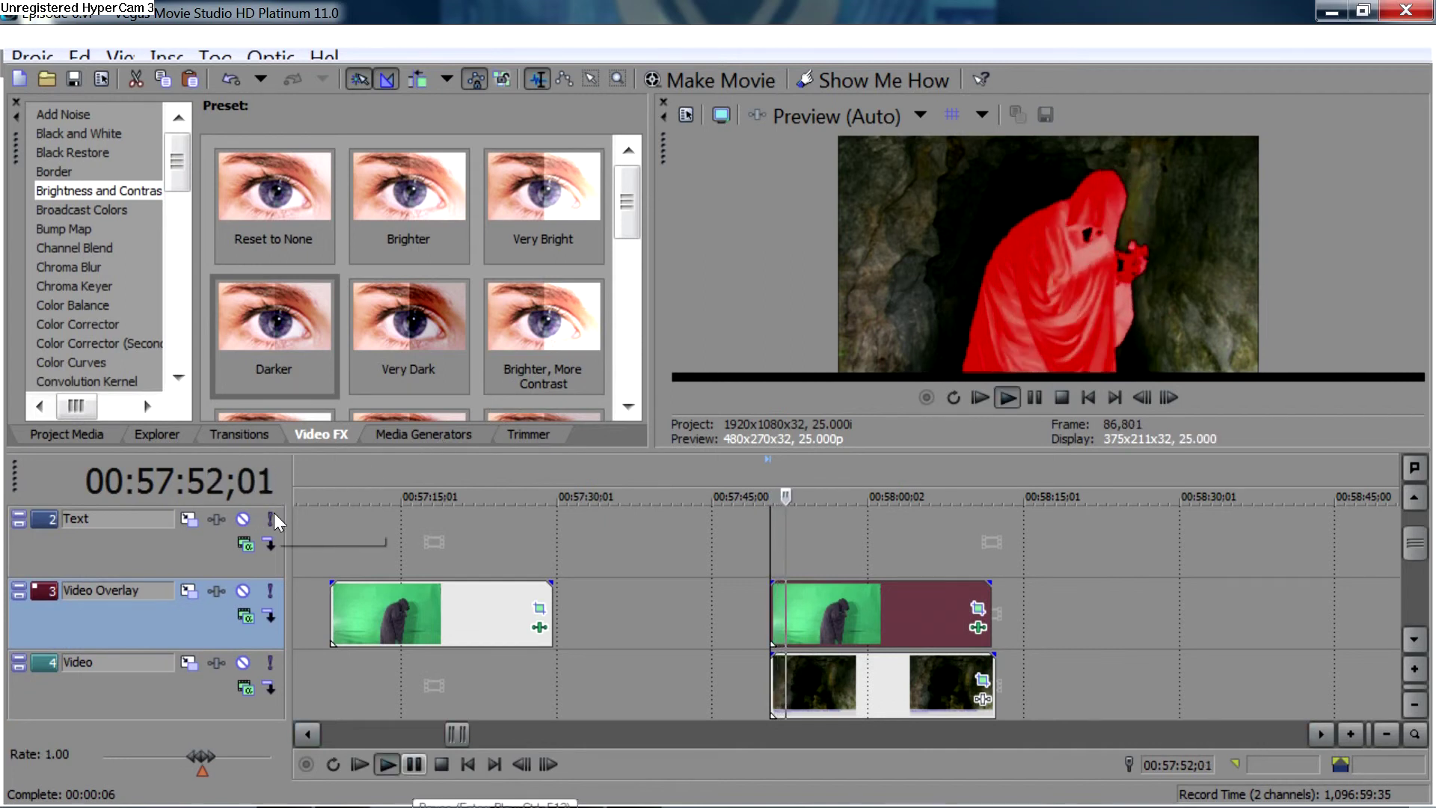
- Slightly lower the Chroma Keyer low threshold on the keyed hooded-figure clip, close its effect settings and replay the composite
key(space)
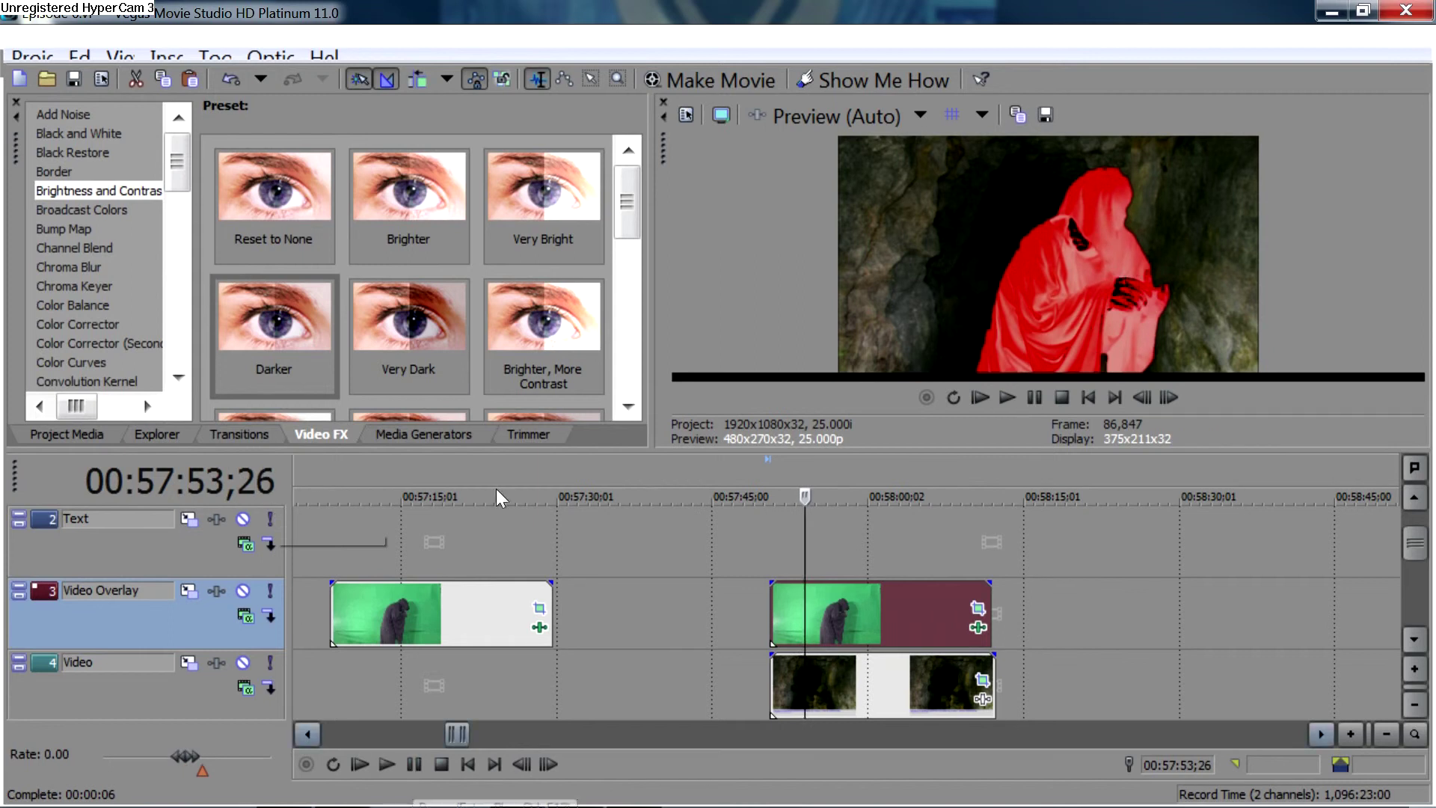
click(977, 627)
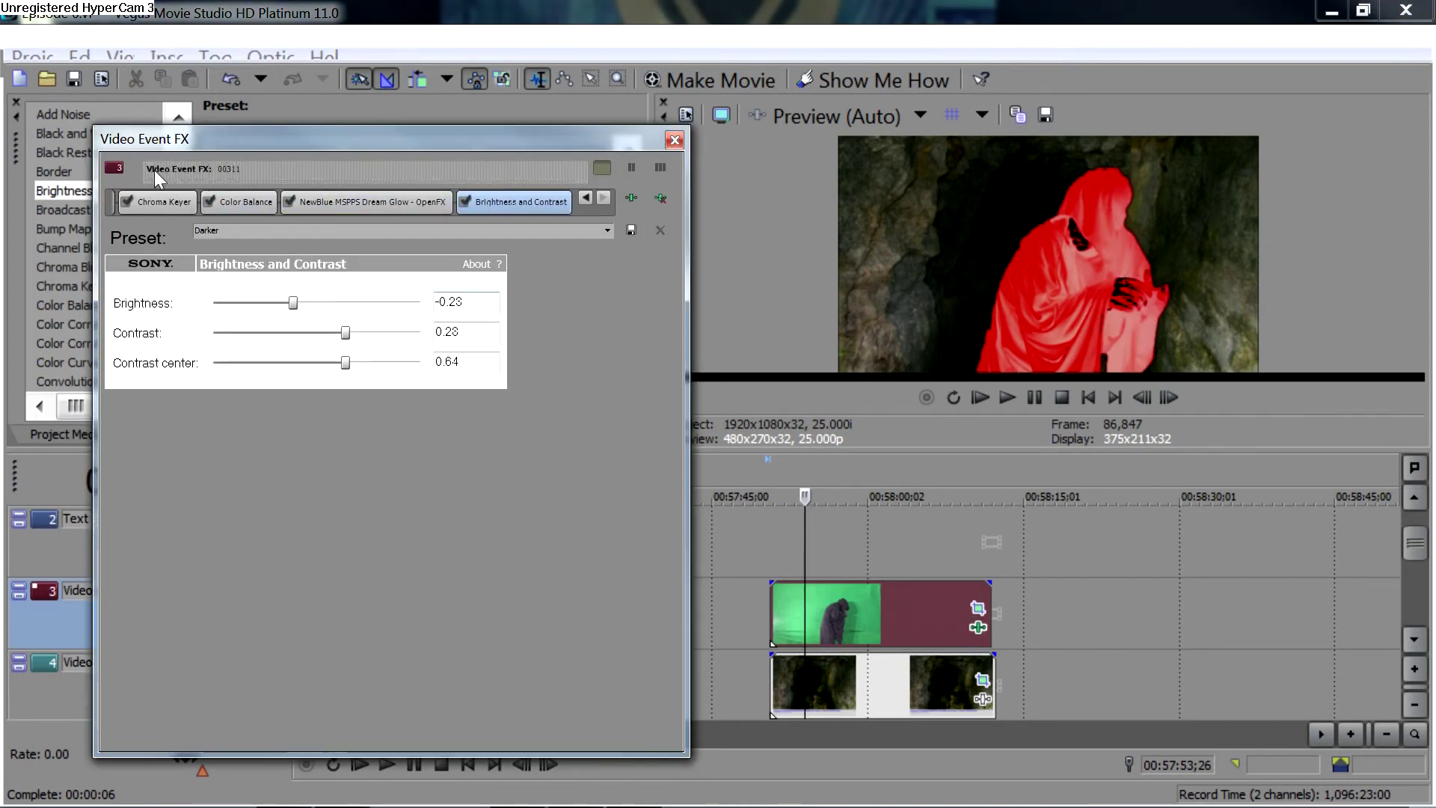
click(153, 202)
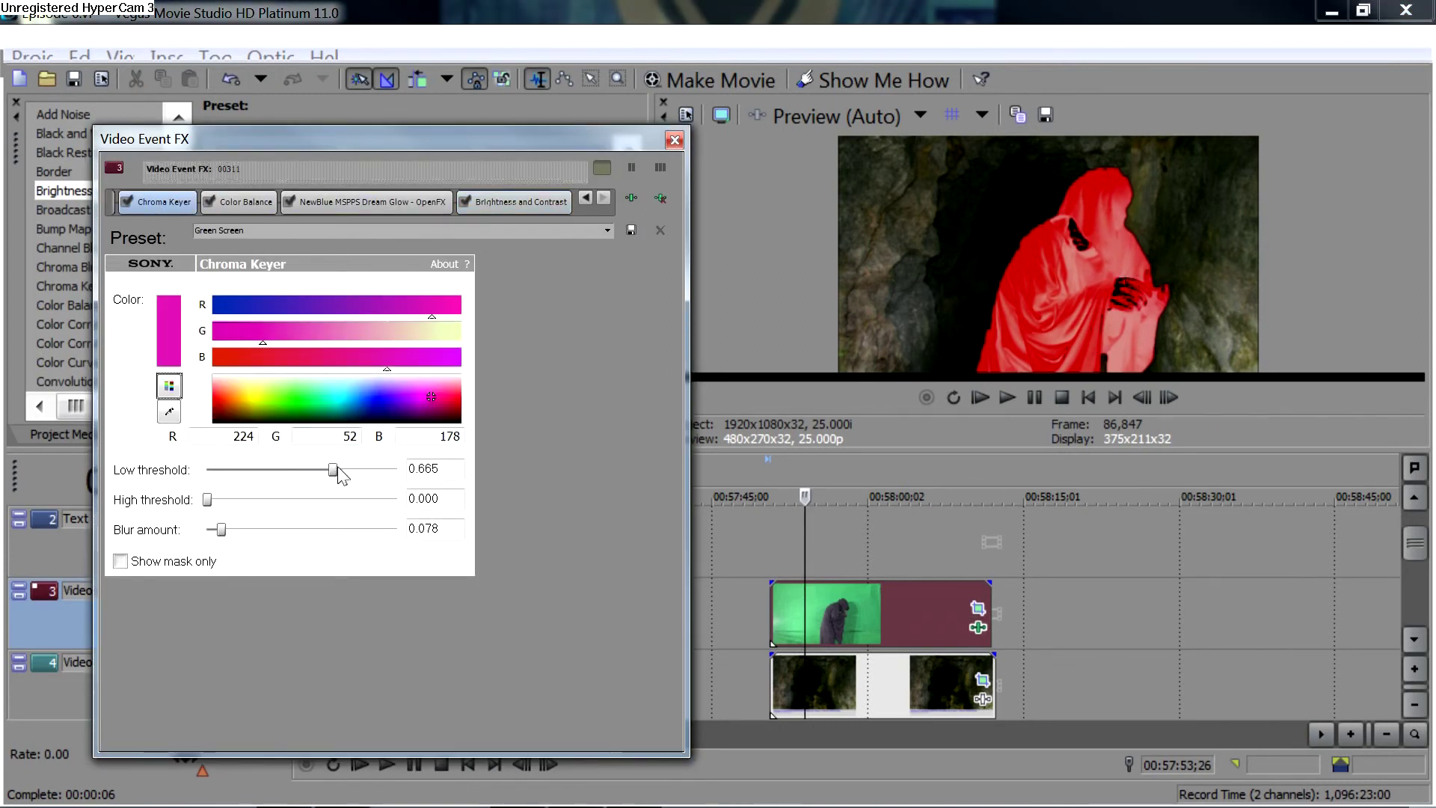
drag(333, 470, 326, 469)
click(673, 141)
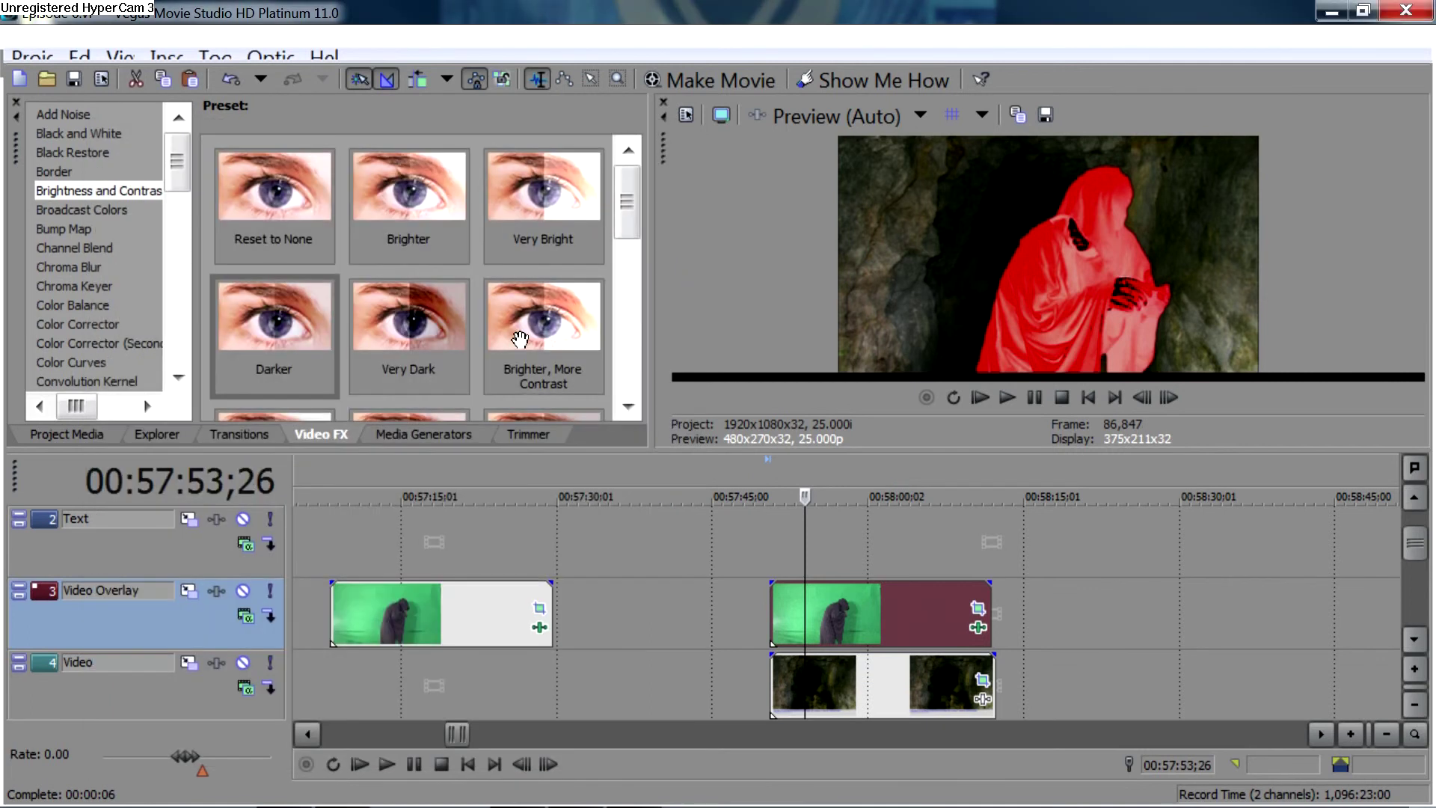
key(space)
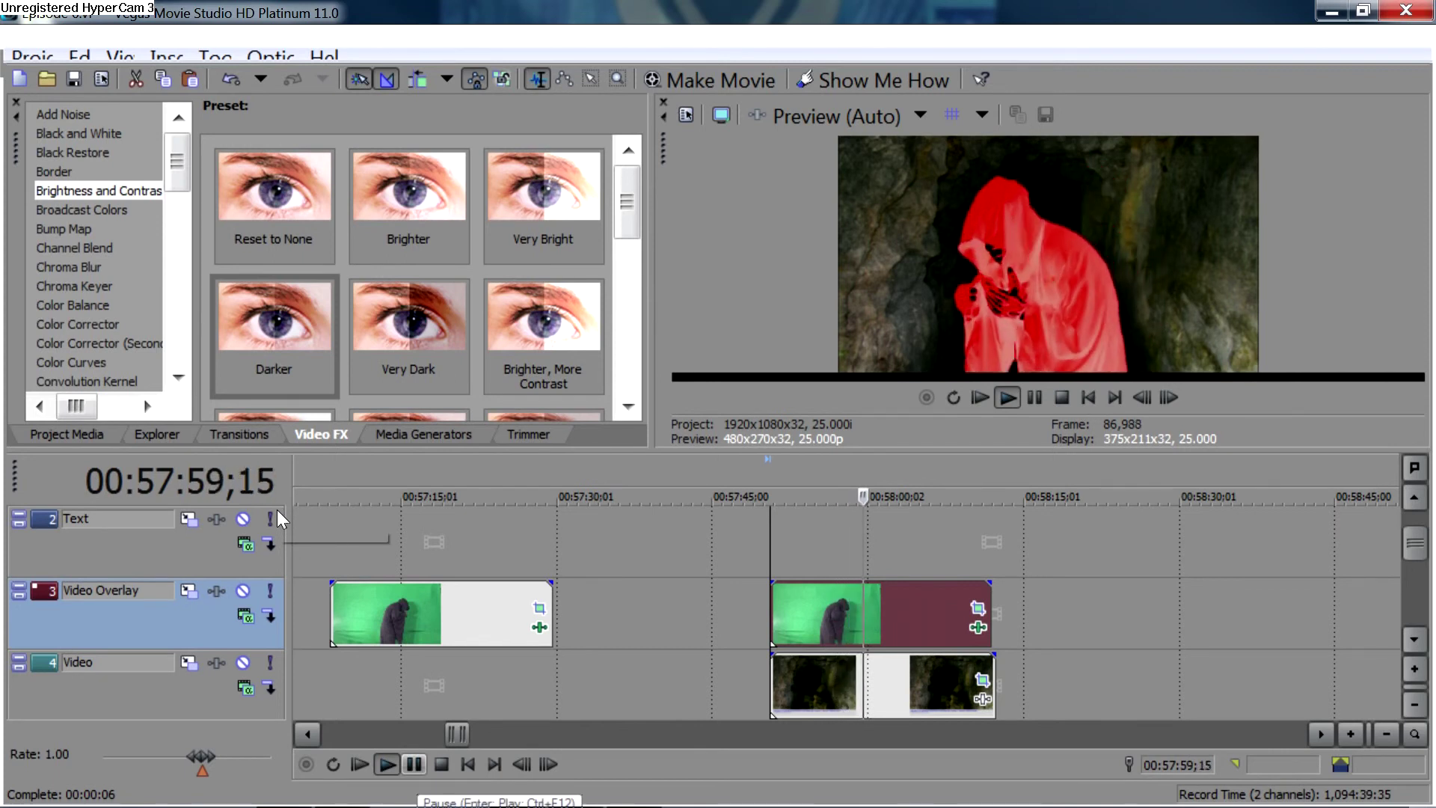
click(413, 765)
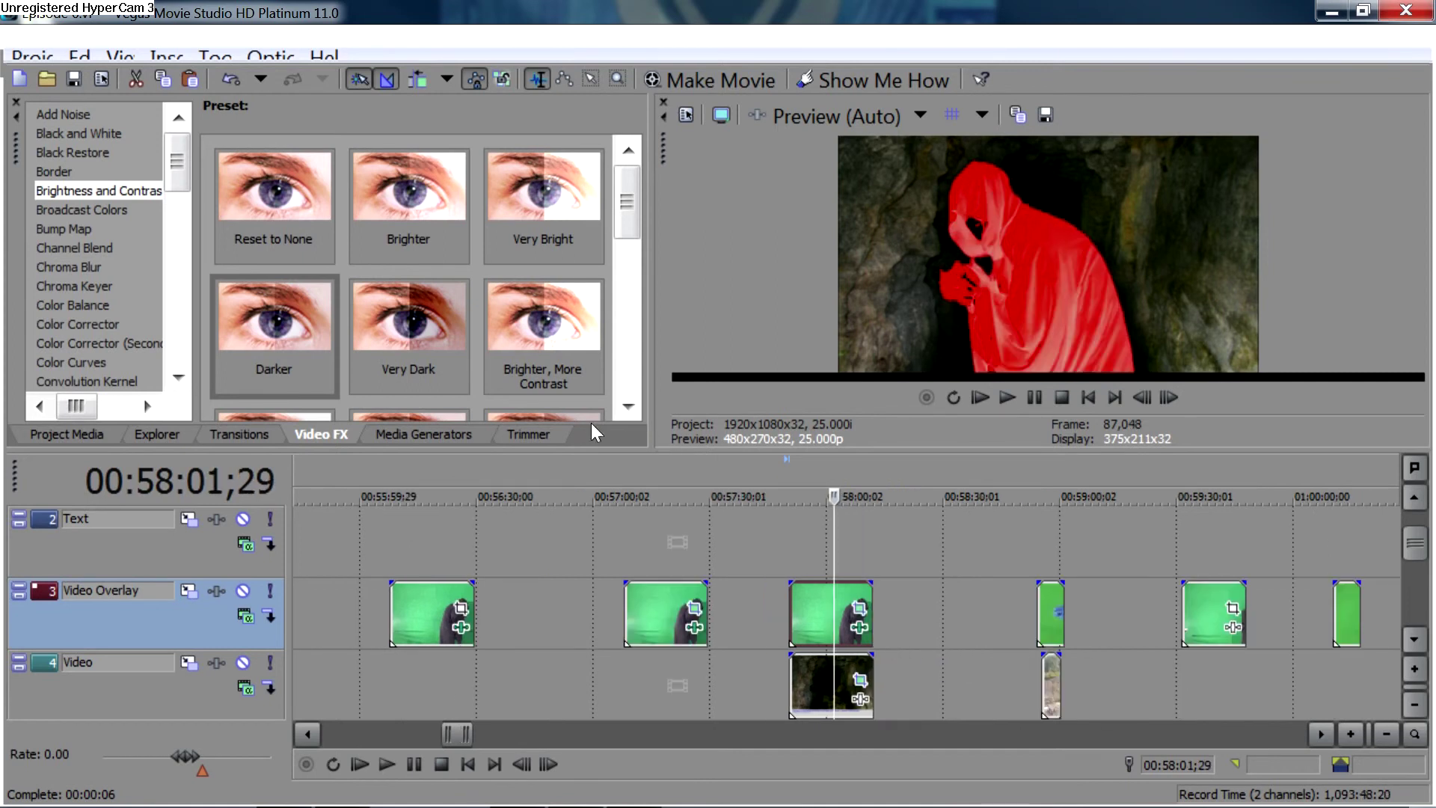
- Show the Chroma Keyer presets and browse further down the list of video effects
scroll(591, 423, down, 1)
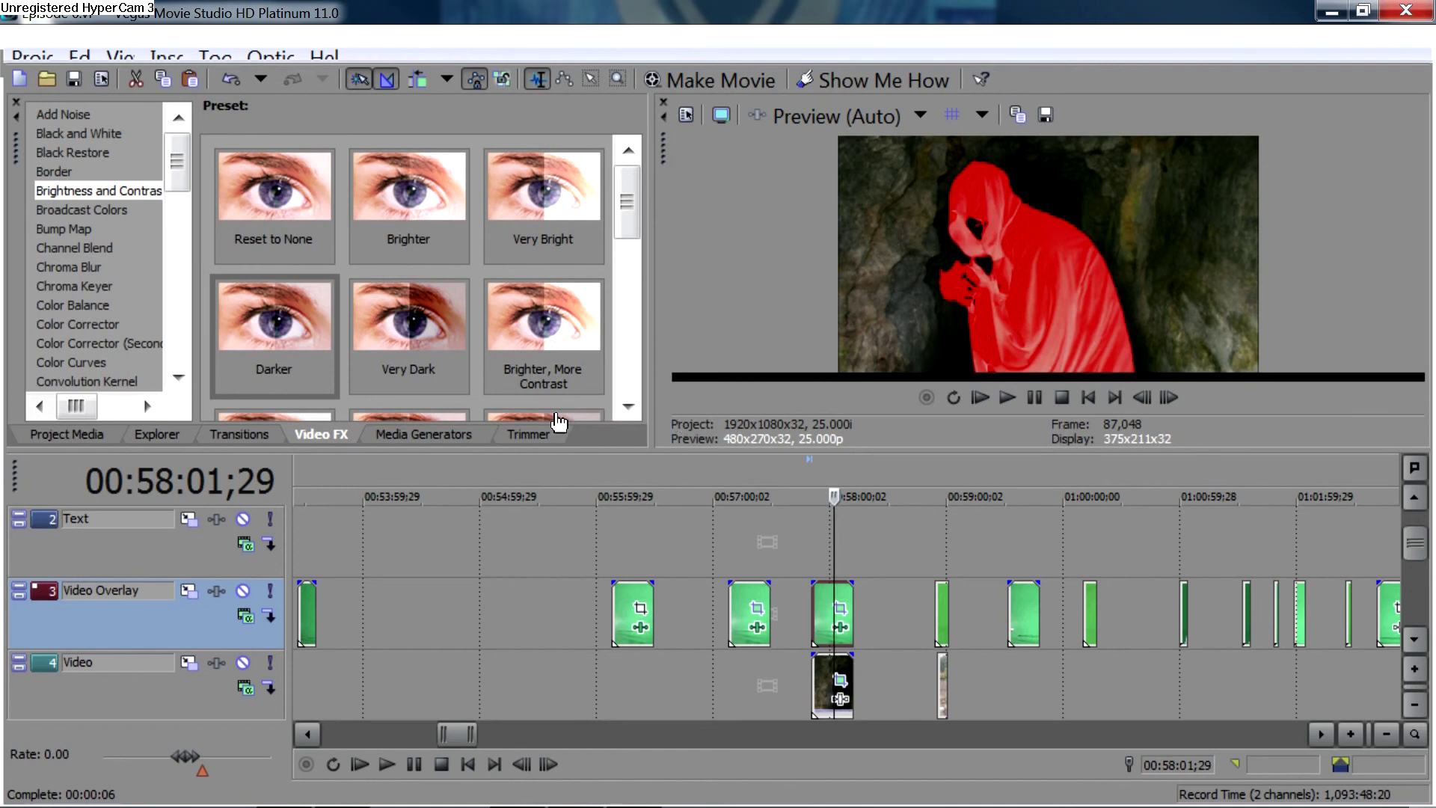
click(74, 286)
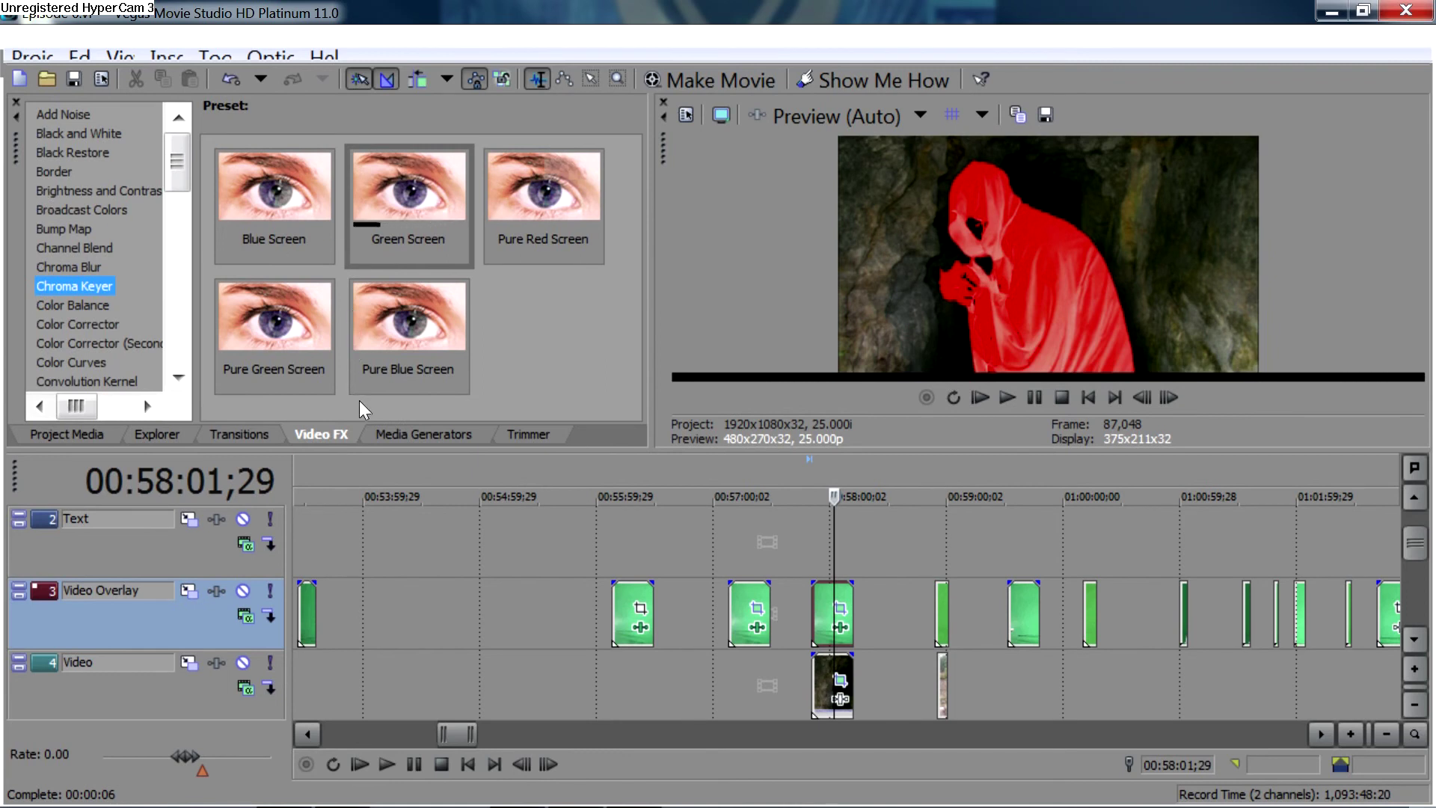
scroll(448, 444, down, 4)
scroll(449, 443, down, 4)
- Examine the arrangement of green-screen clips across the whole timeline, from the hooded-figure composite back to the blue puppet shot at 00:46:59;18
click(779, 682)
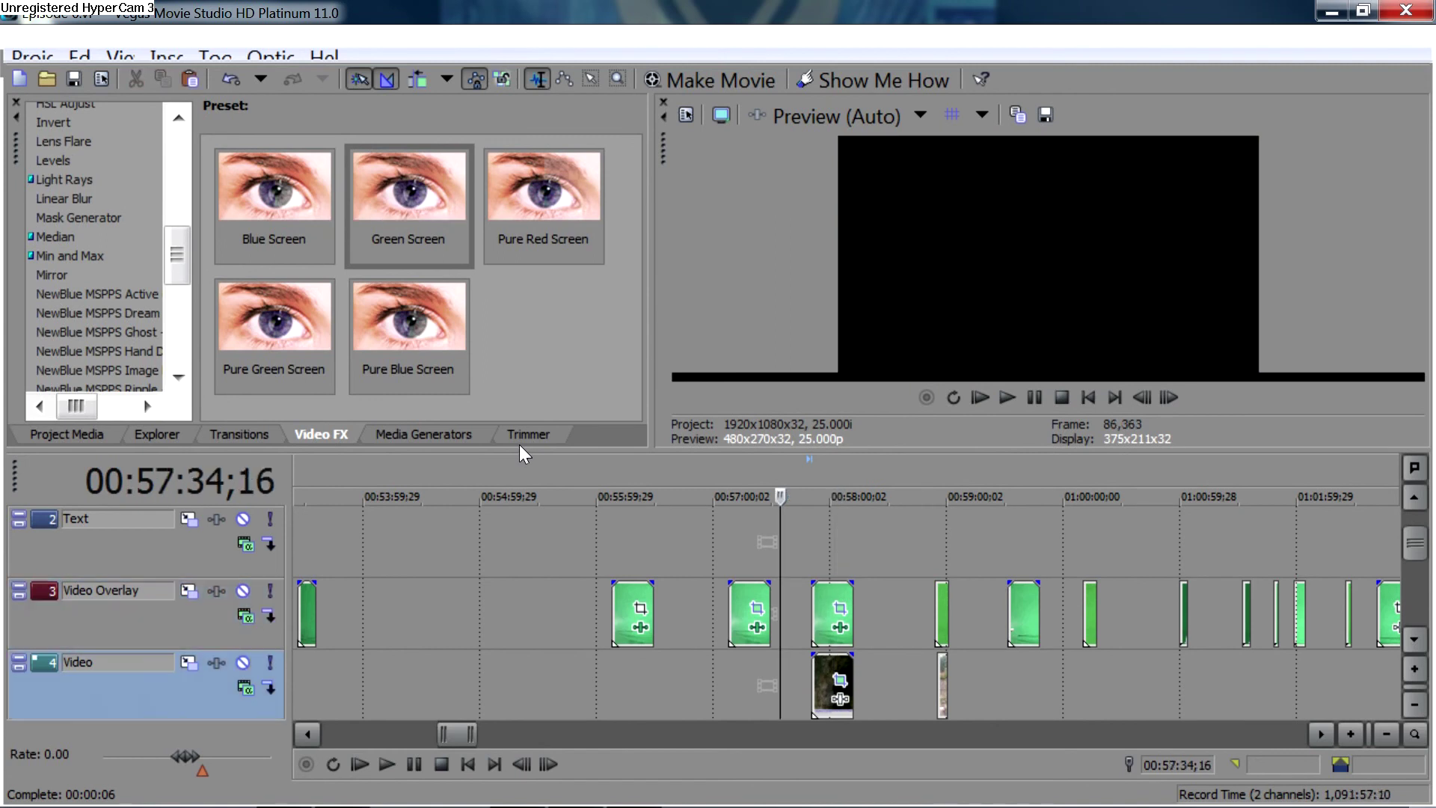
scroll(779, 682, down, 2)
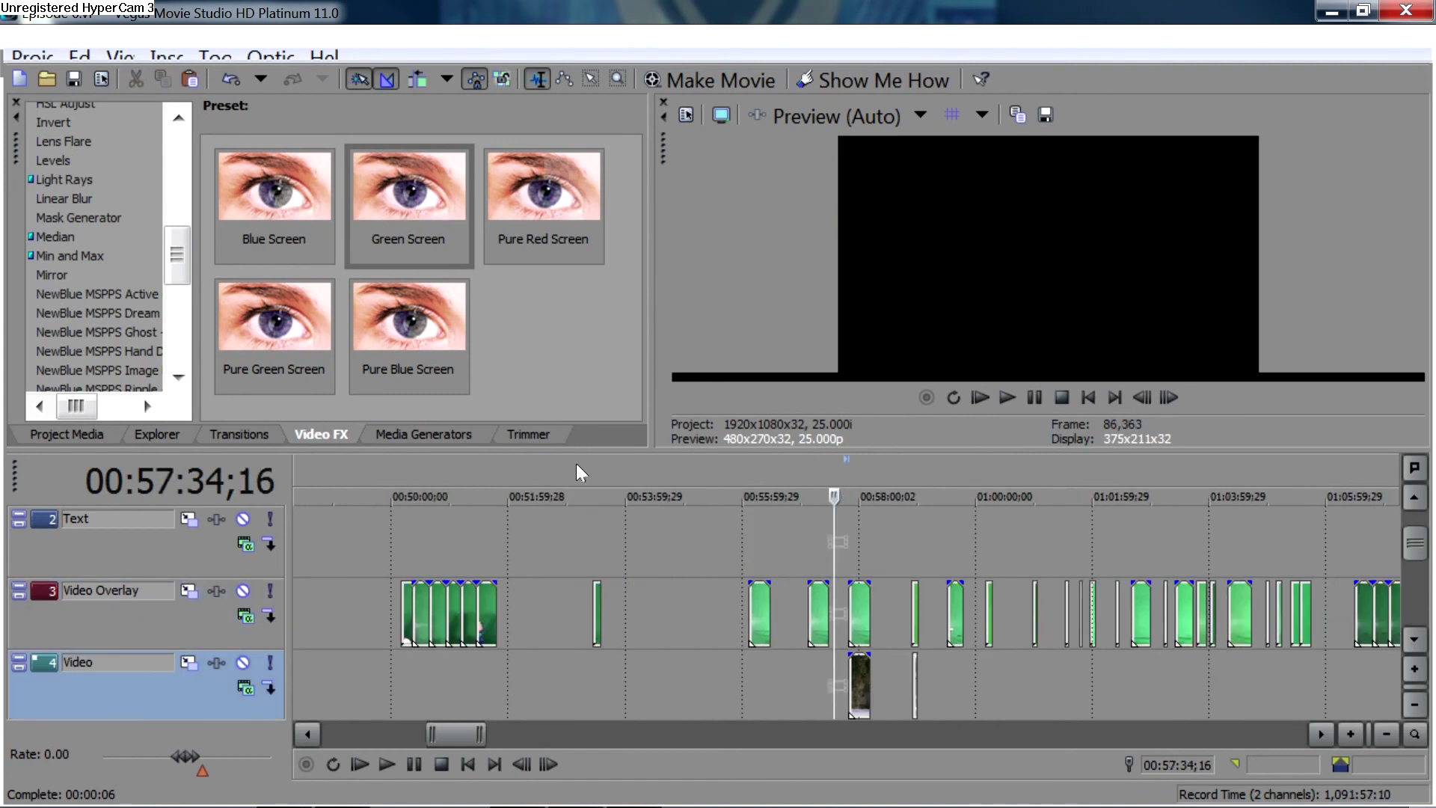
key(ctrl+alt+Right)
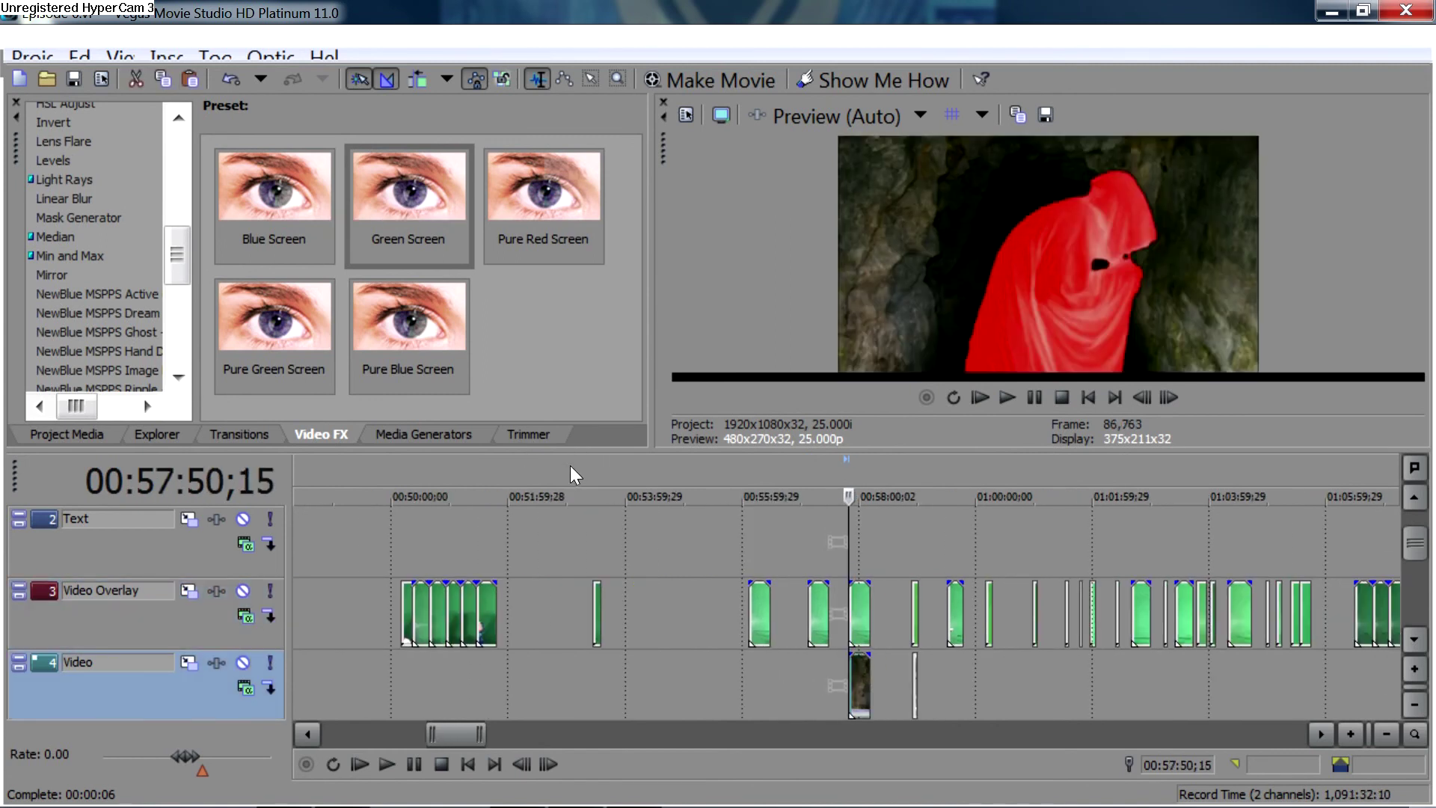
scroll(468, 420, down, 2)
key(Down)
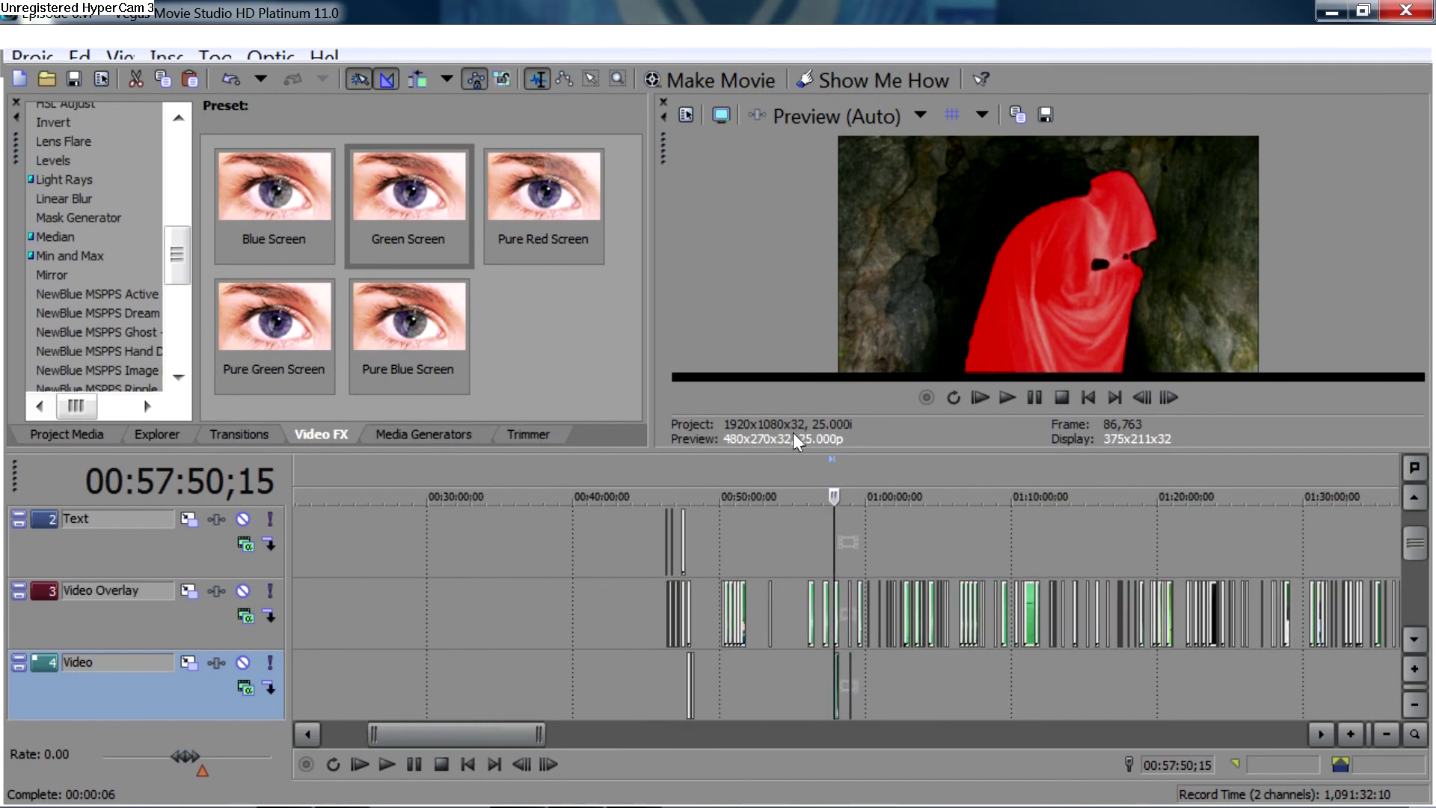
key(Up)
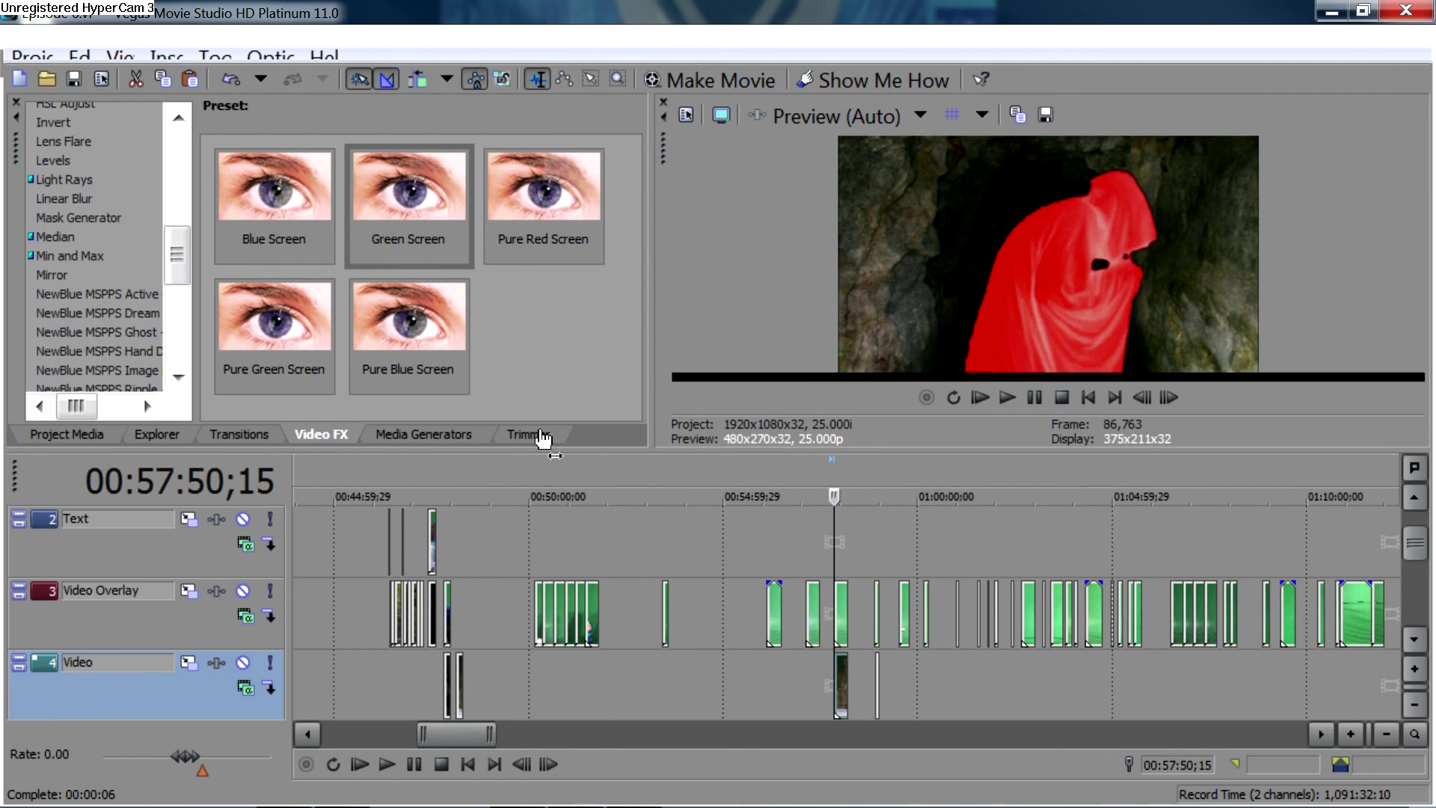
key(Down)
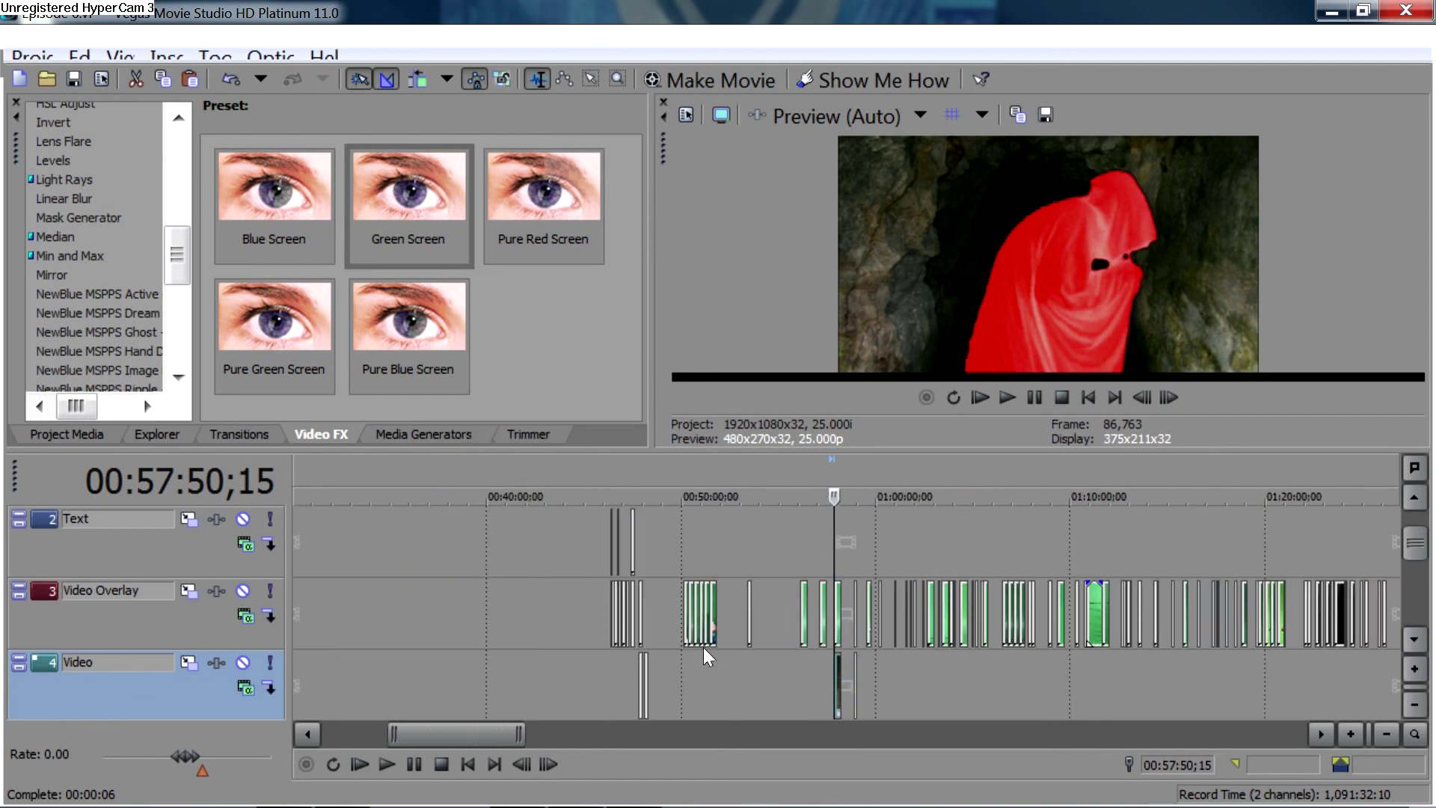
key(ctrl+Left)
key(Up)
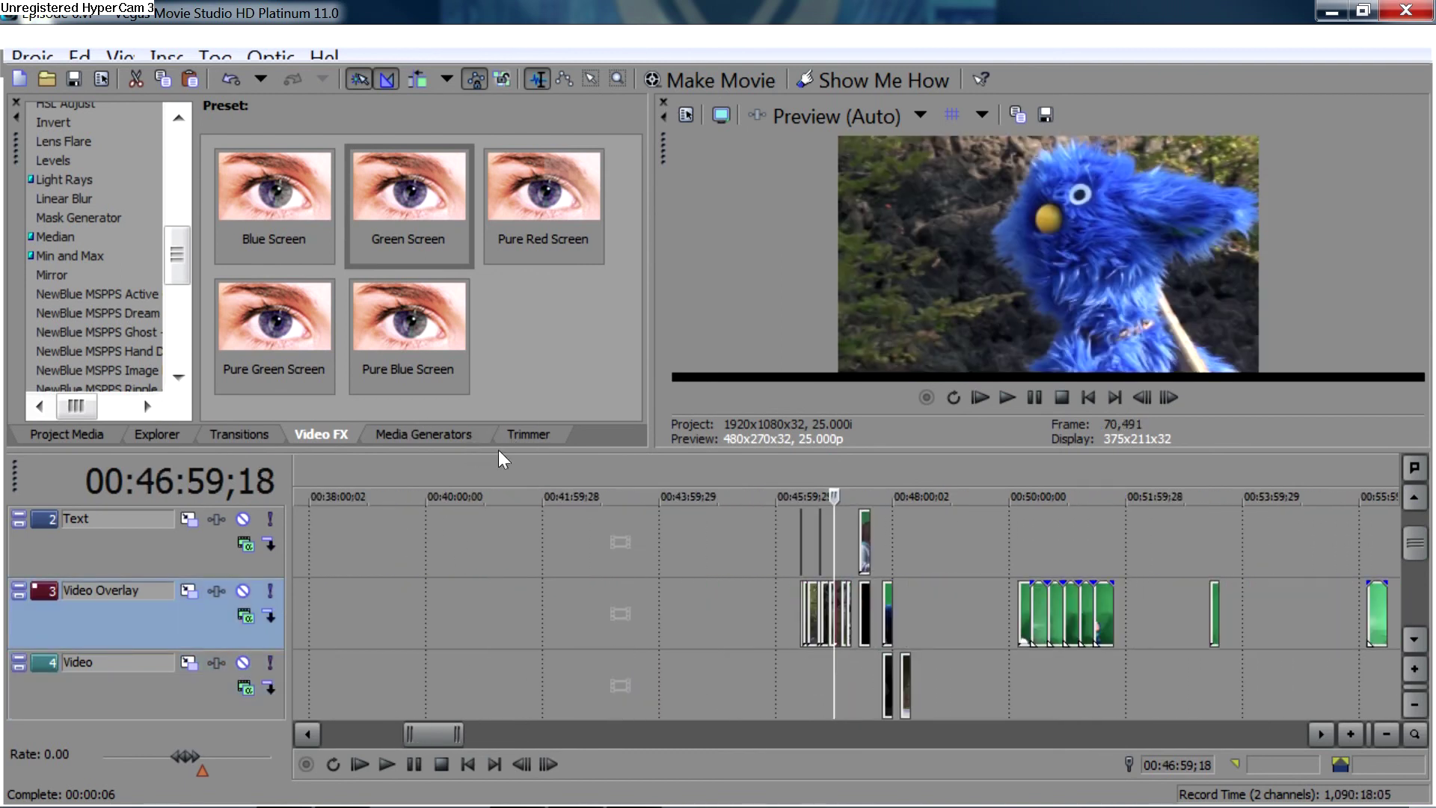
scroll(1000, 648, down, 4)
scroll(571, 429, up, 1)
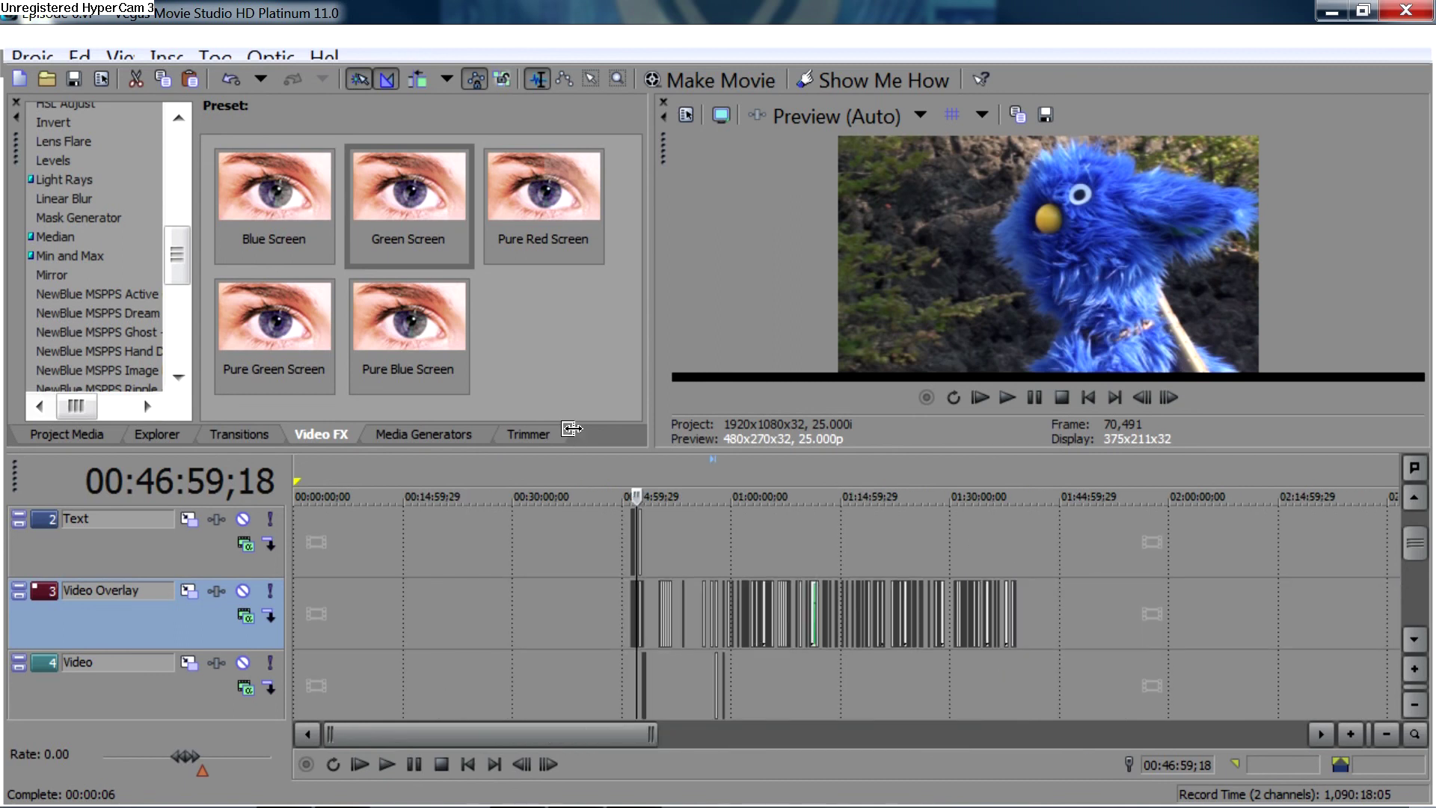